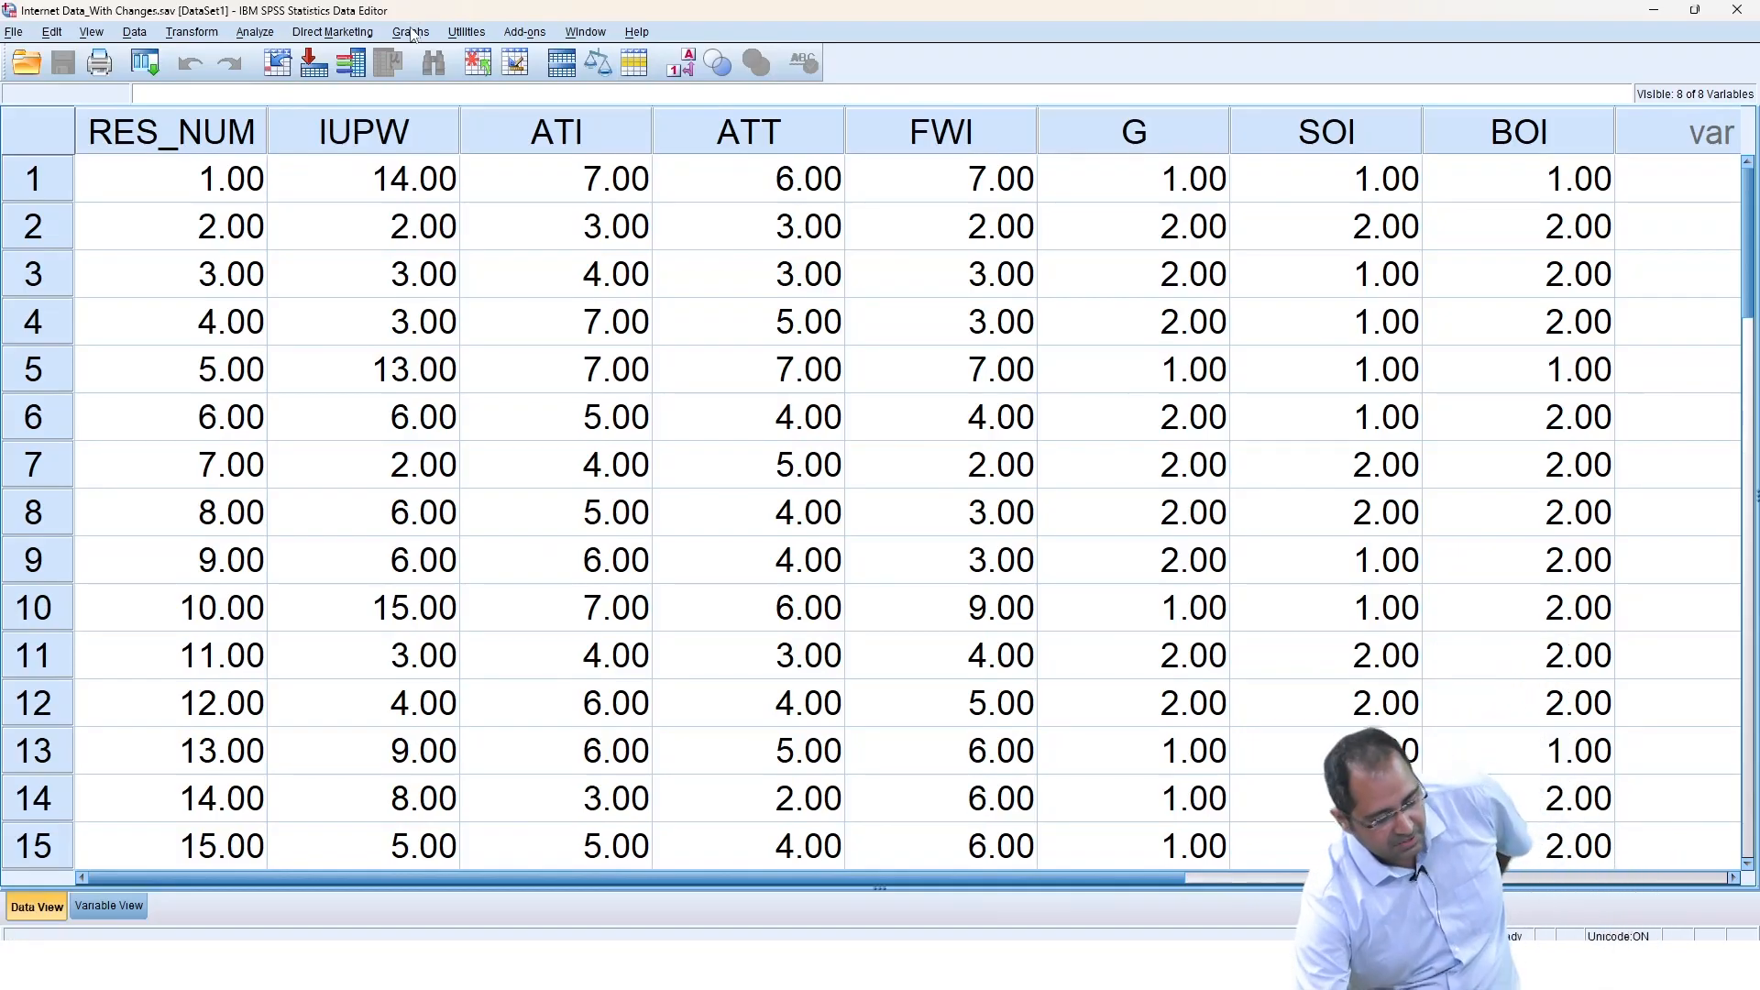
Open Chart Builder and place a Pie/Polar chart on the chart canvas.
left_click(411, 34)
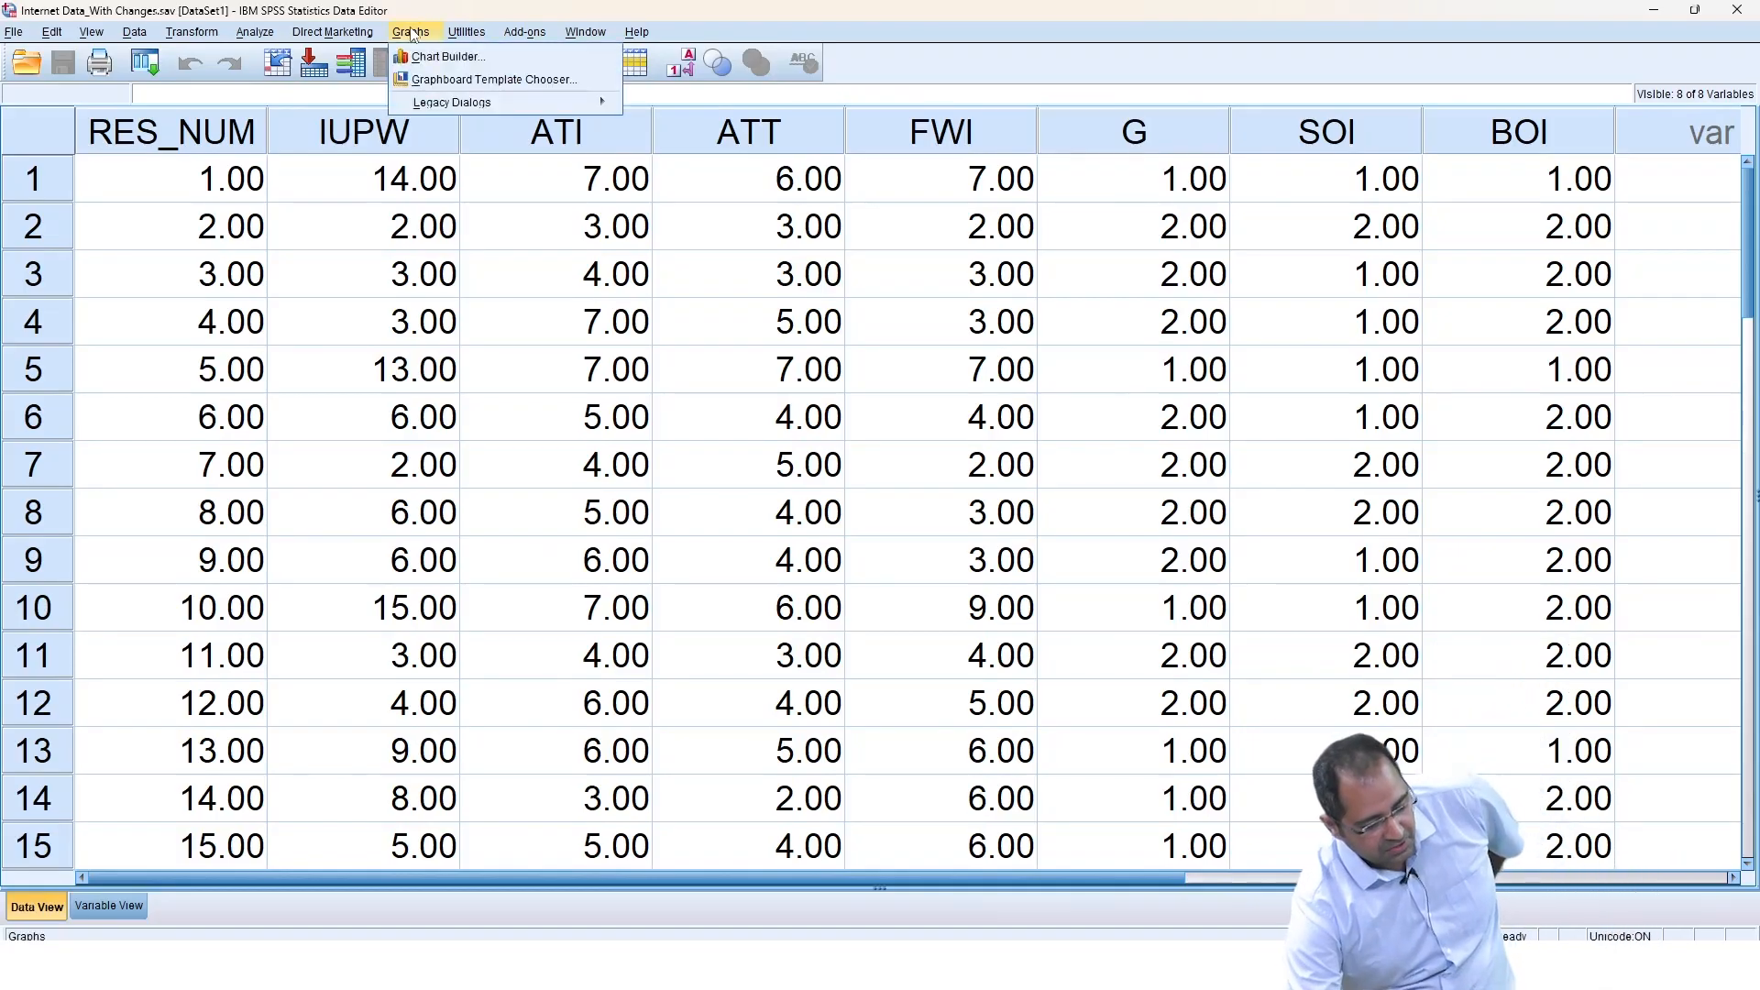
left_click(448, 56)
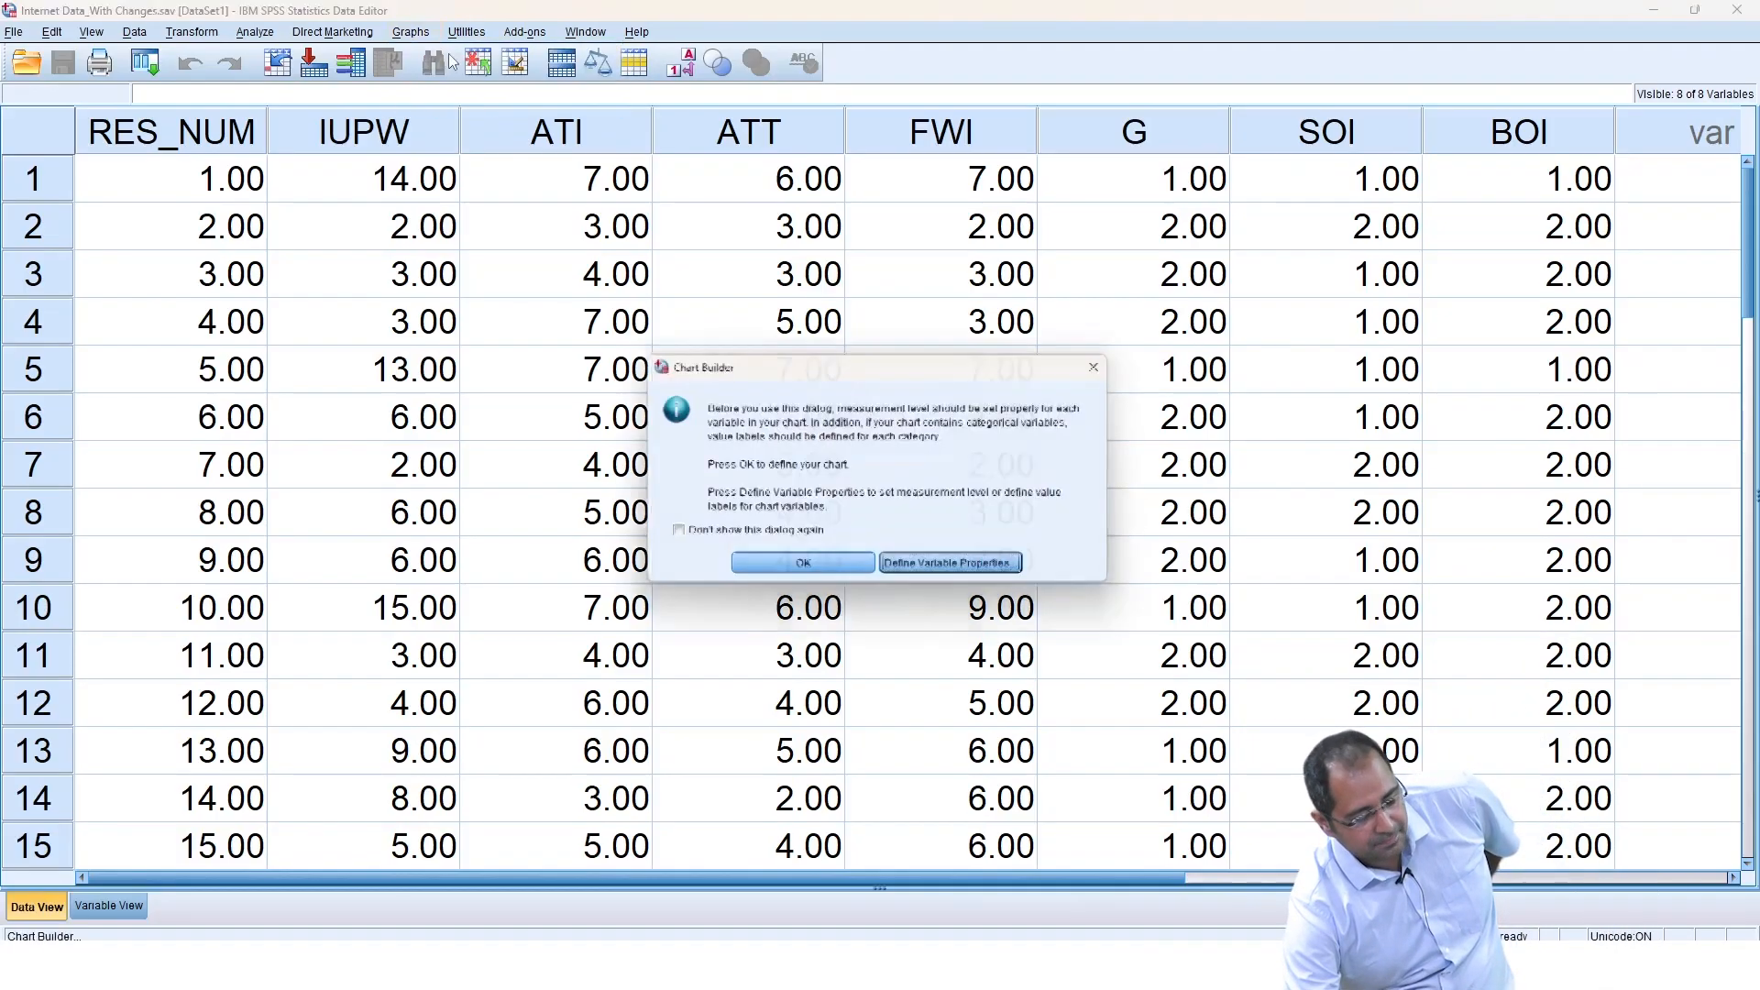
left_click(745, 574)
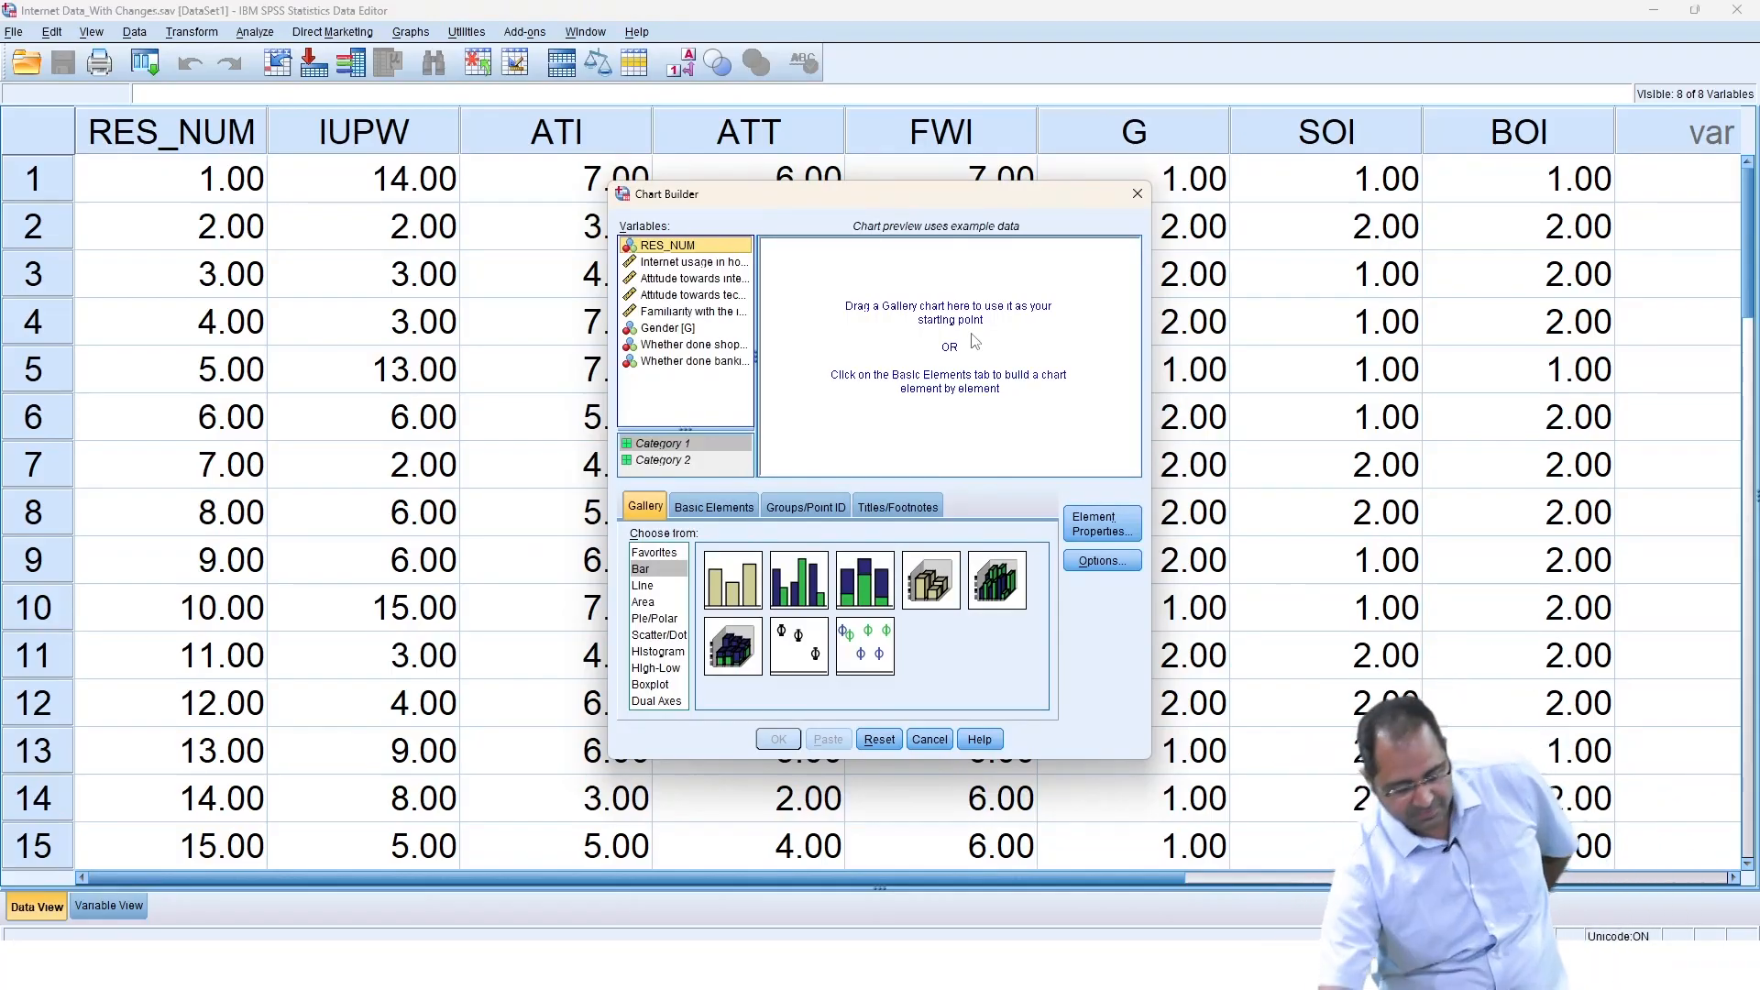
left_click(657, 620)
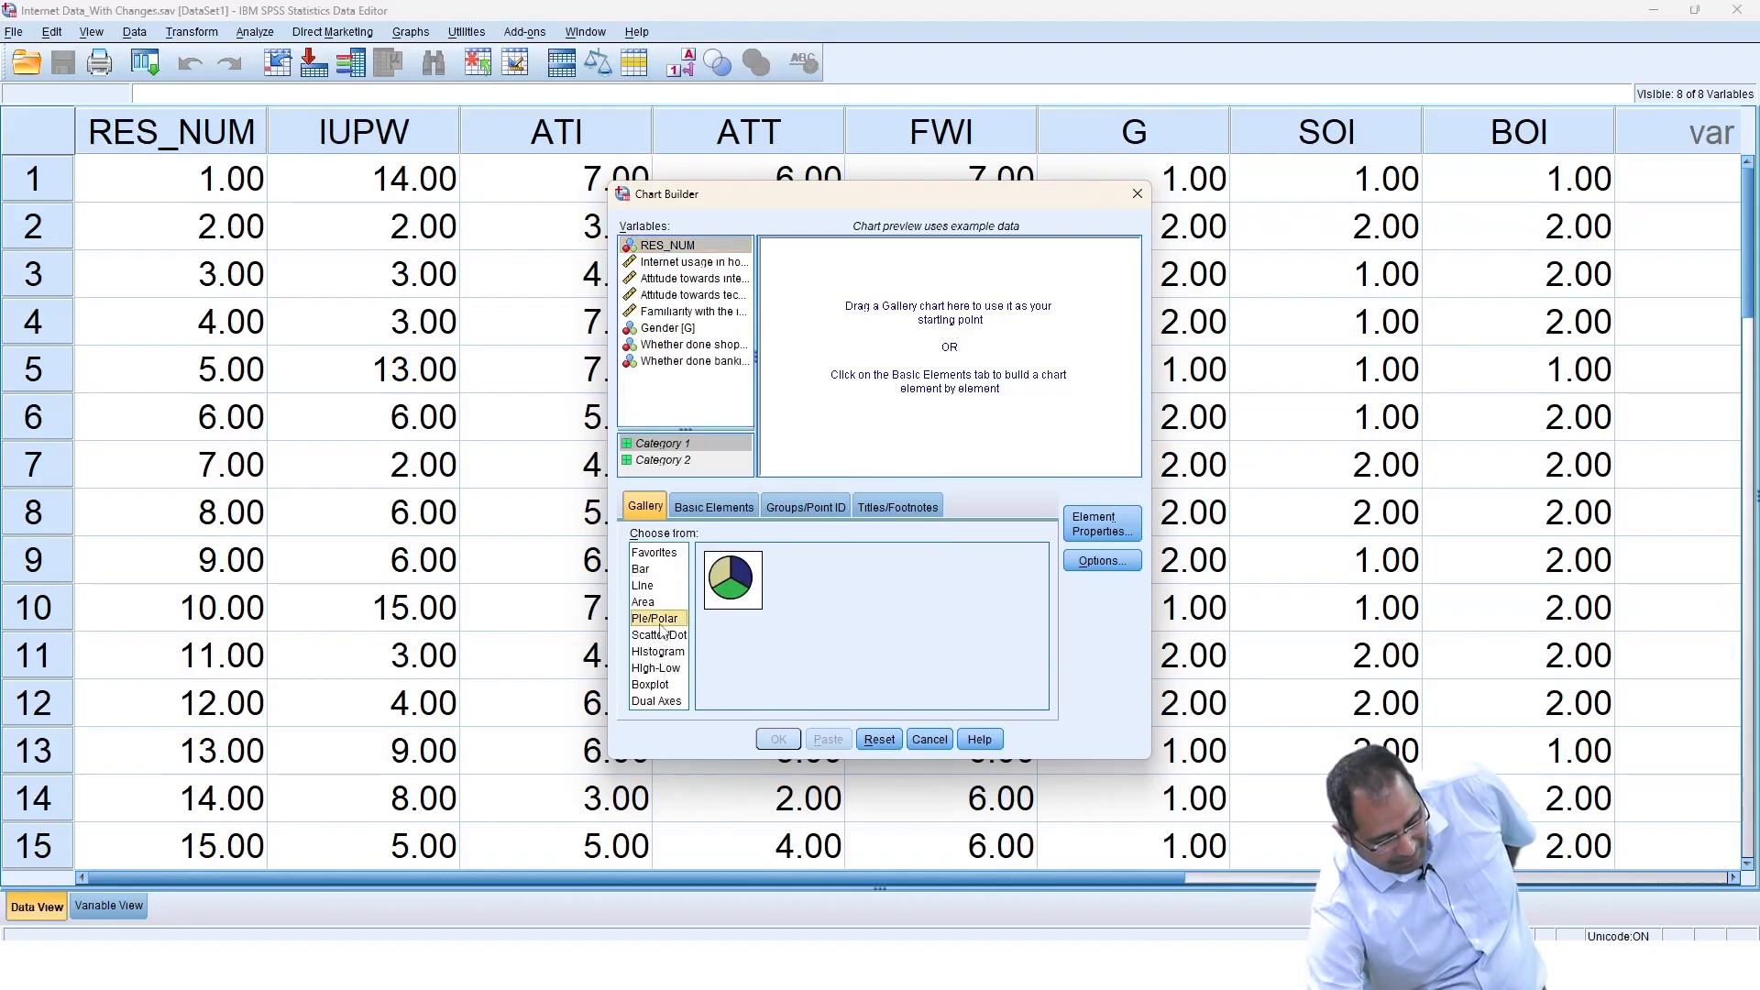
left_click_drag(746, 601, 899, 382)
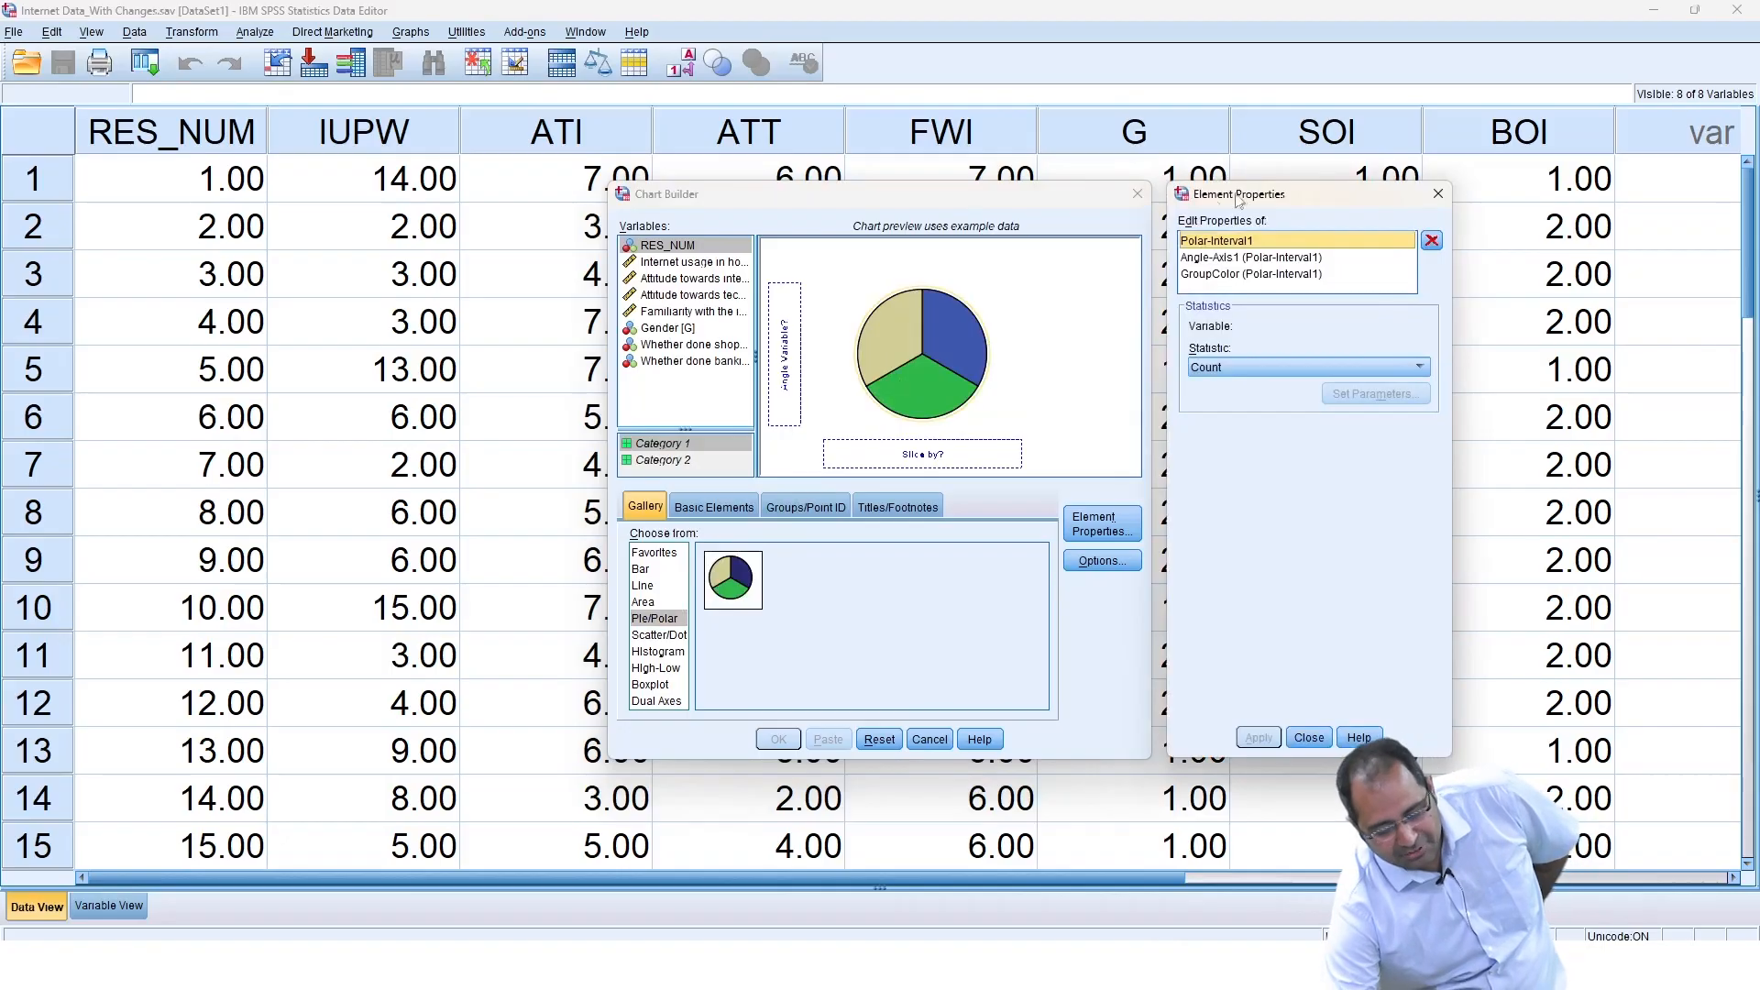
left_click(1428, 195)
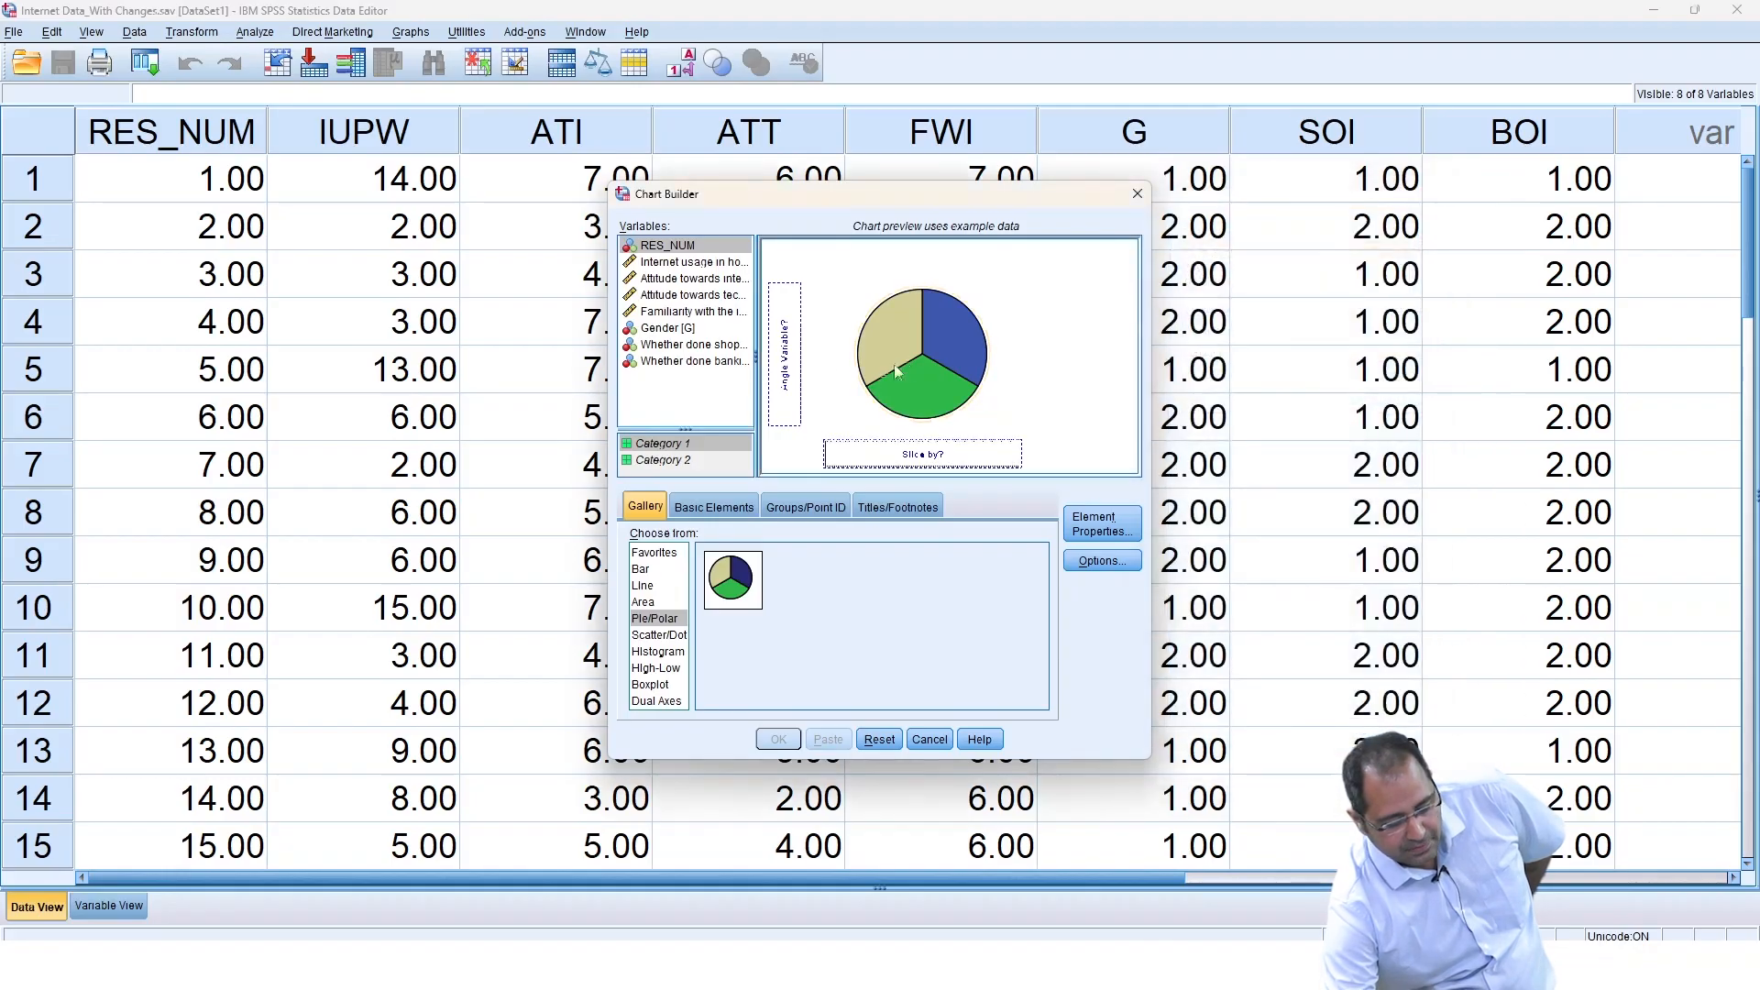
Slice the pie chart by Gender and generate the chart.
left_click(686, 328)
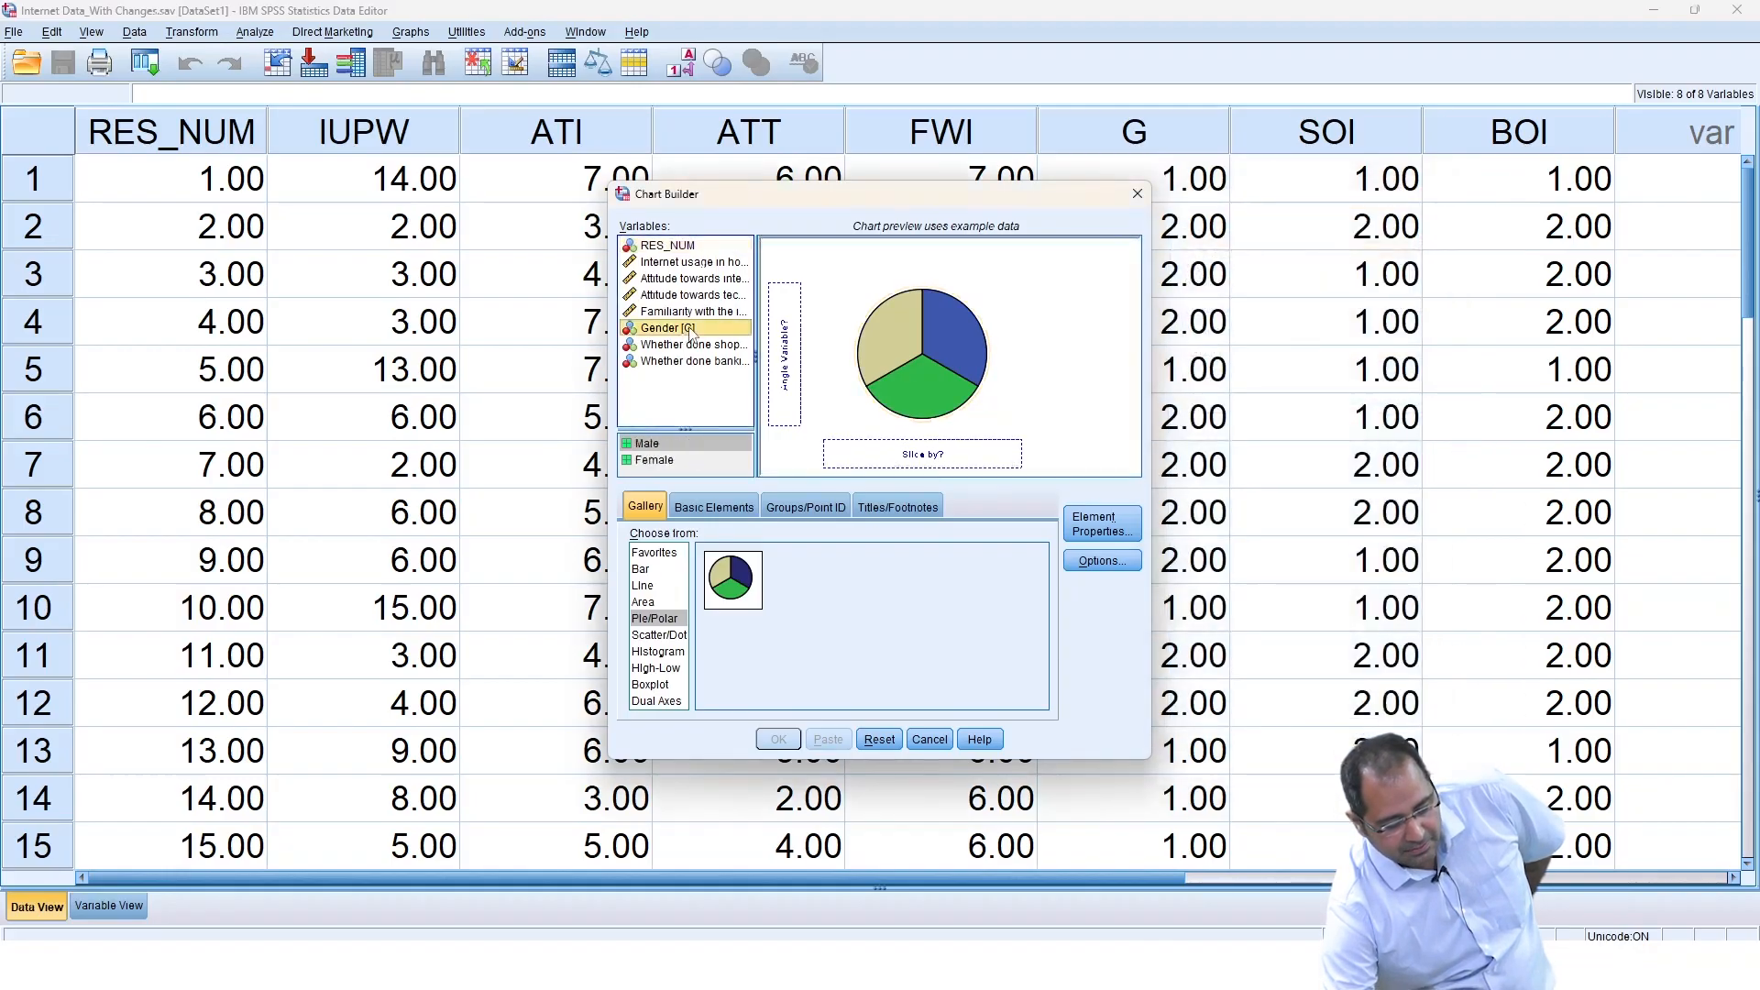
left_click_drag(690, 332, 883, 449)
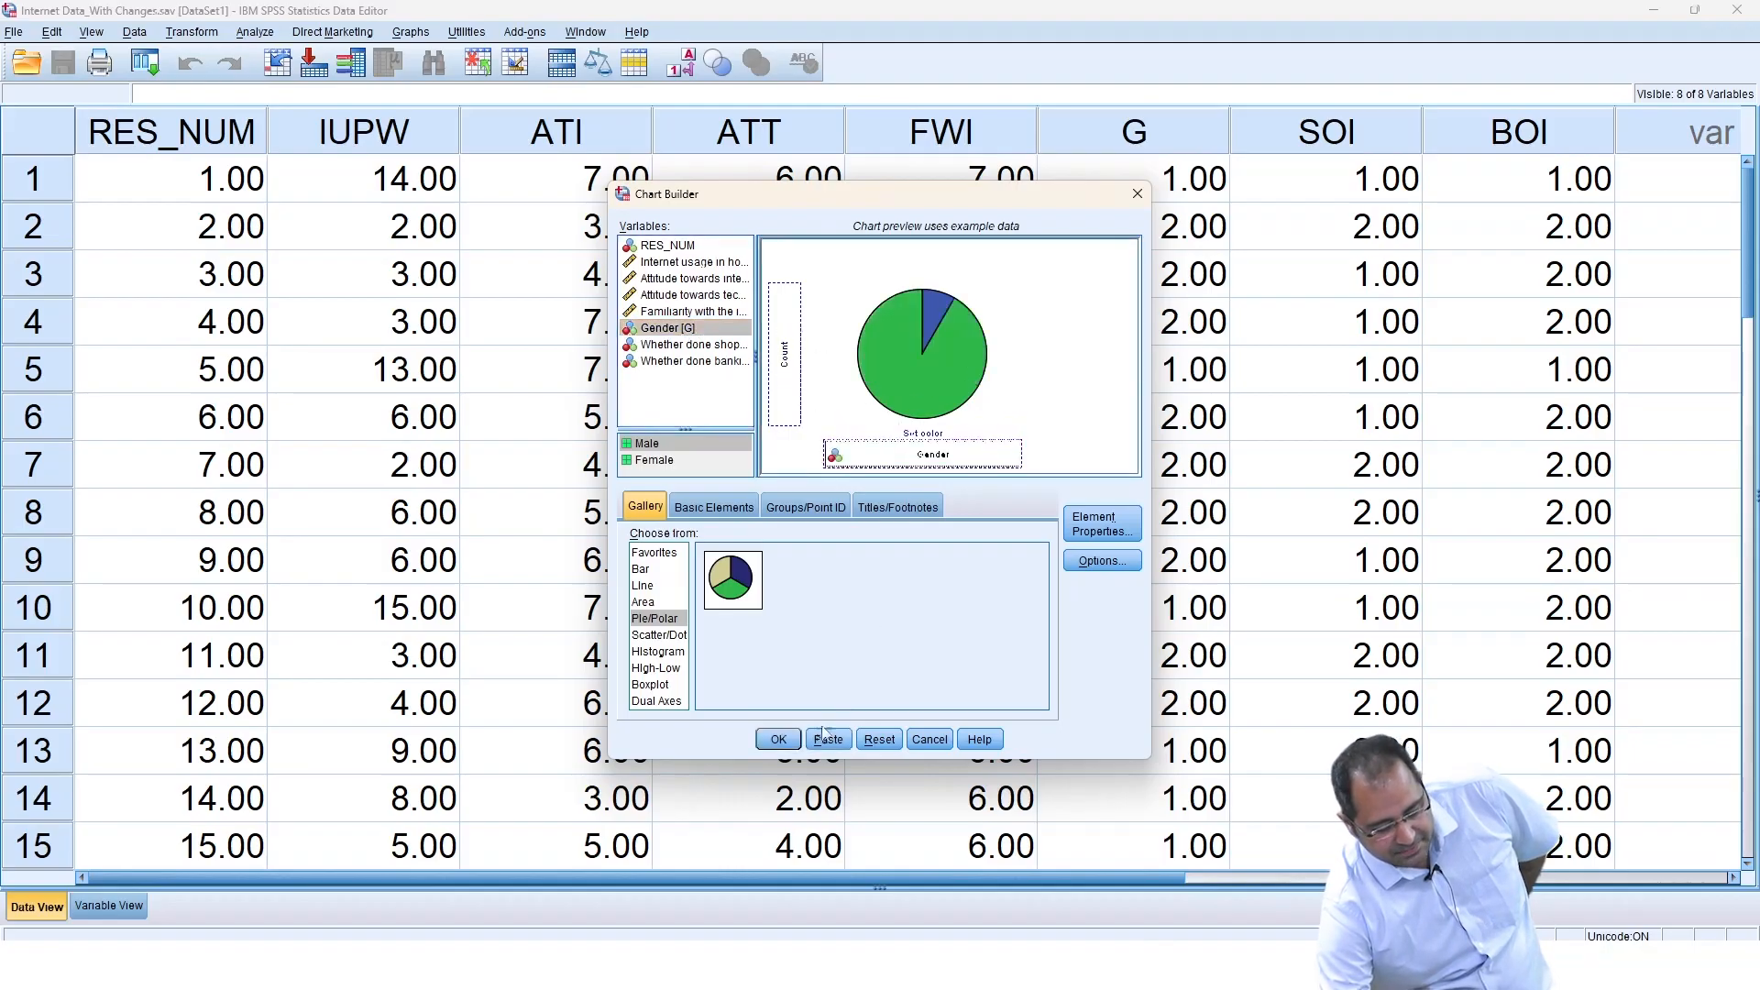
left_click(779, 738)
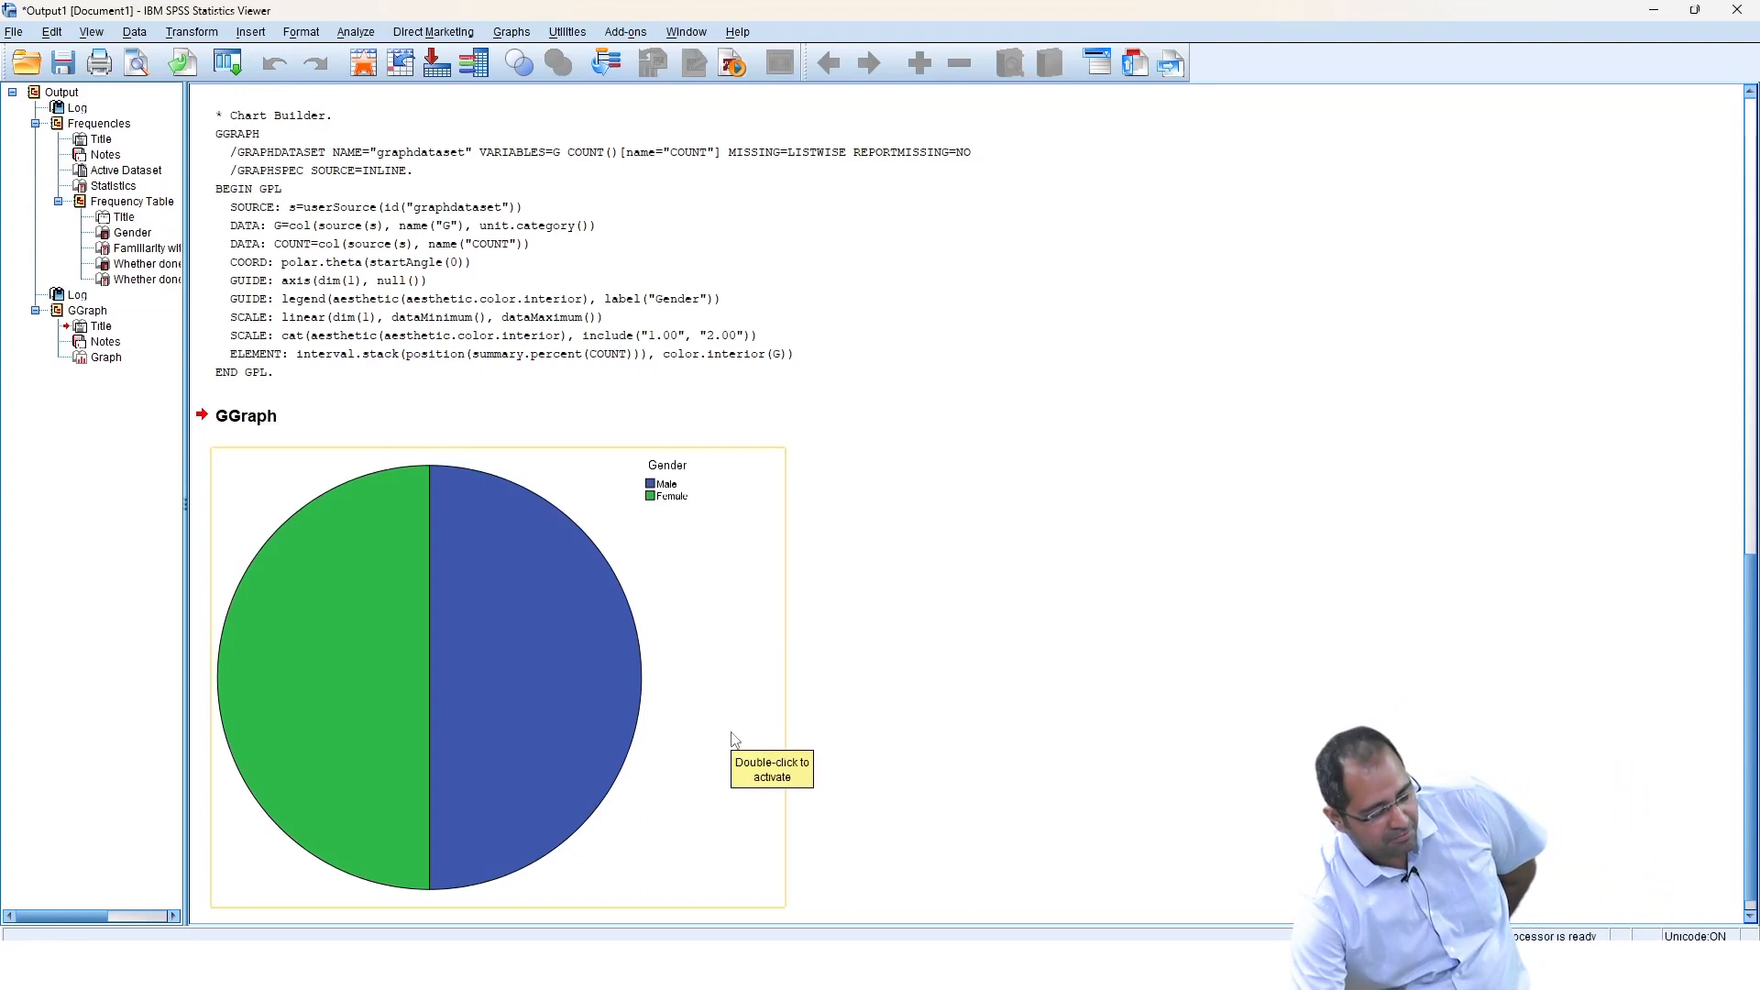
Open the pie chart in the Chart Editor and show its data labels.
double_click(508, 649)
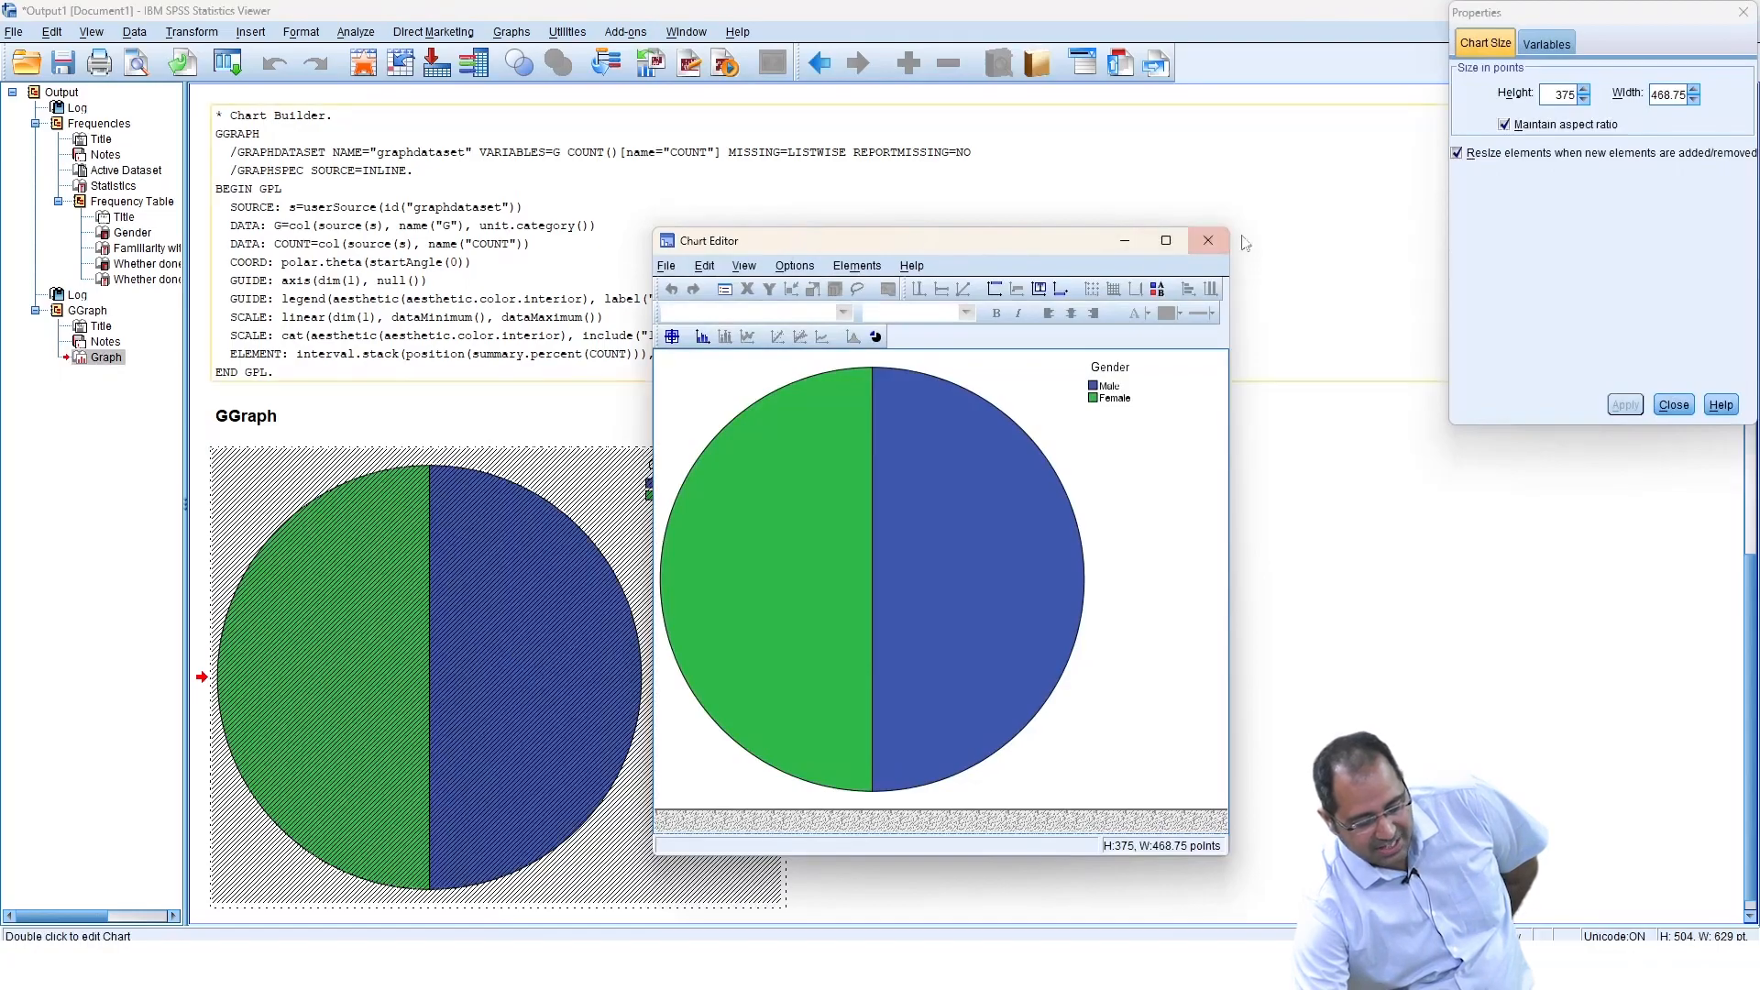
left_click(1742, 12)
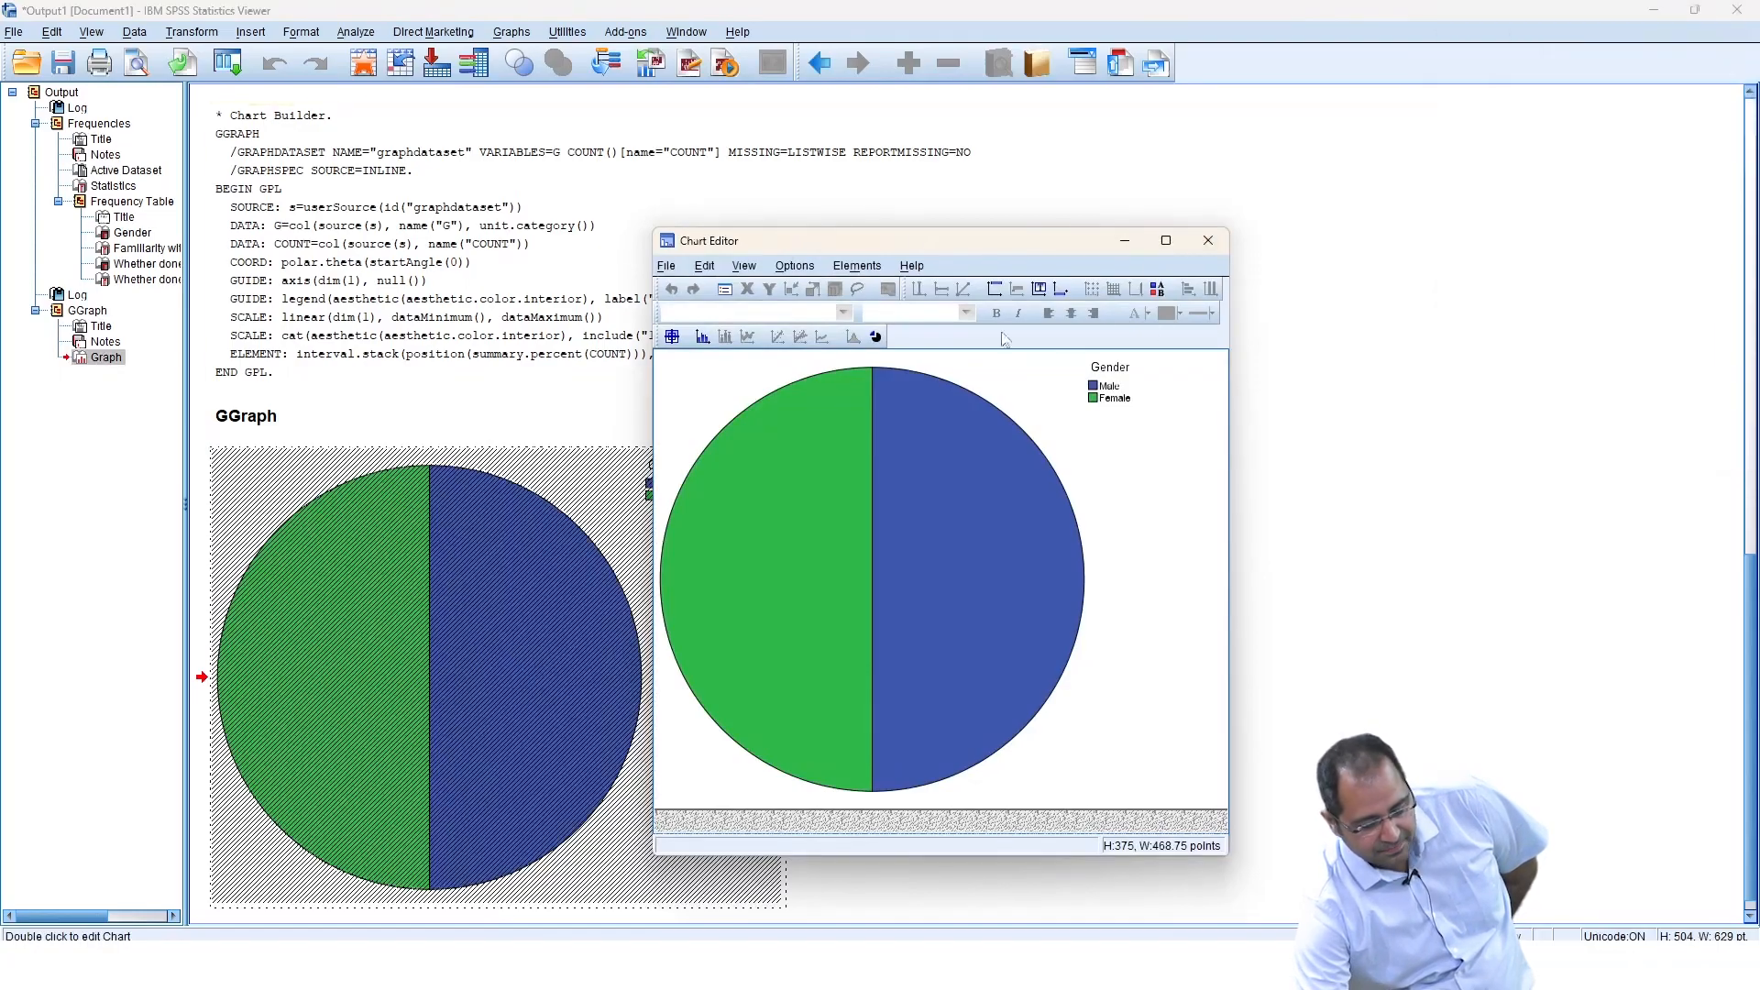
left_click(703, 340)
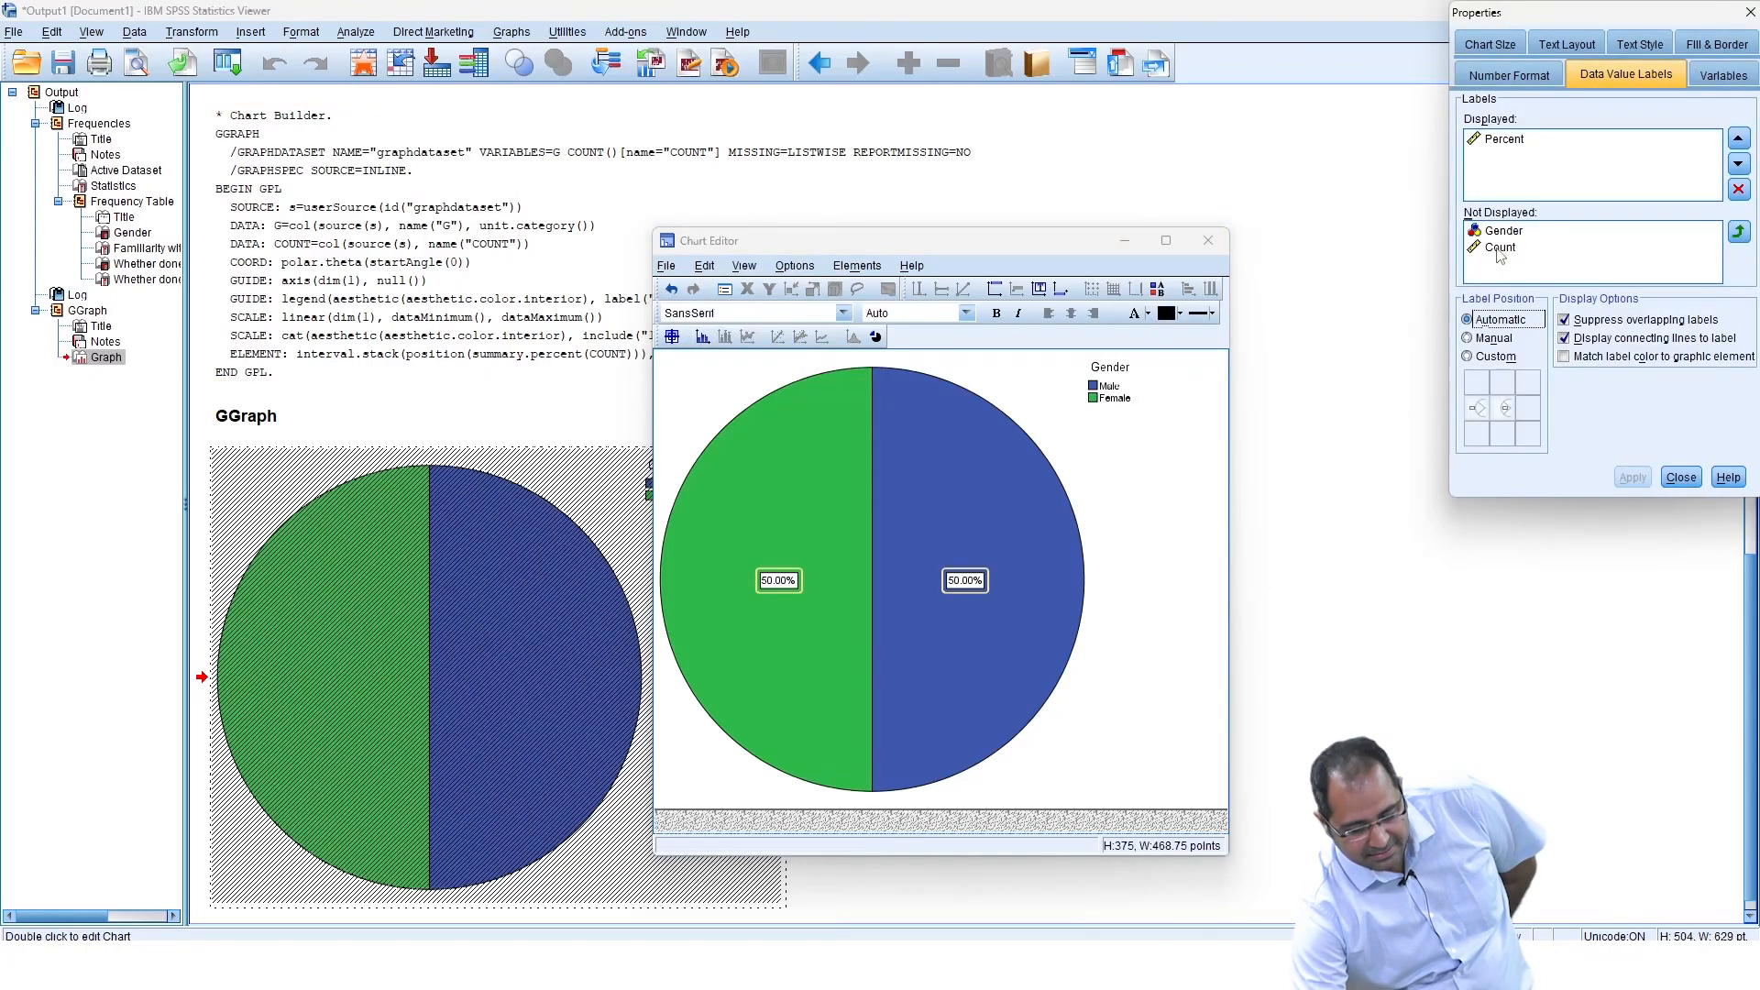
Add Count to the displayed data labels alongside Percent and apply the change.
left_click(1502, 140)
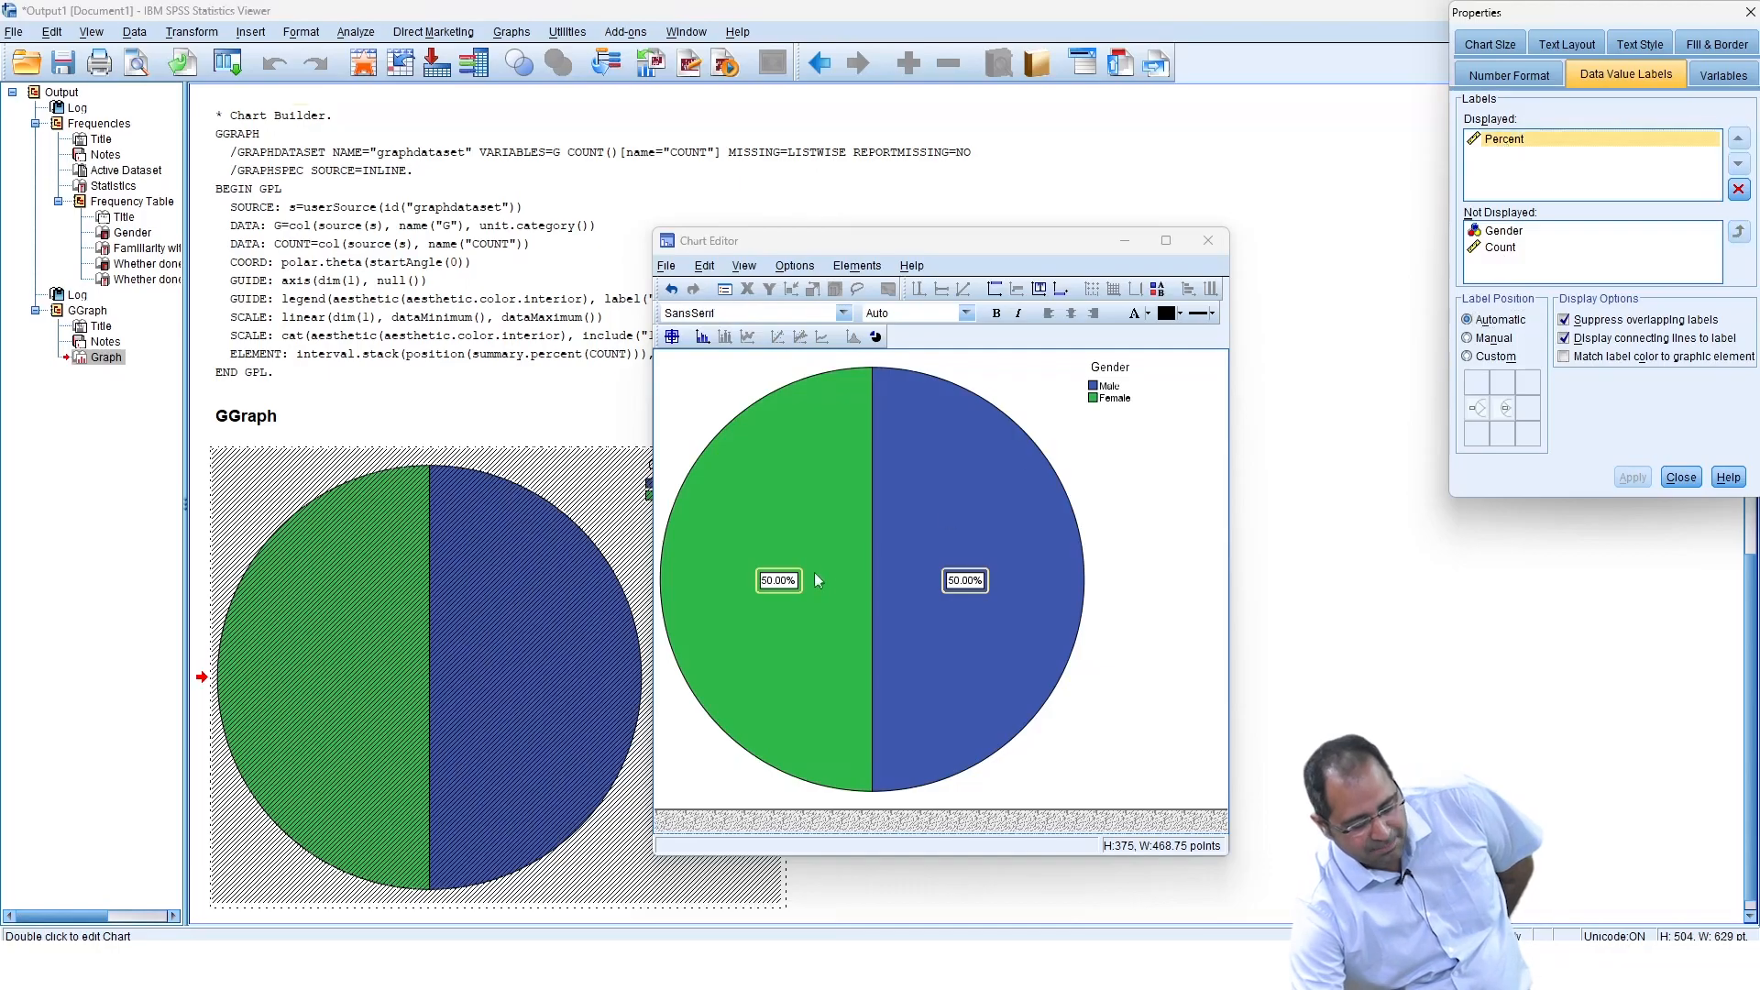
left_click(1502, 249)
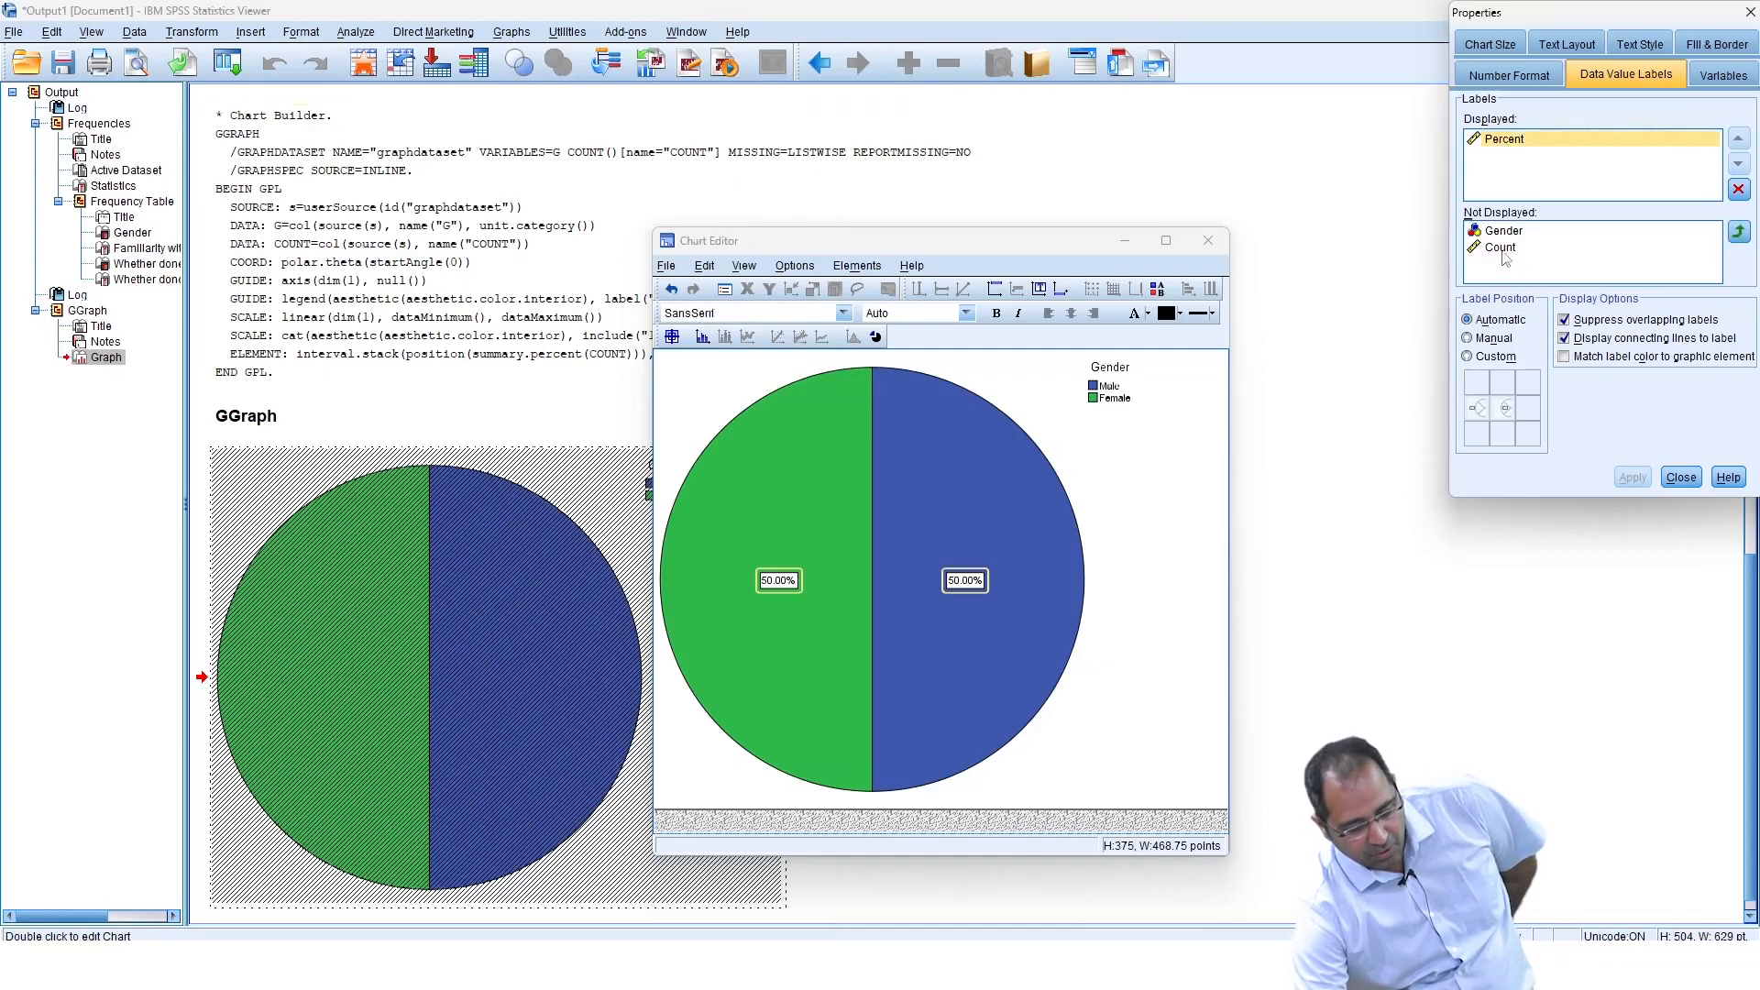
left_click(1739, 231)
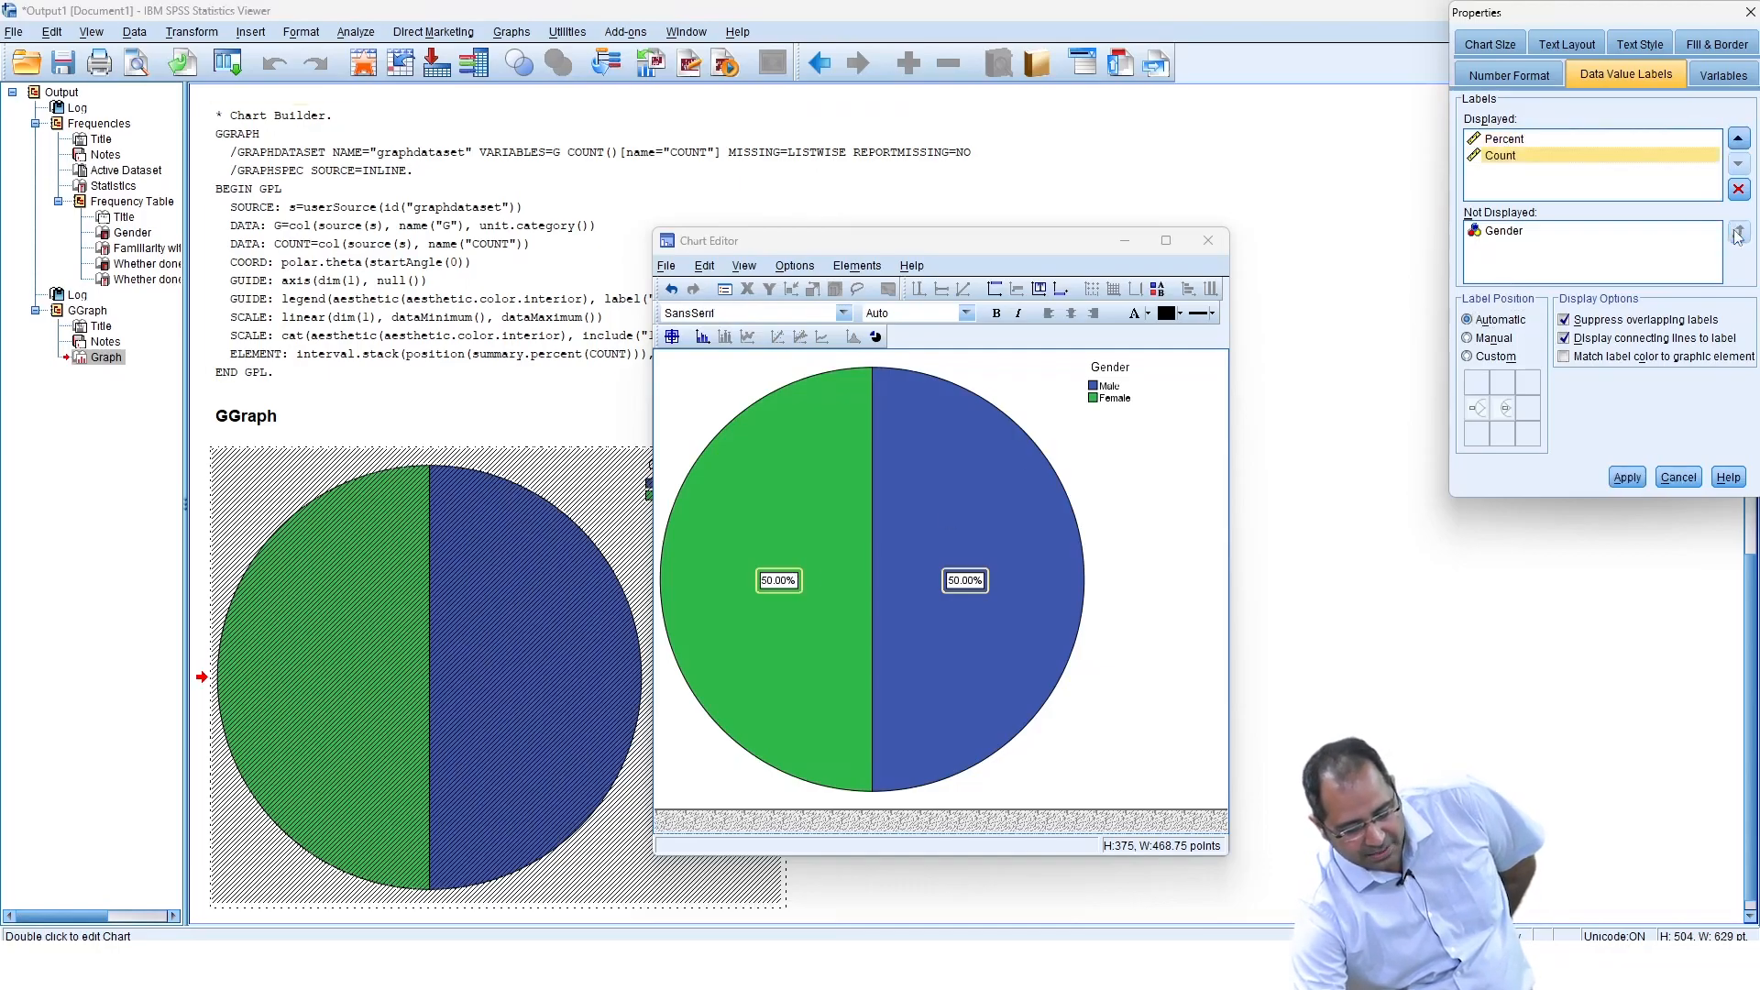
left_click(1627, 477)
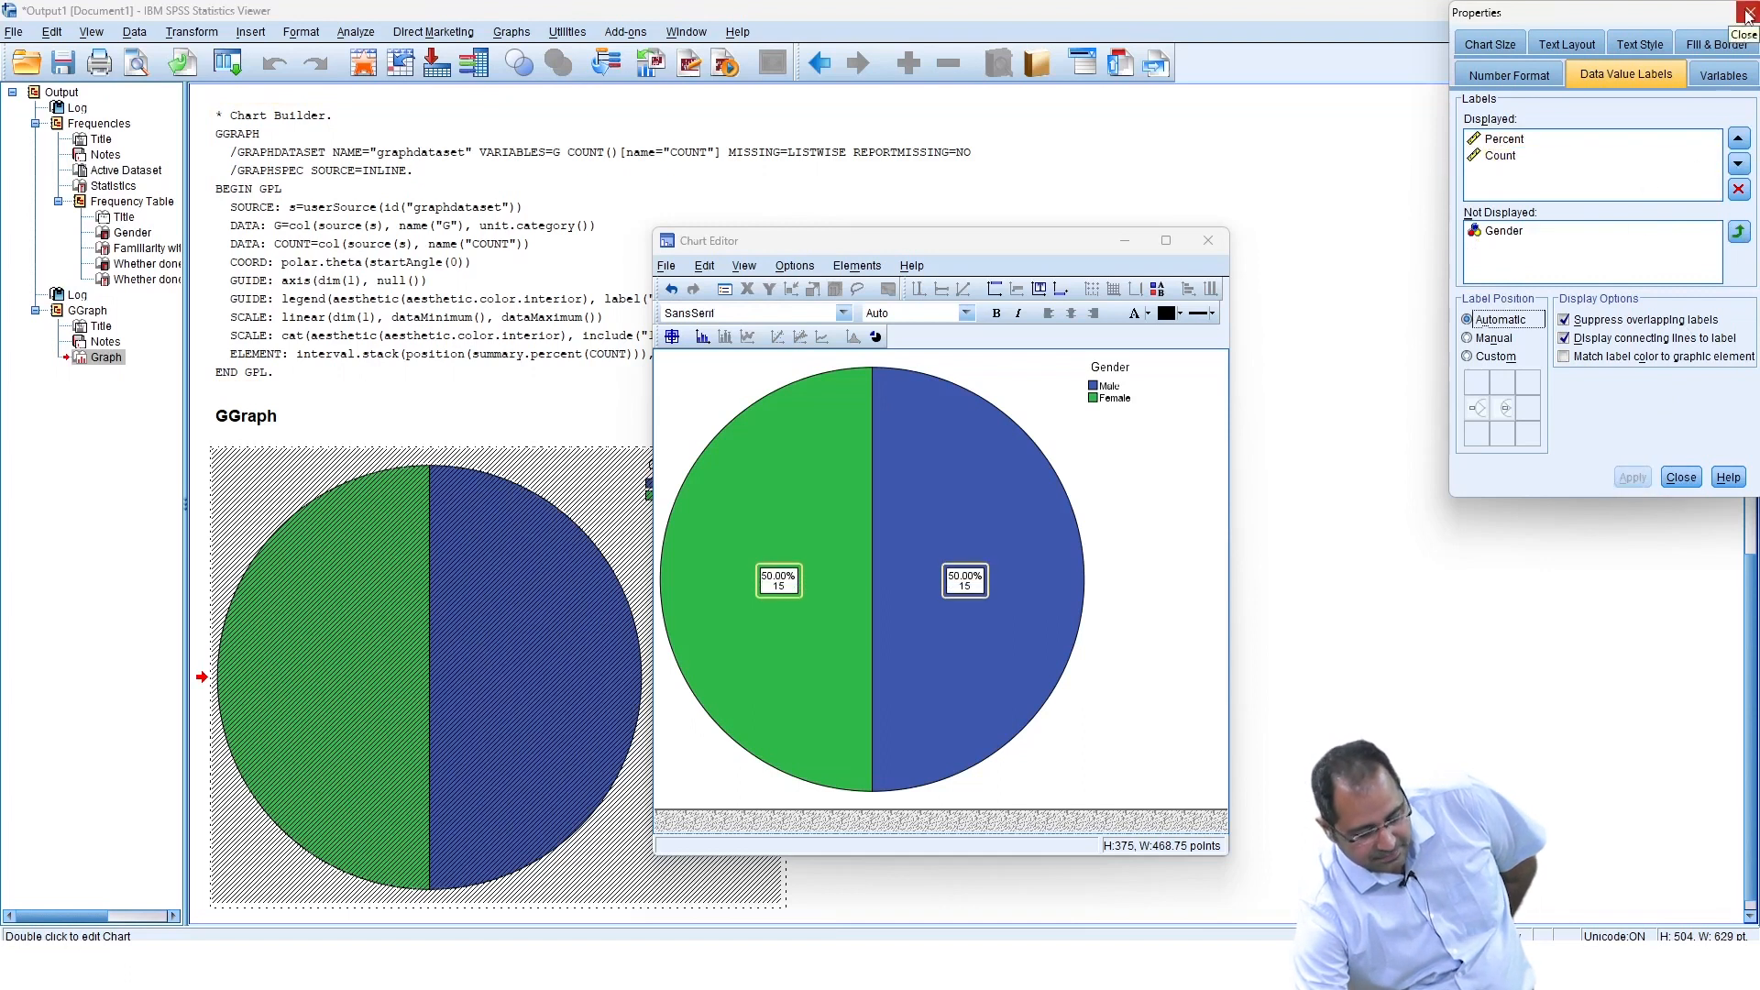
left_click(1679, 478)
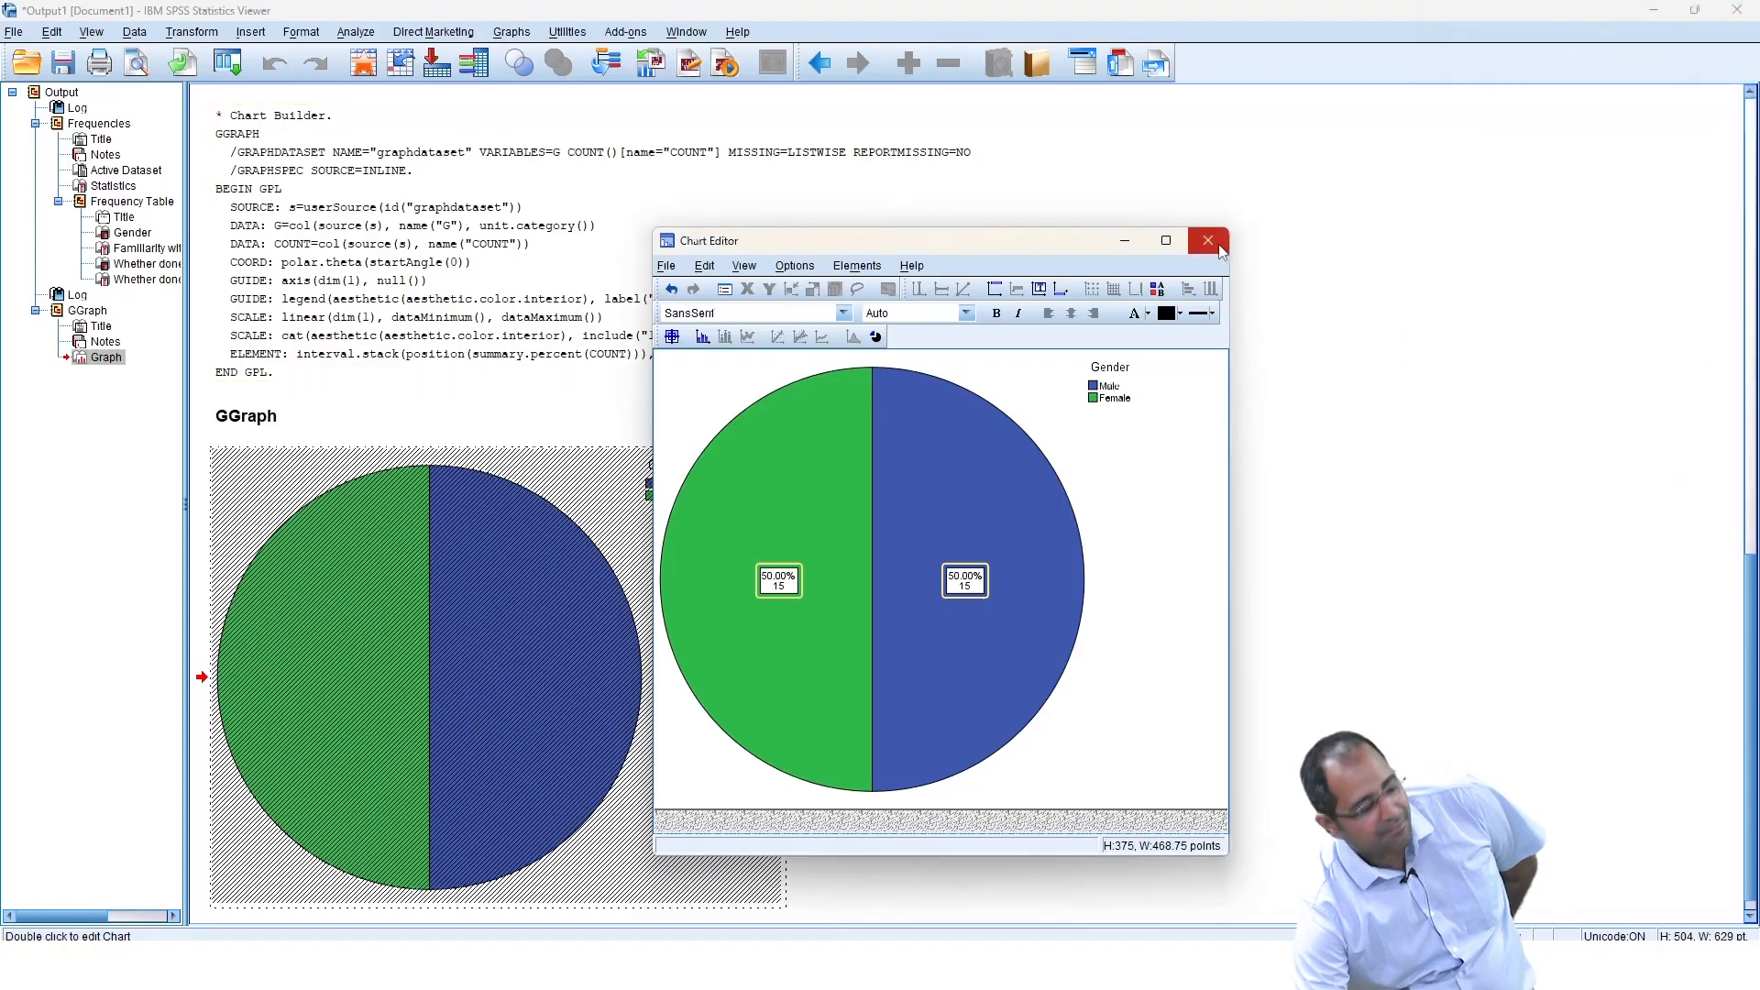
Close the Chart Editor and close the output viewer without saving.
left_click(1208, 242)
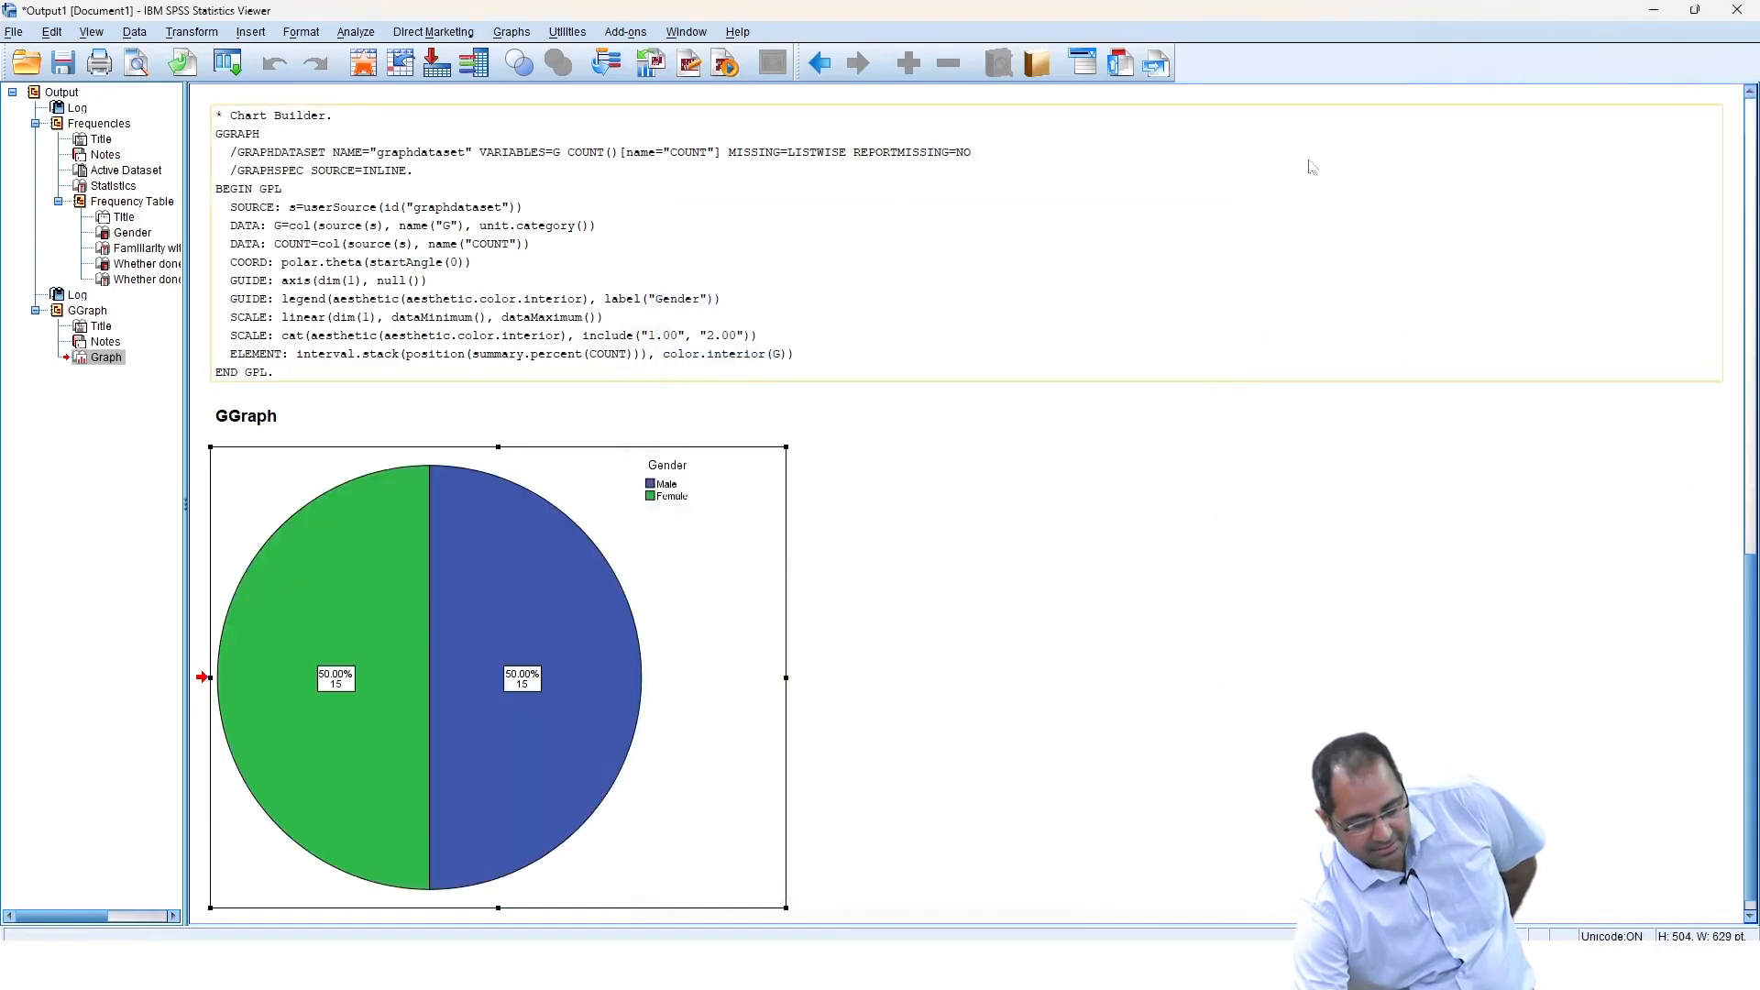
left_click(1735, 9)
left_click(878, 503)
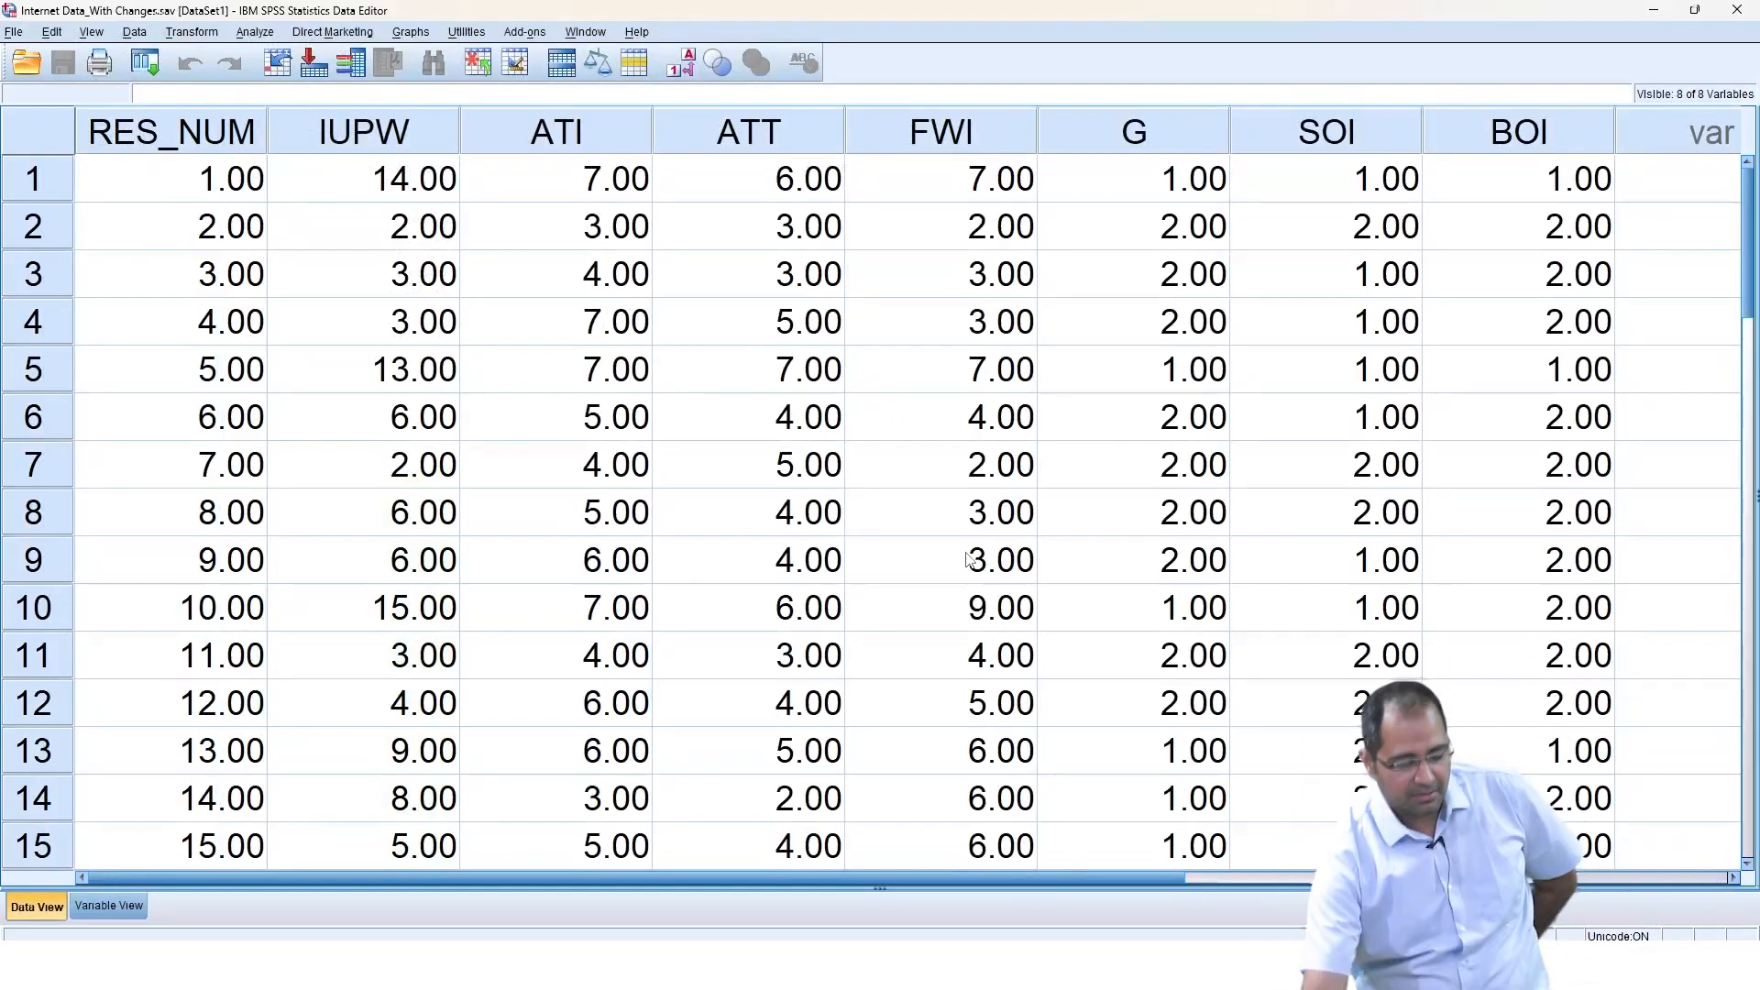
Reopen Chart Builder and reset its previous chart definition.
left_click(257, 35)
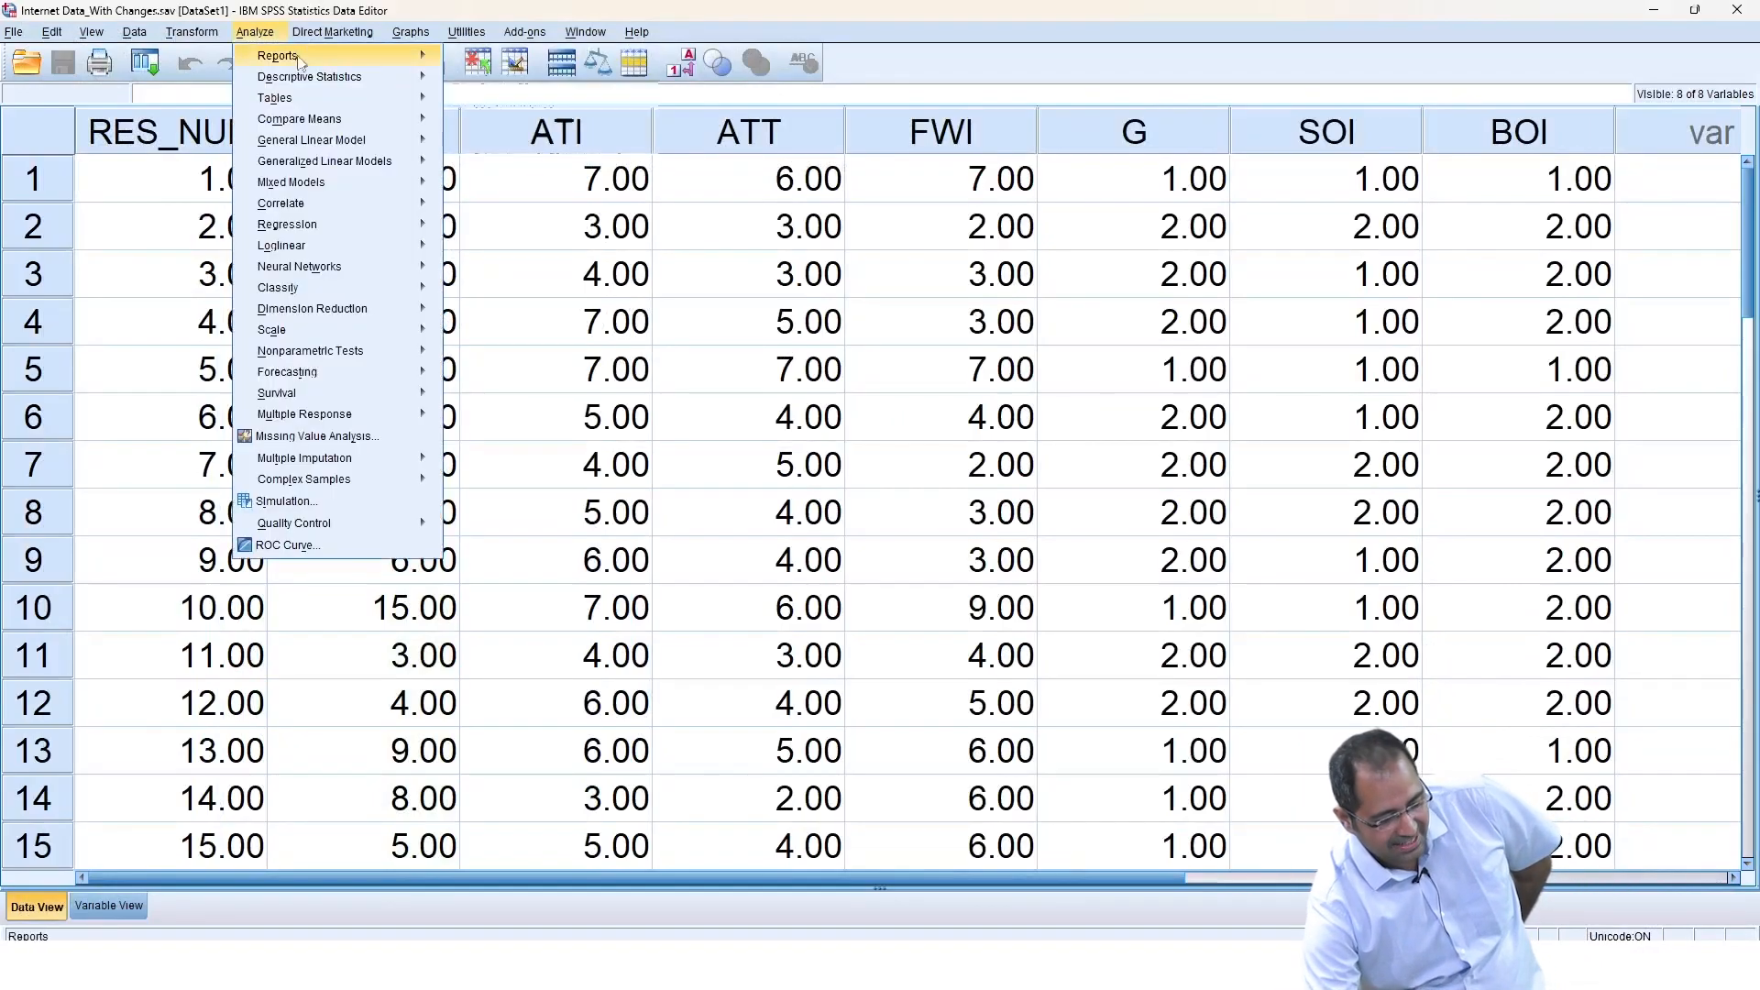
mouse_move(415, 43)
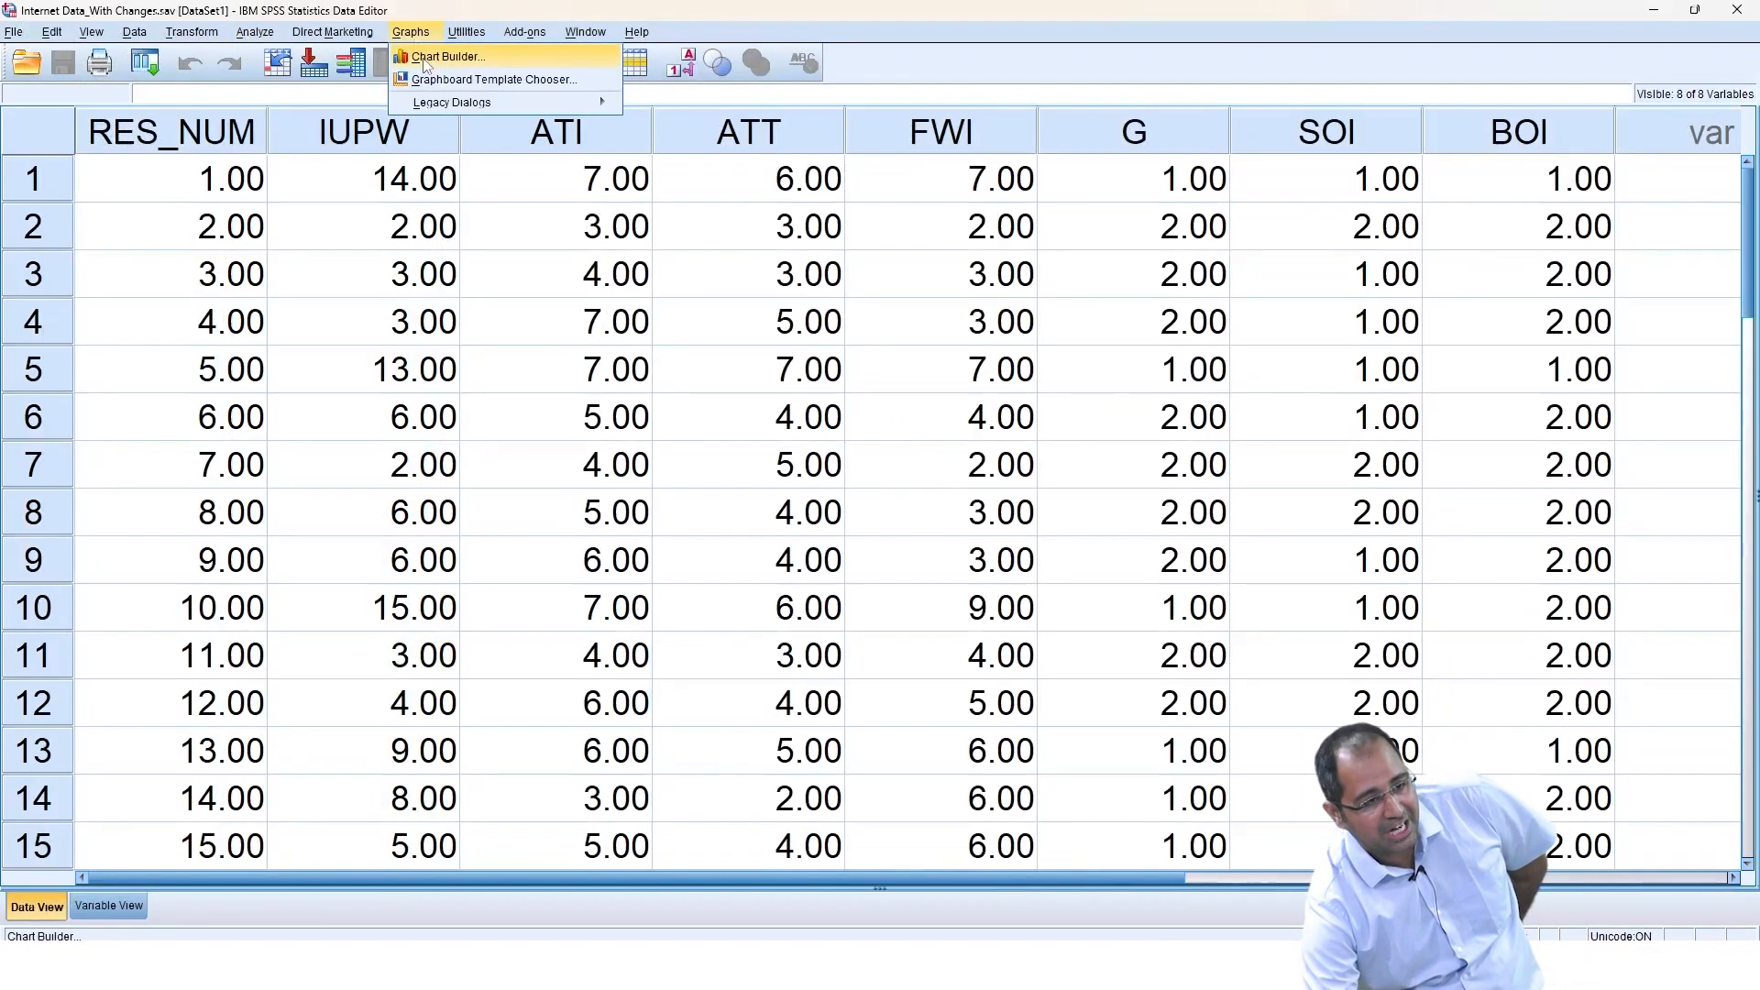
left_click(425, 62)
left_click(785, 570)
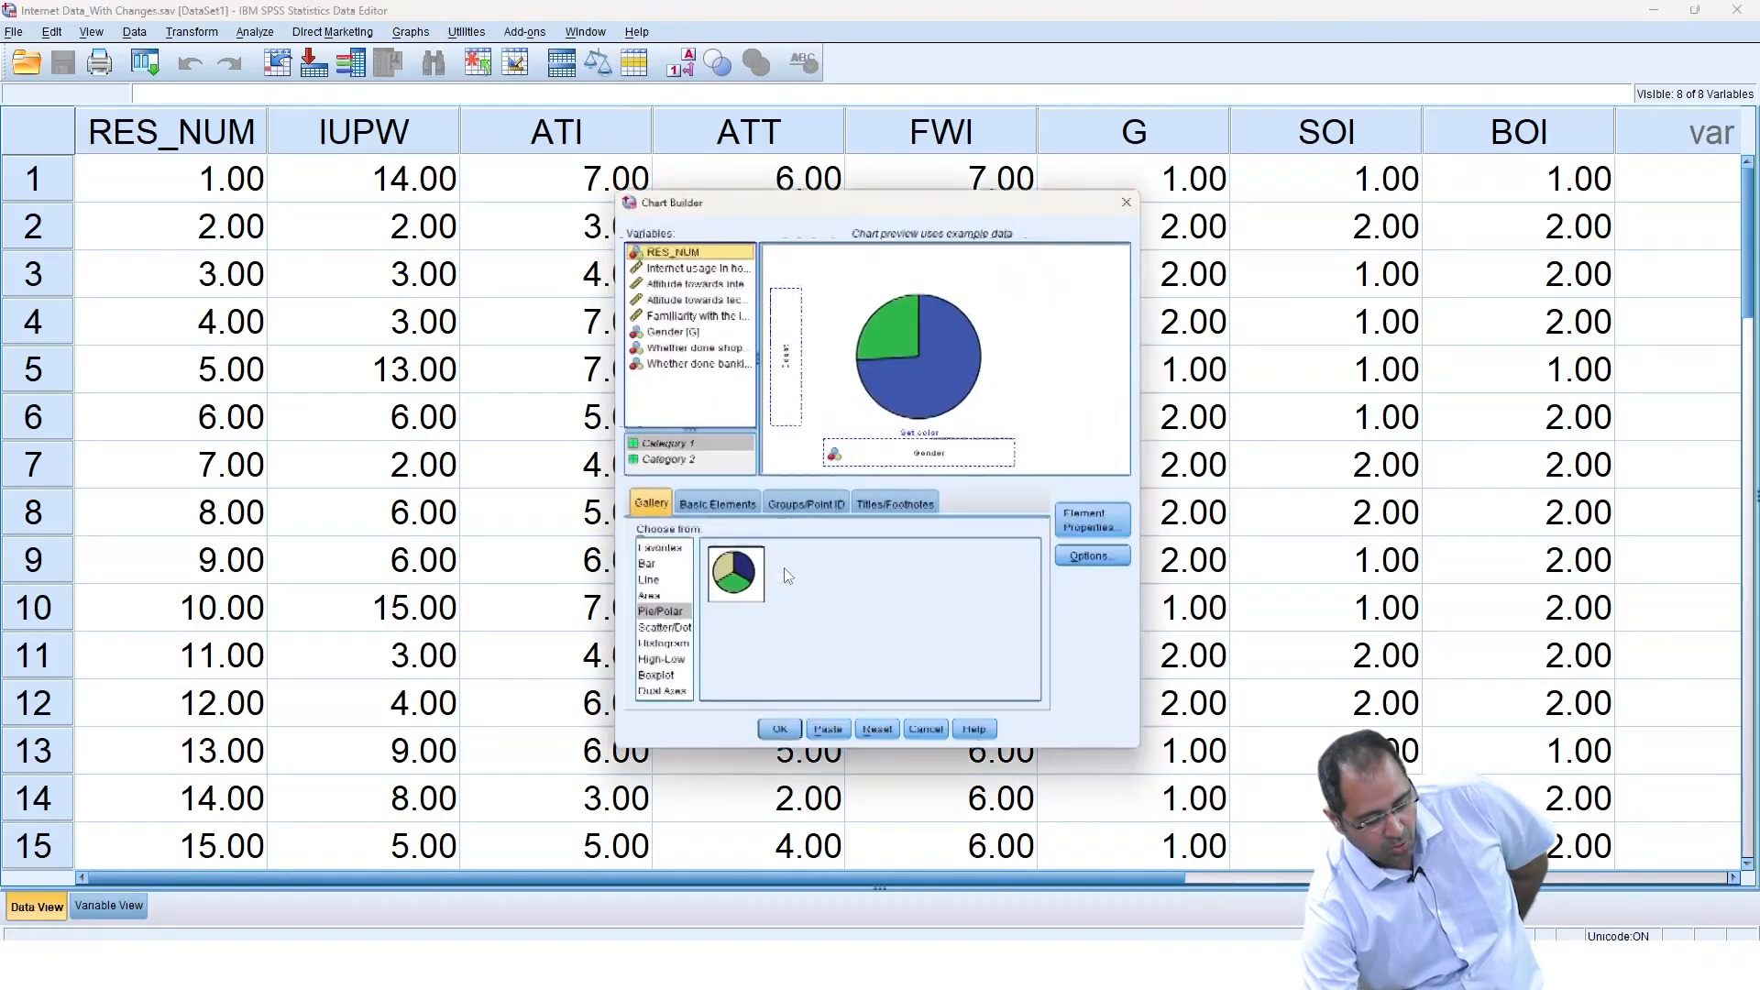
left_click(893, 741)
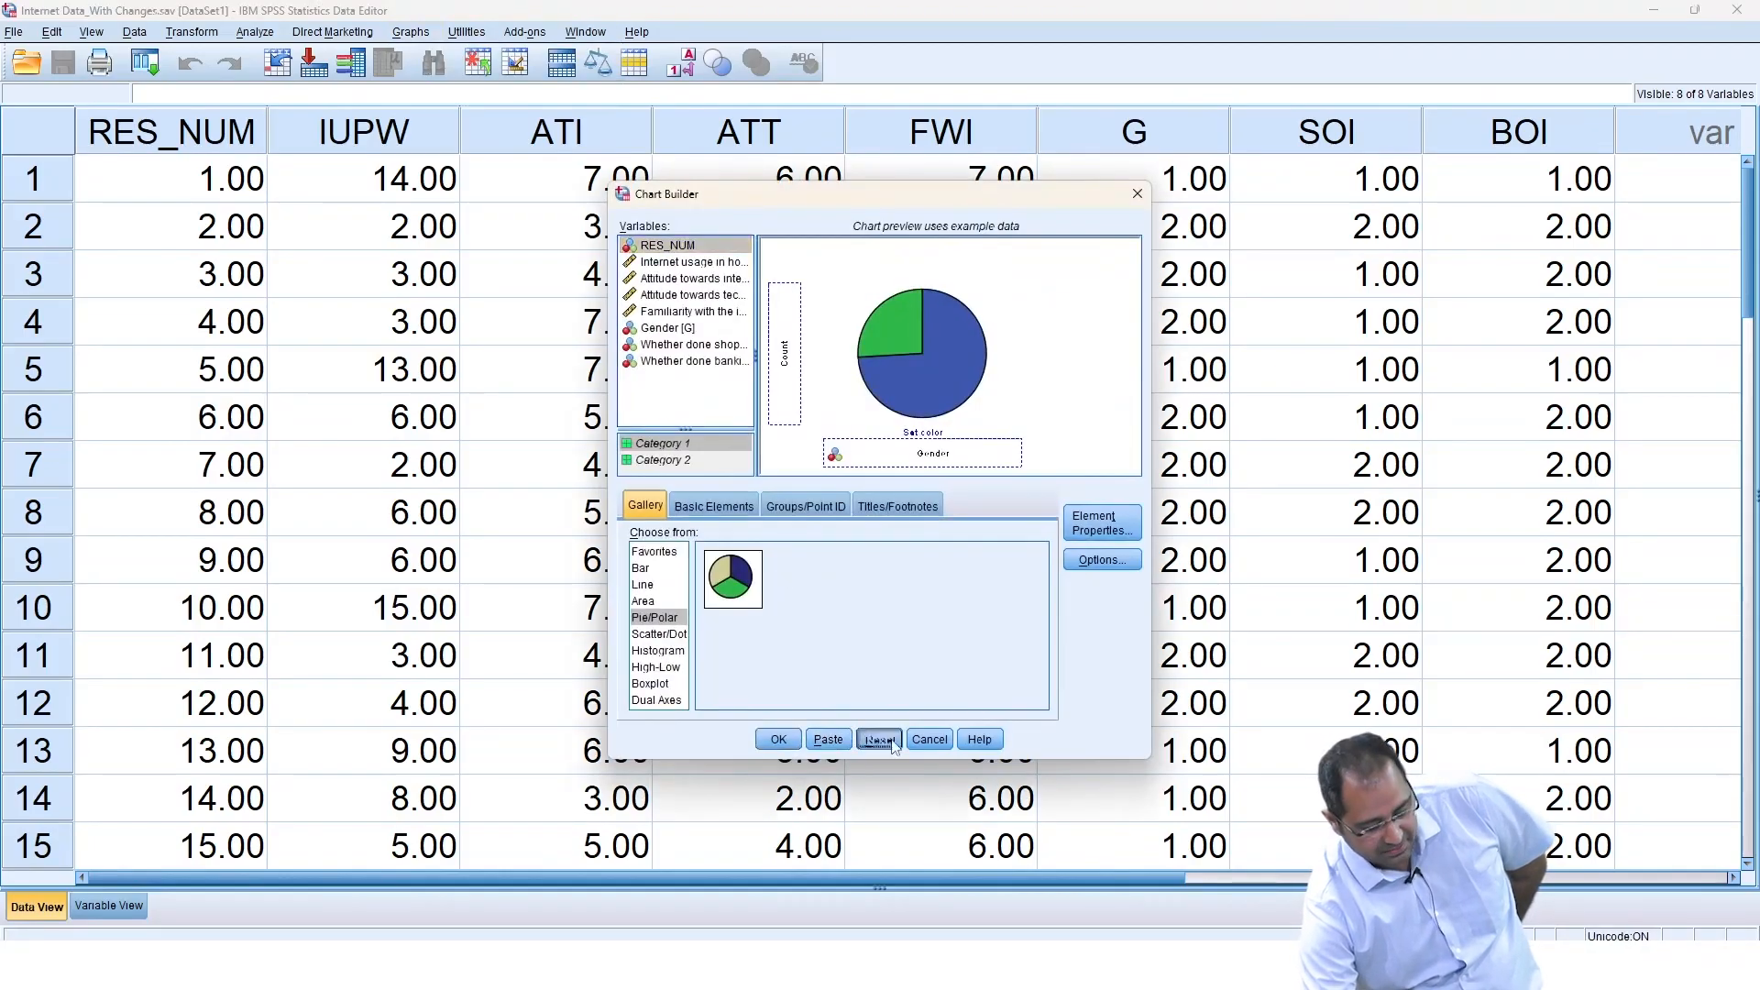
Place a Pie/Polar chart on the chart canvas.
left_click(649, 620)
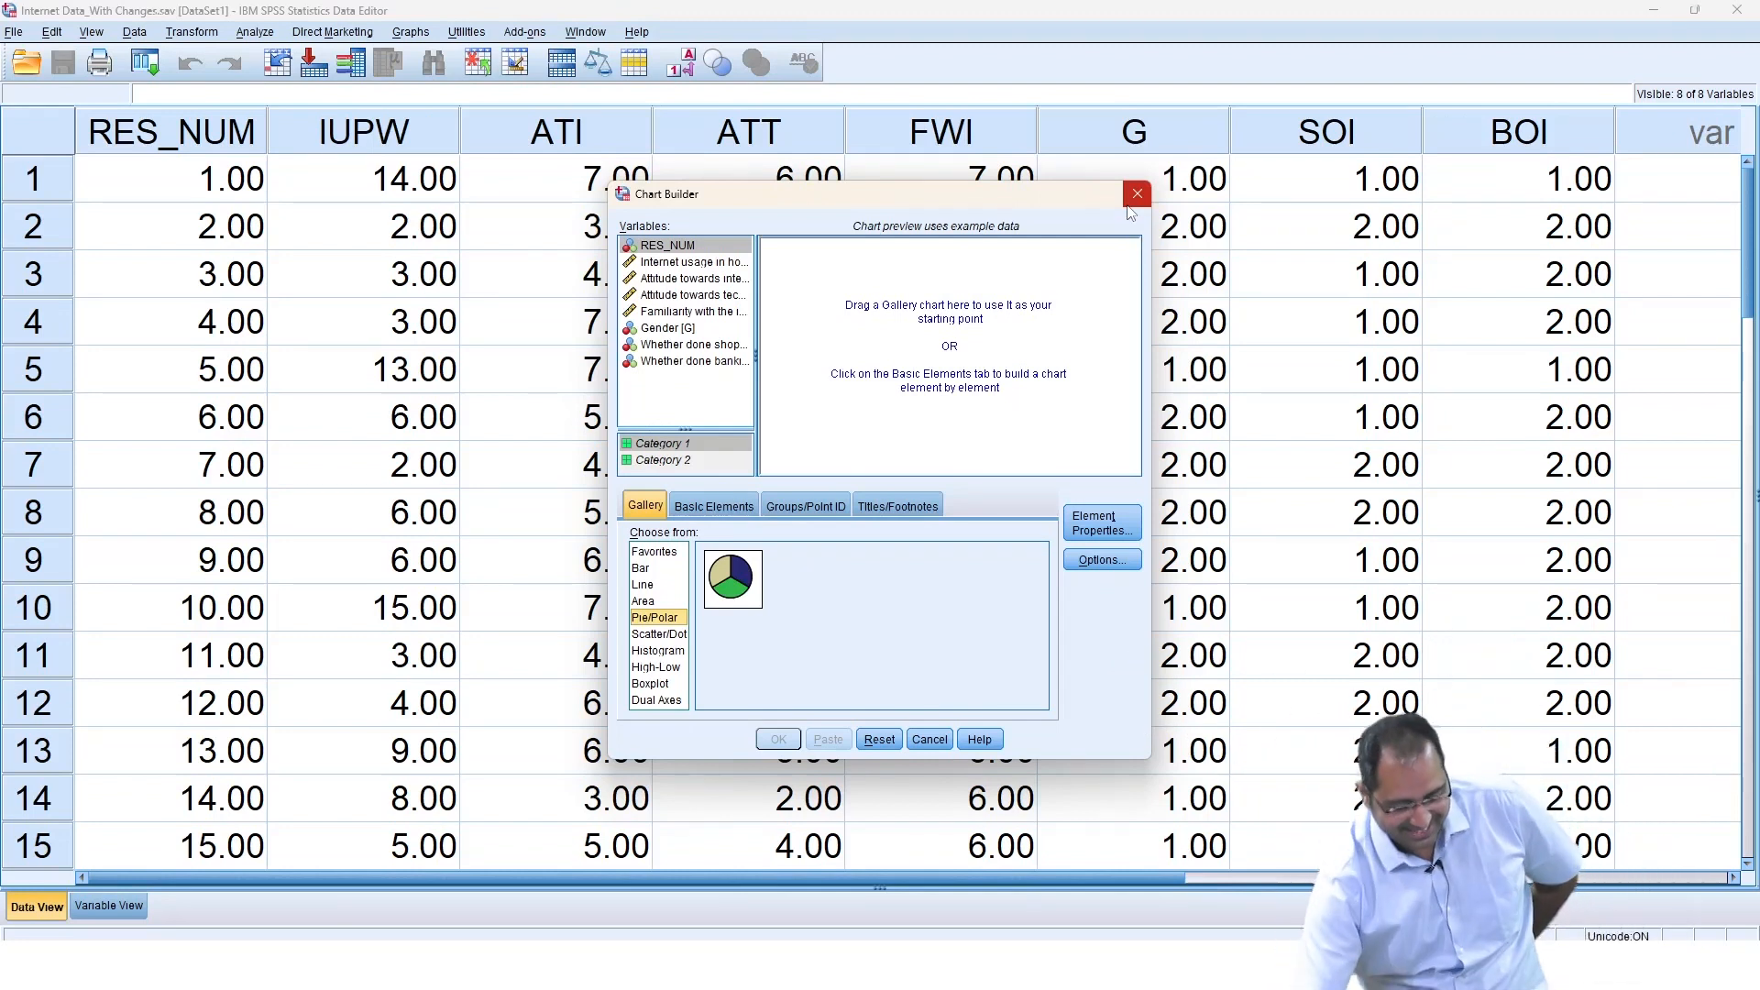
left_click(671, 602)
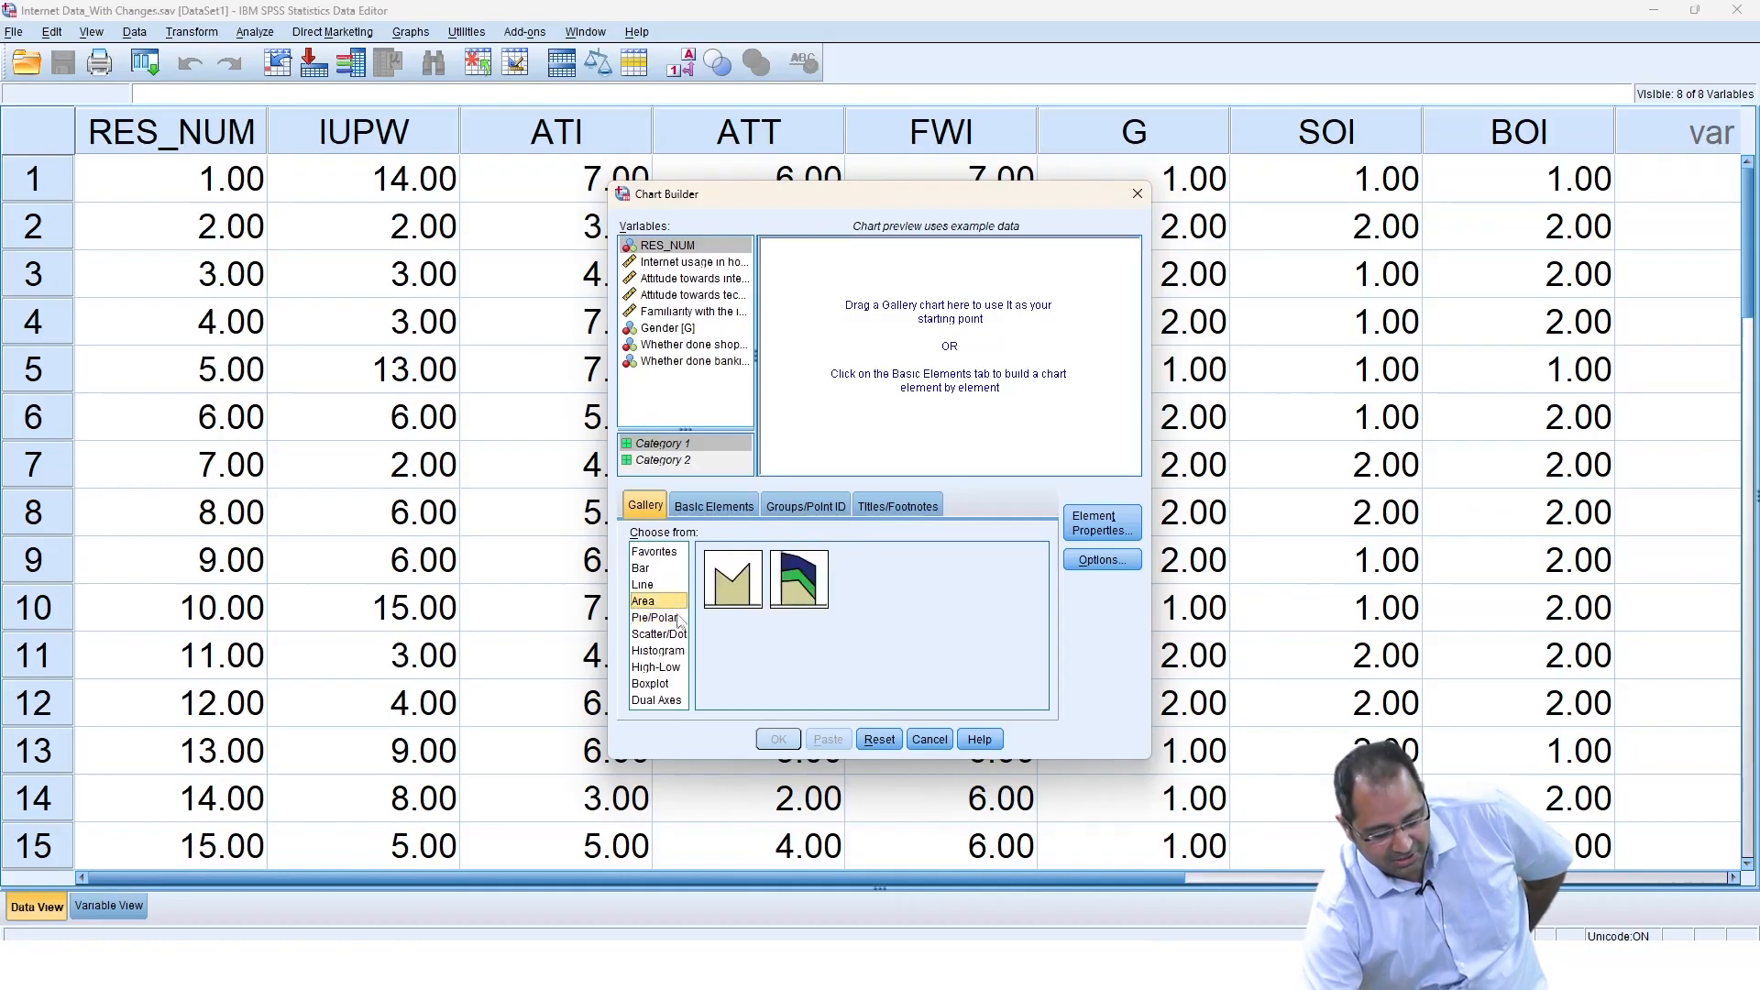
left_click(678, 616)
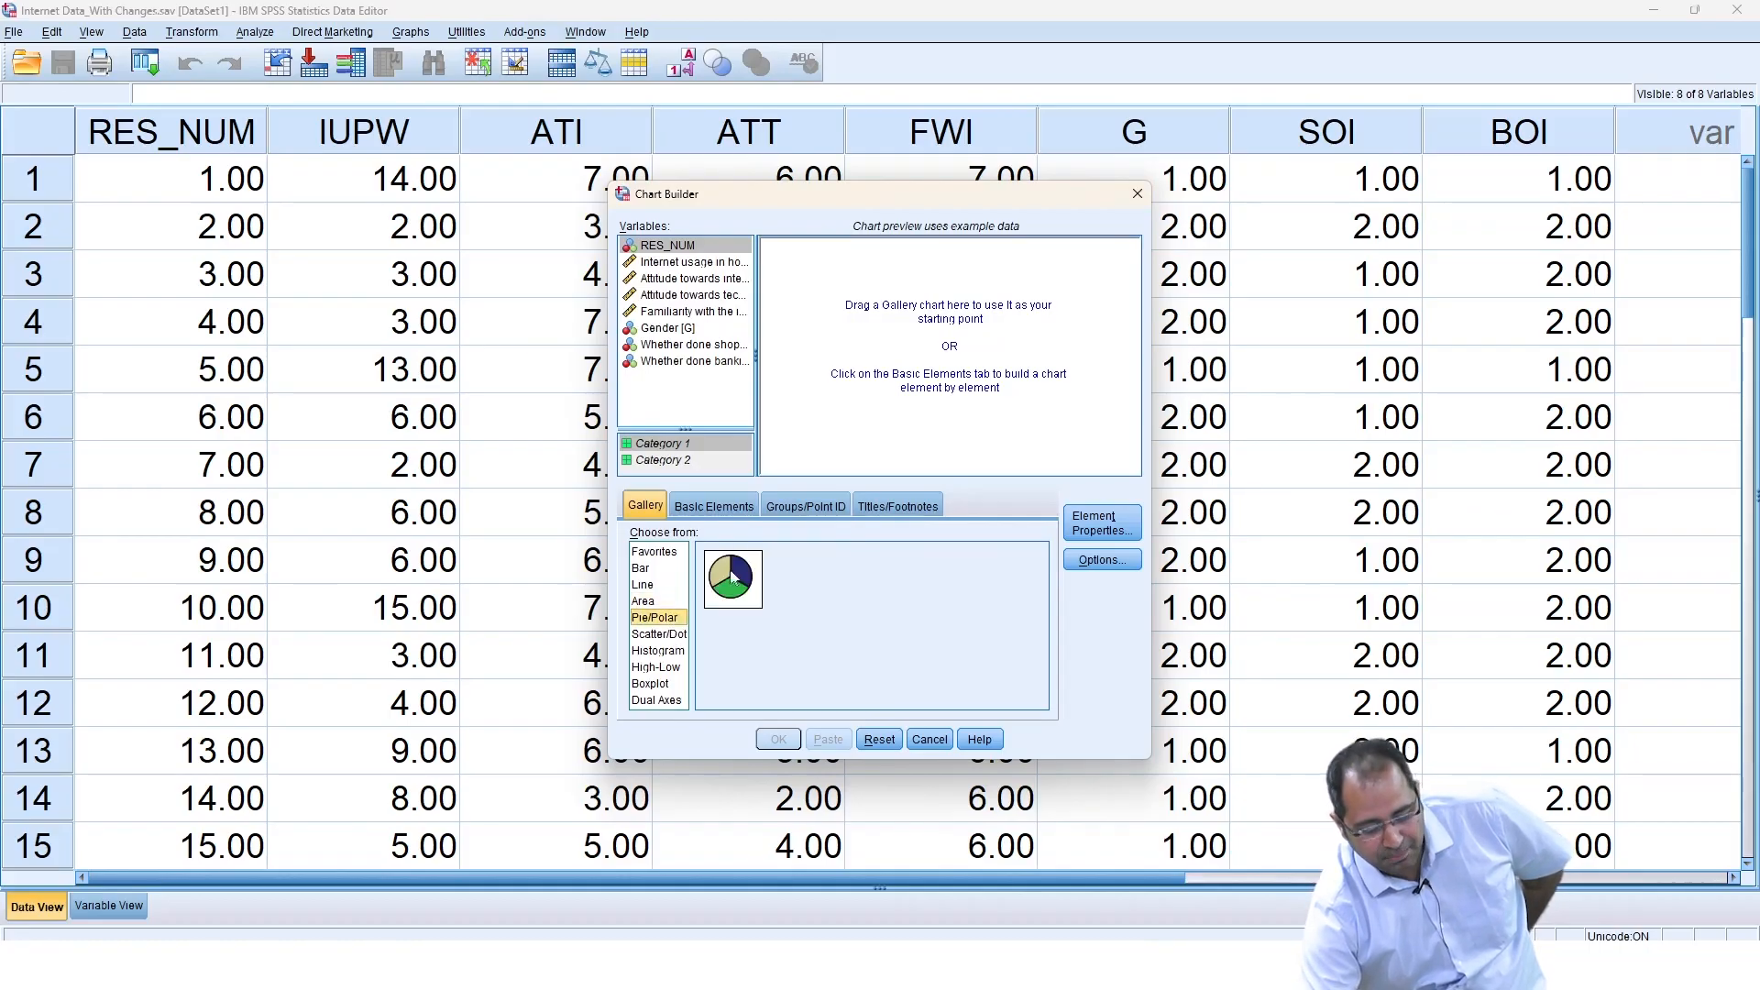
left_click_drag(730, 575, 883, 345)
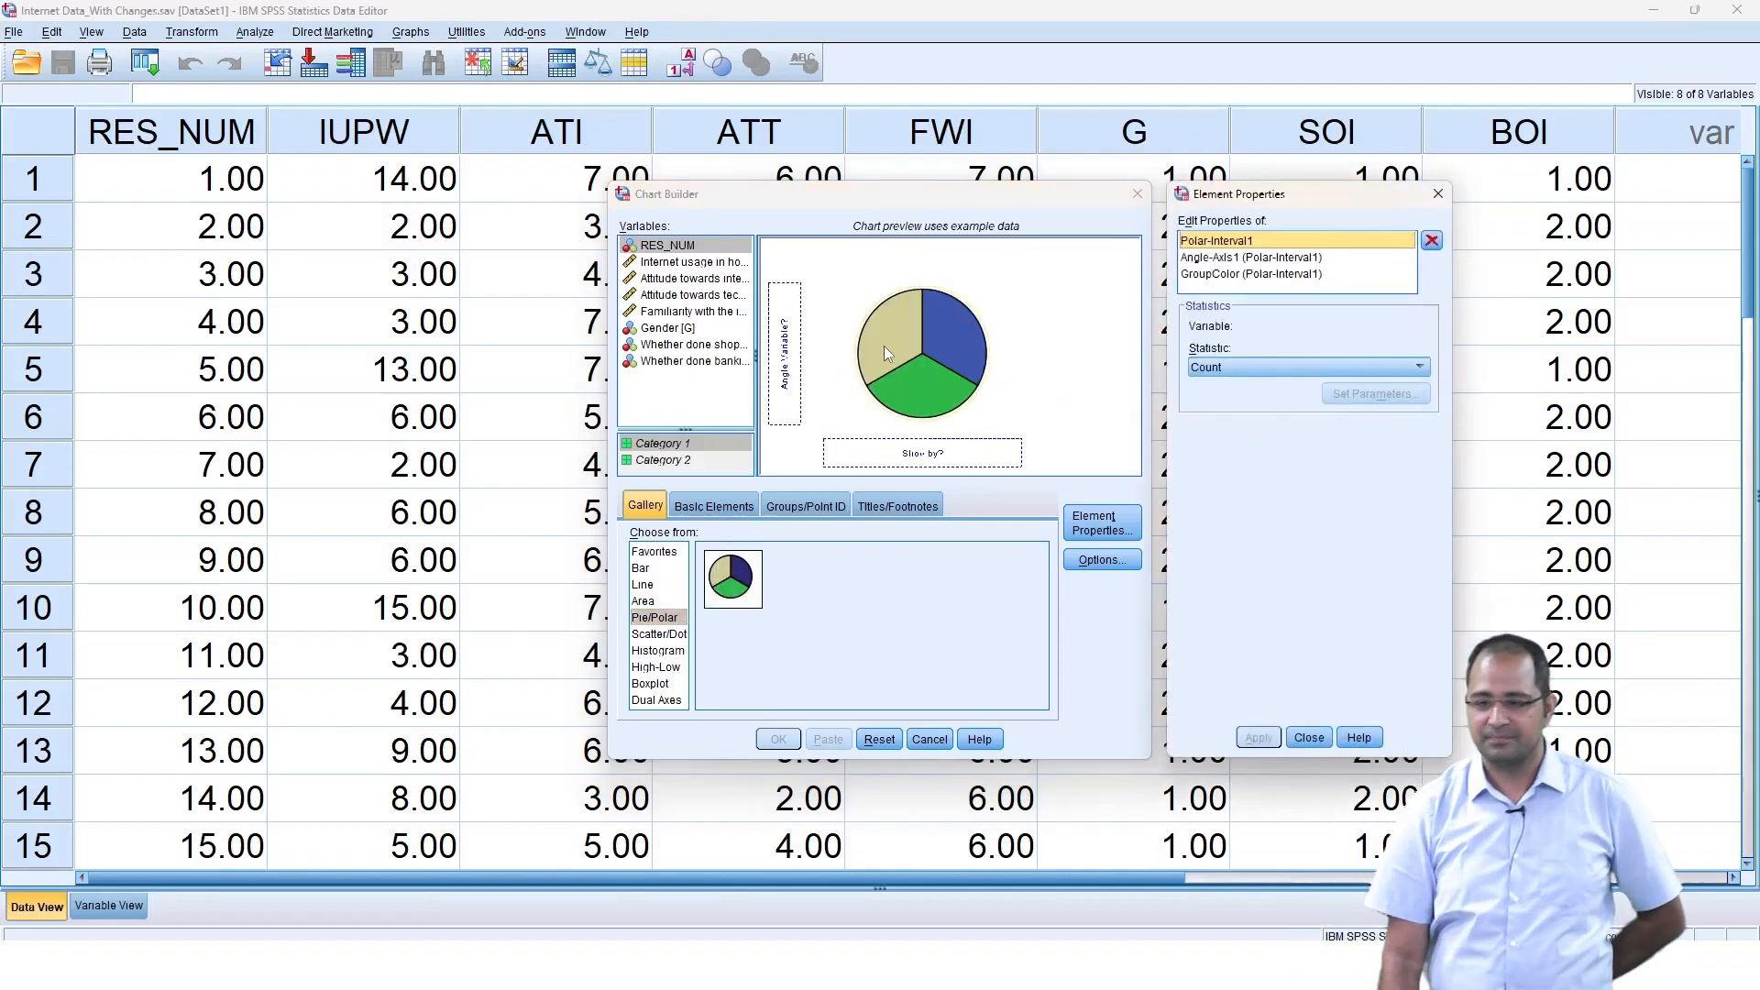
left_click(1437, 194)
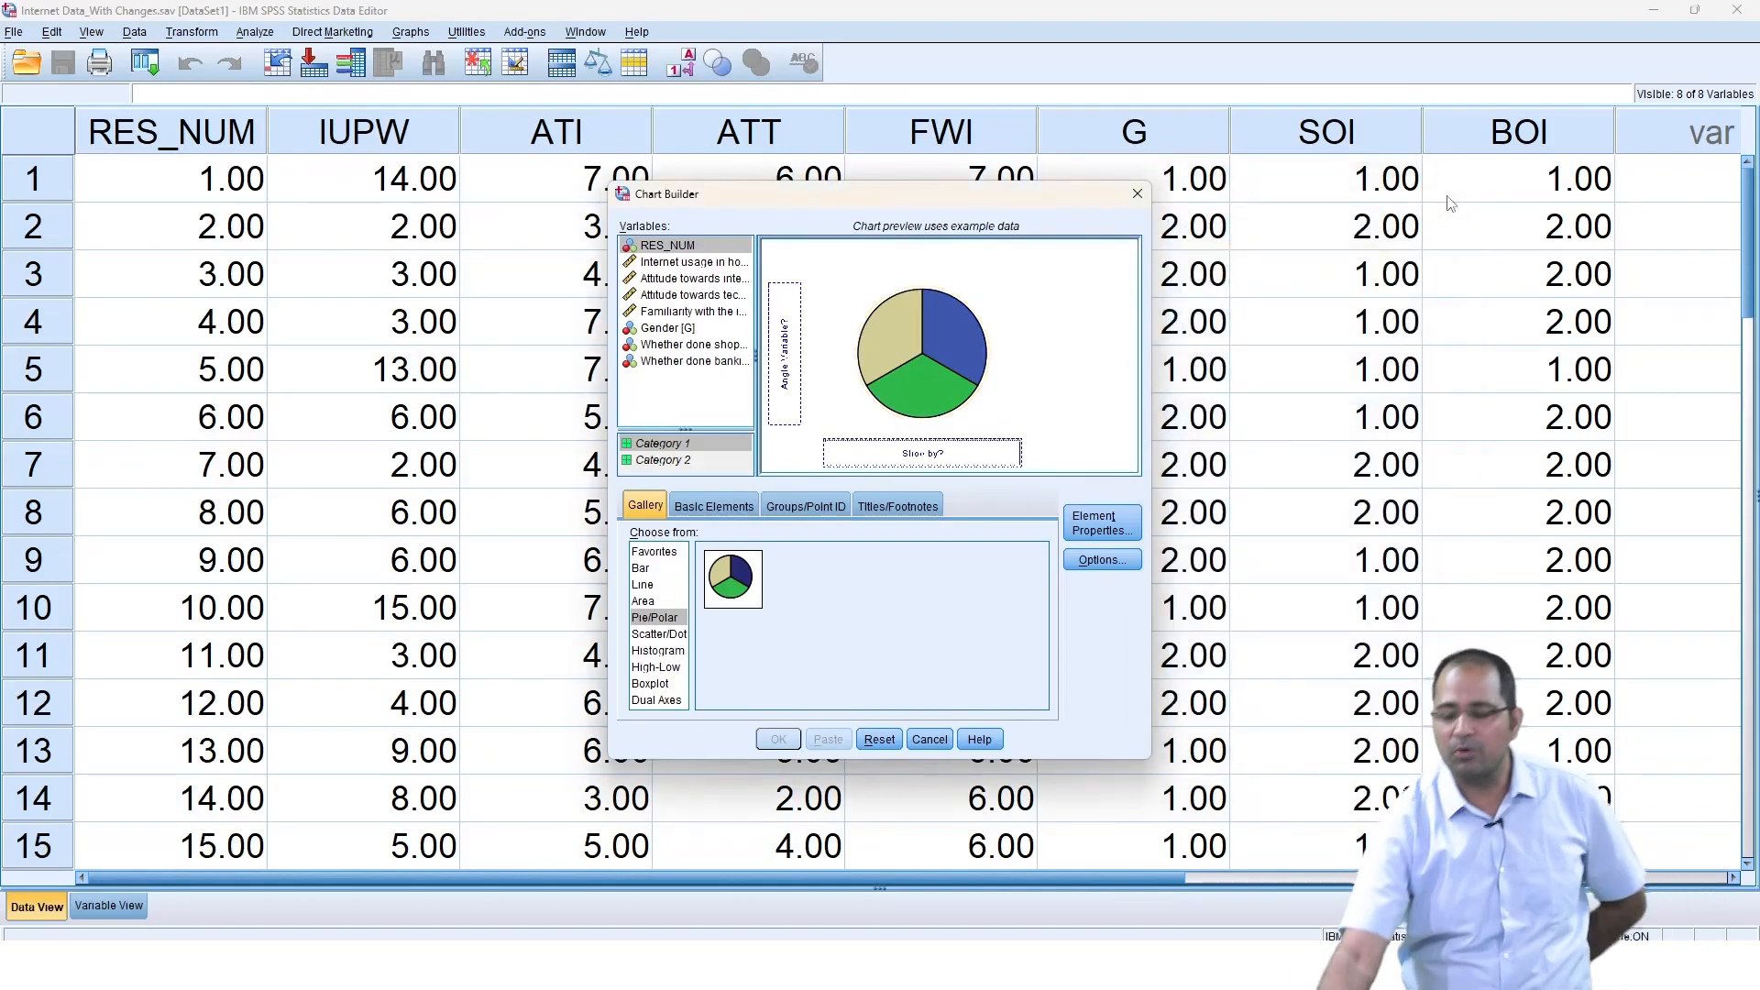
Slice the pie chart by Gender and generate the chart.
left_click_drag(632, 335, 876, 455)
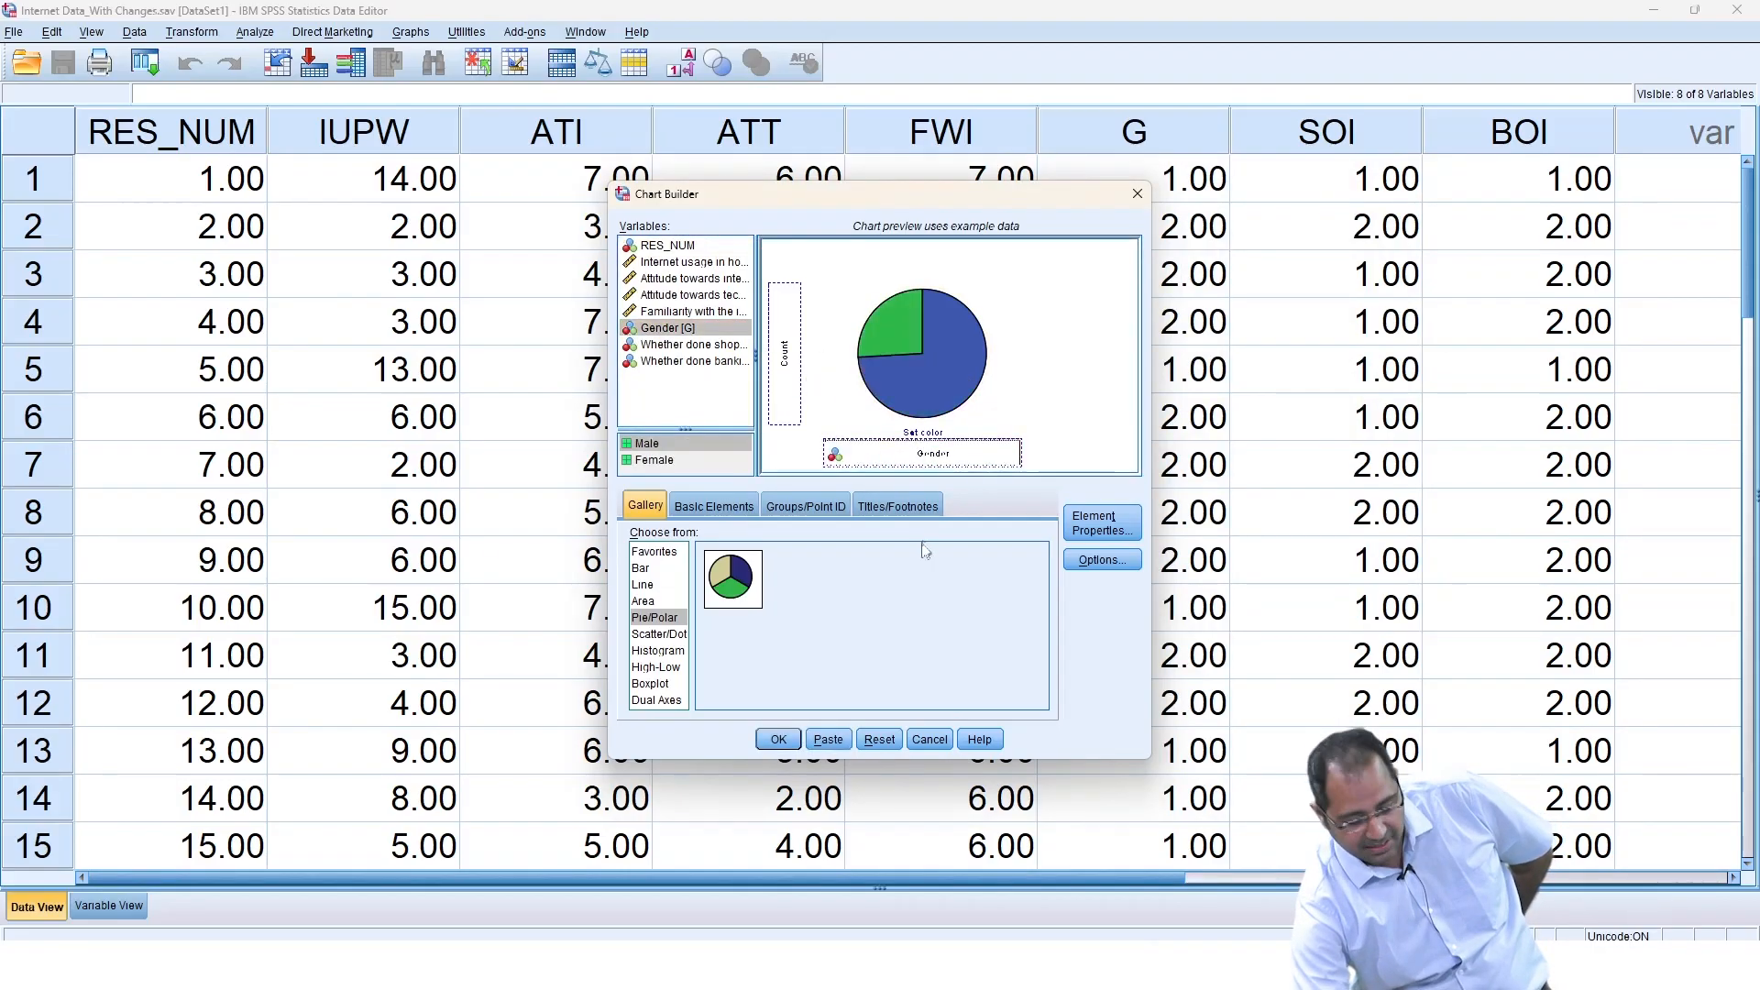
left_click(778, 740)
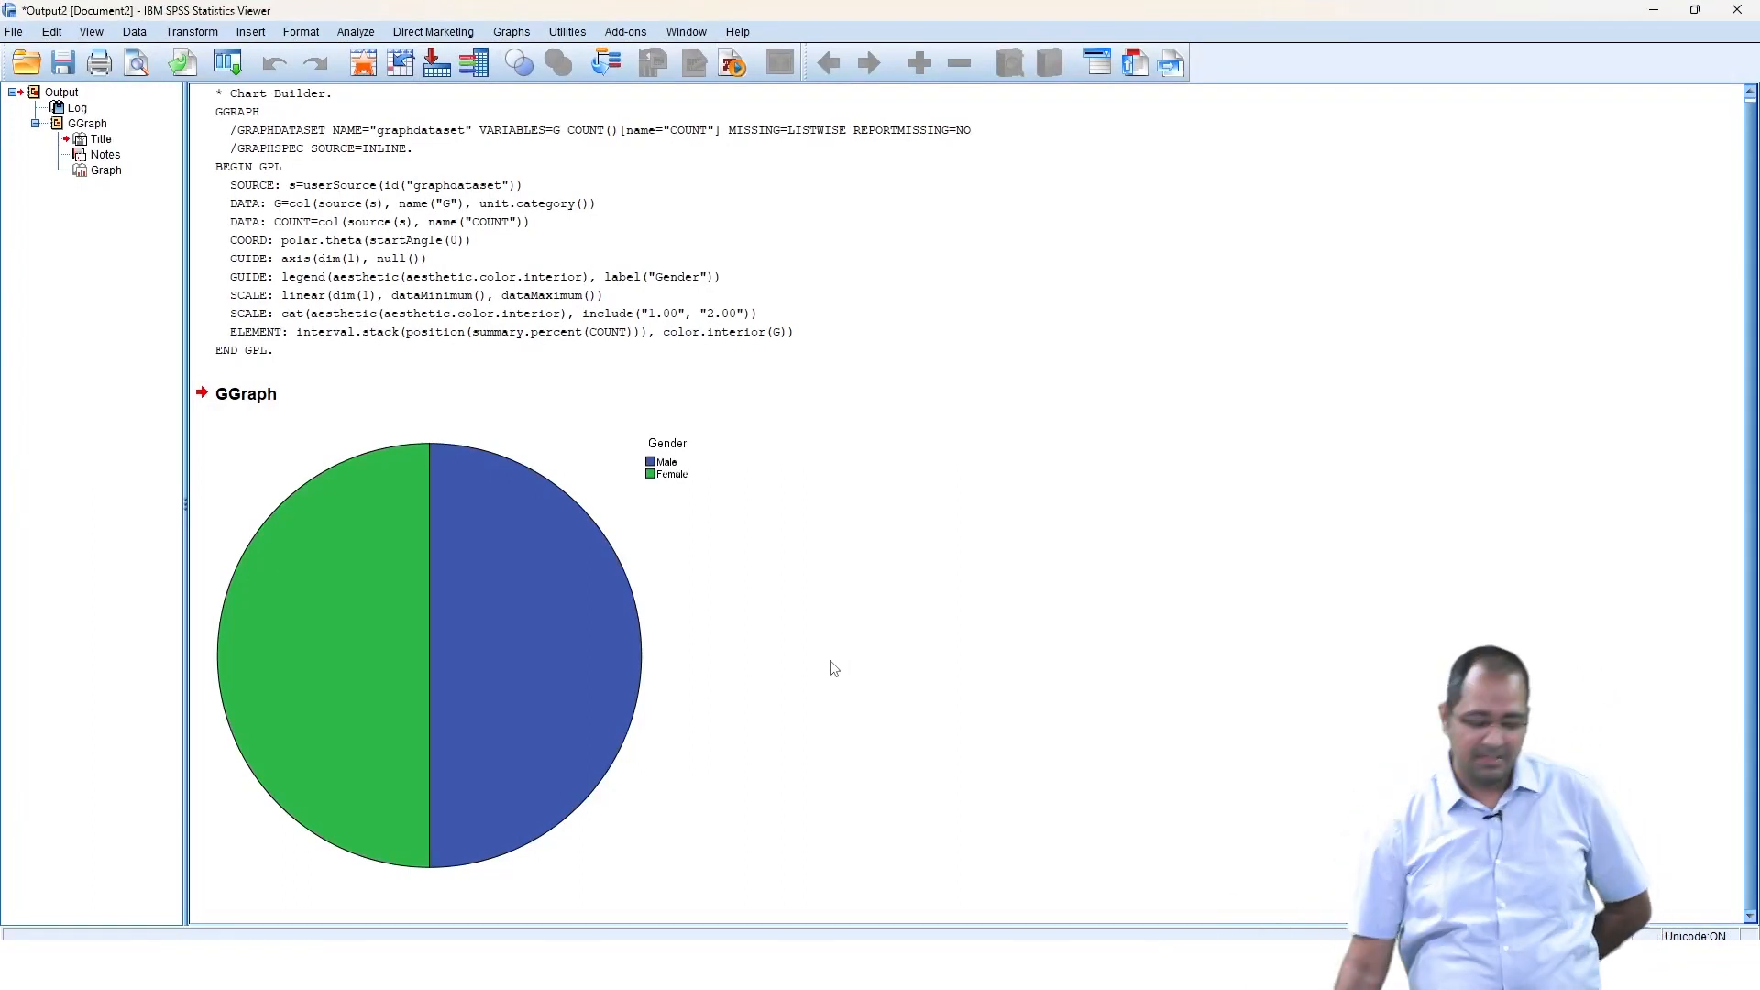
Open the new pie chart in the Chart Editor and show its data labels.
left_click(585, 648)
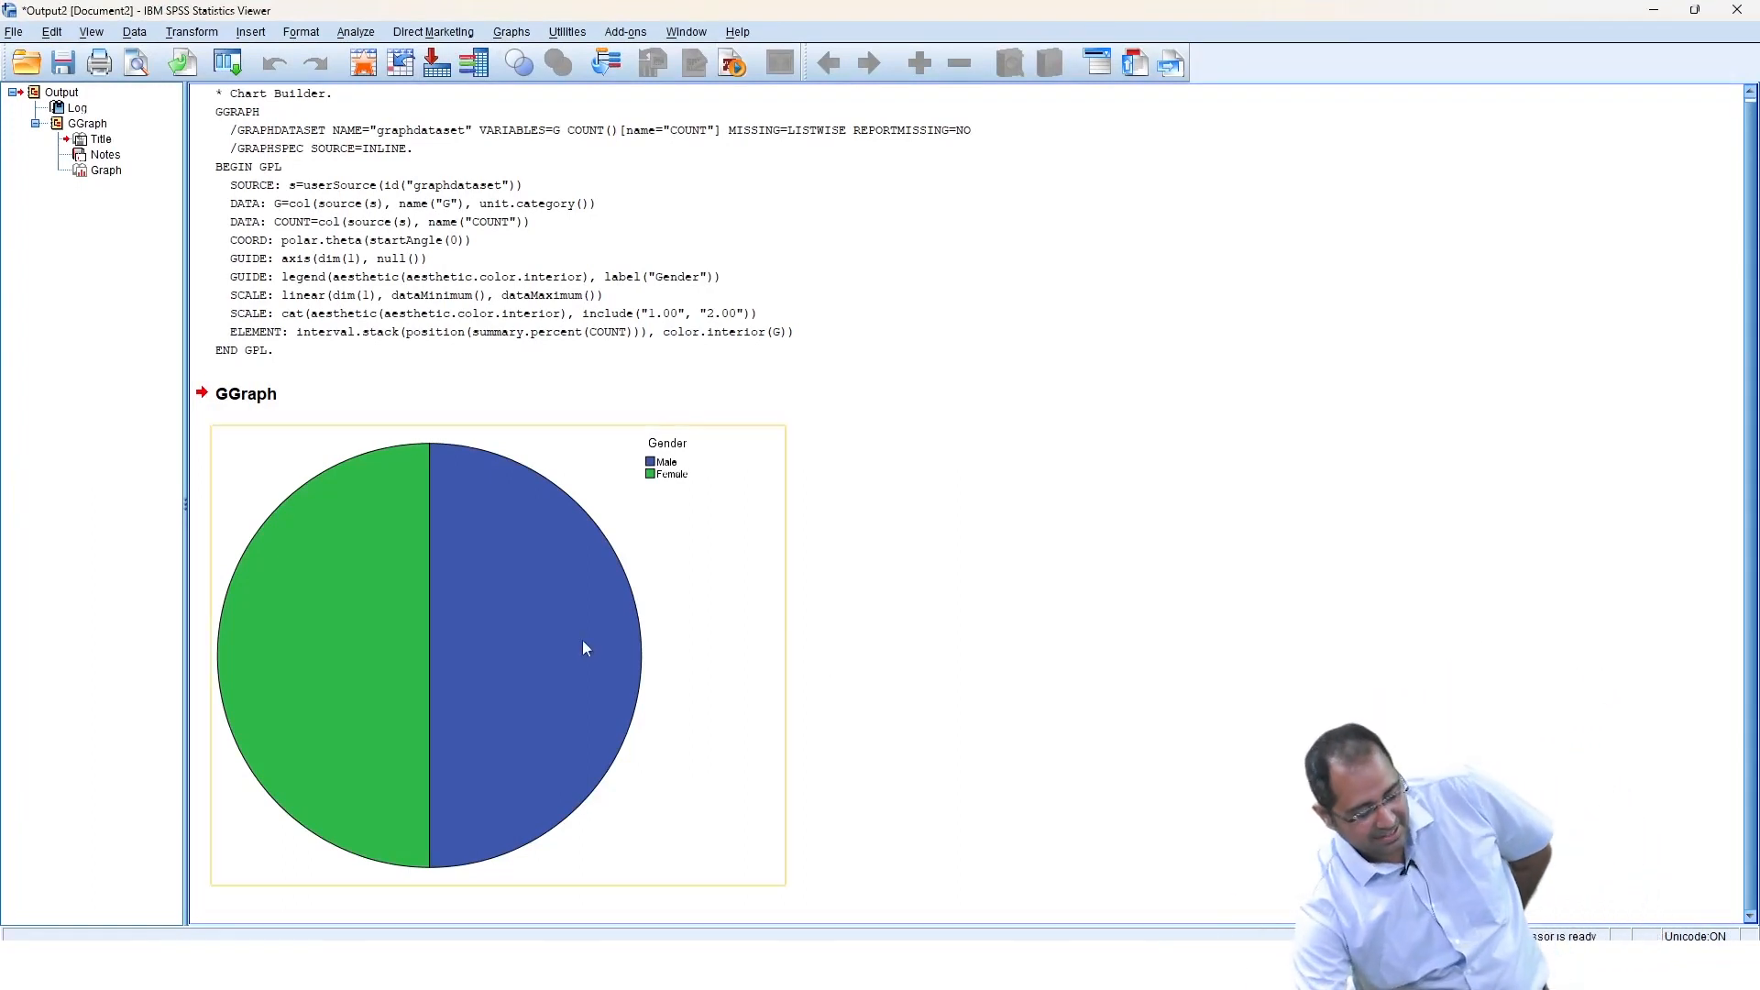
double_click(528, 634)
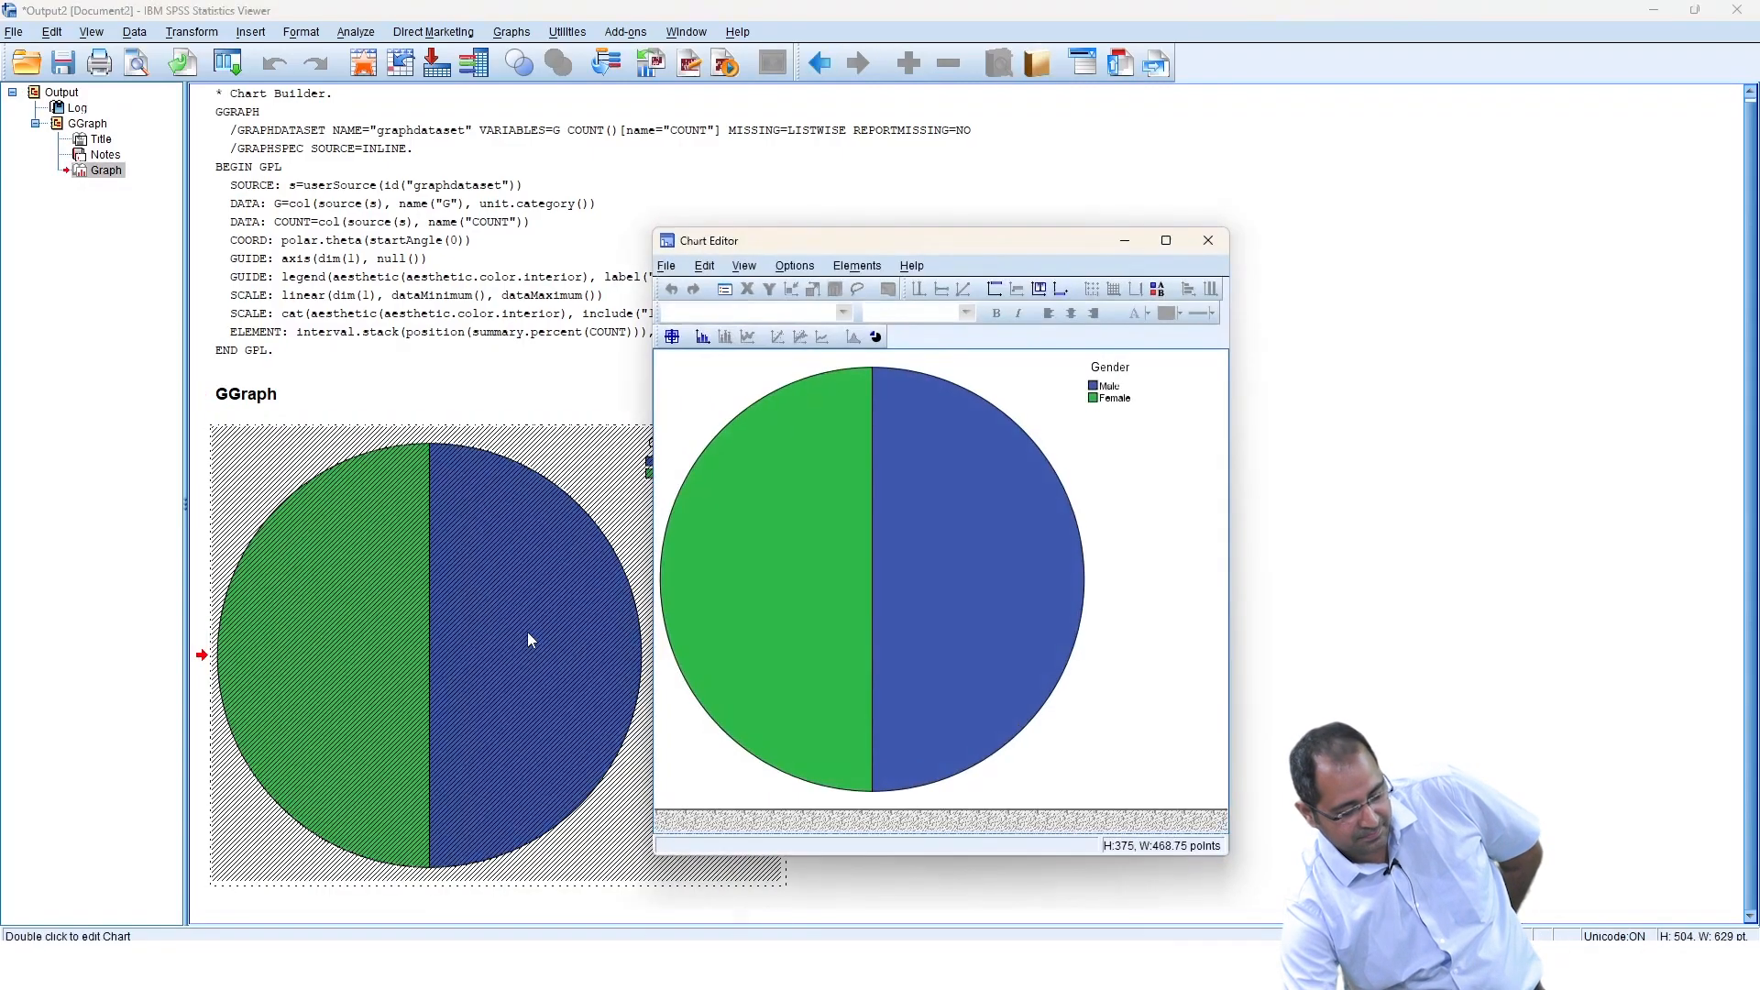
left_click(703, 340)
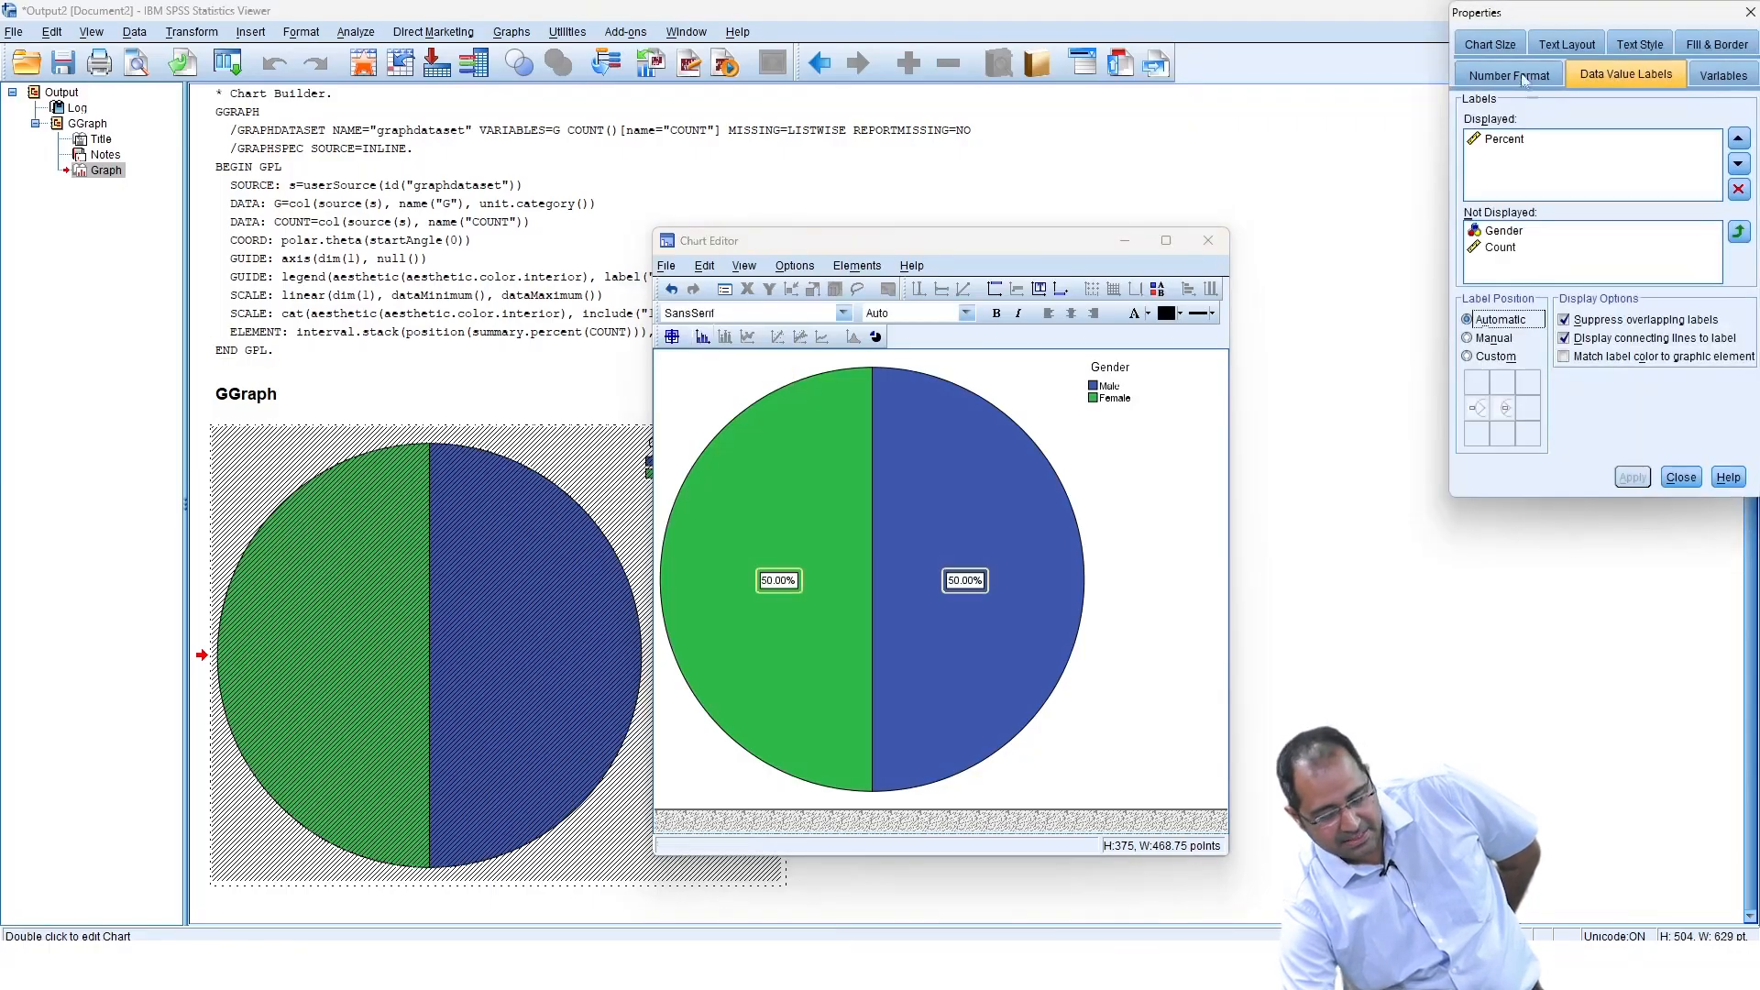
Add Count to the displayed data labels alongside Percent and apply the change.
left_click(1513, 142)
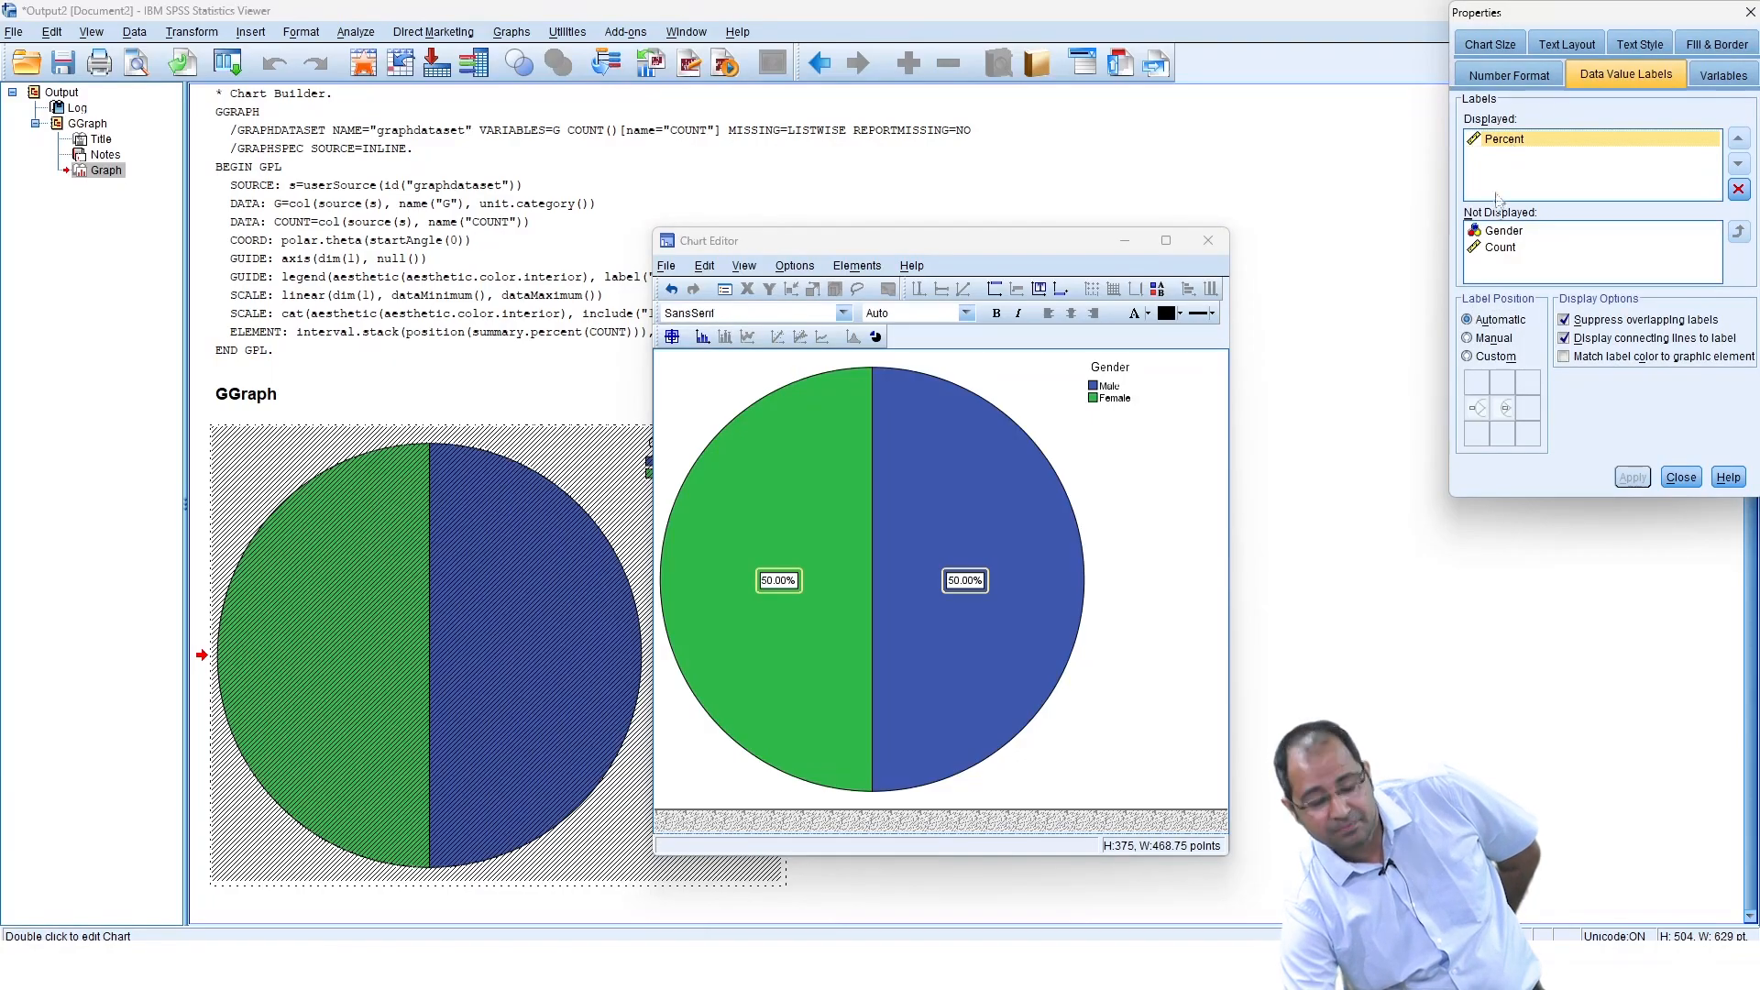
left_click(1498, 248)
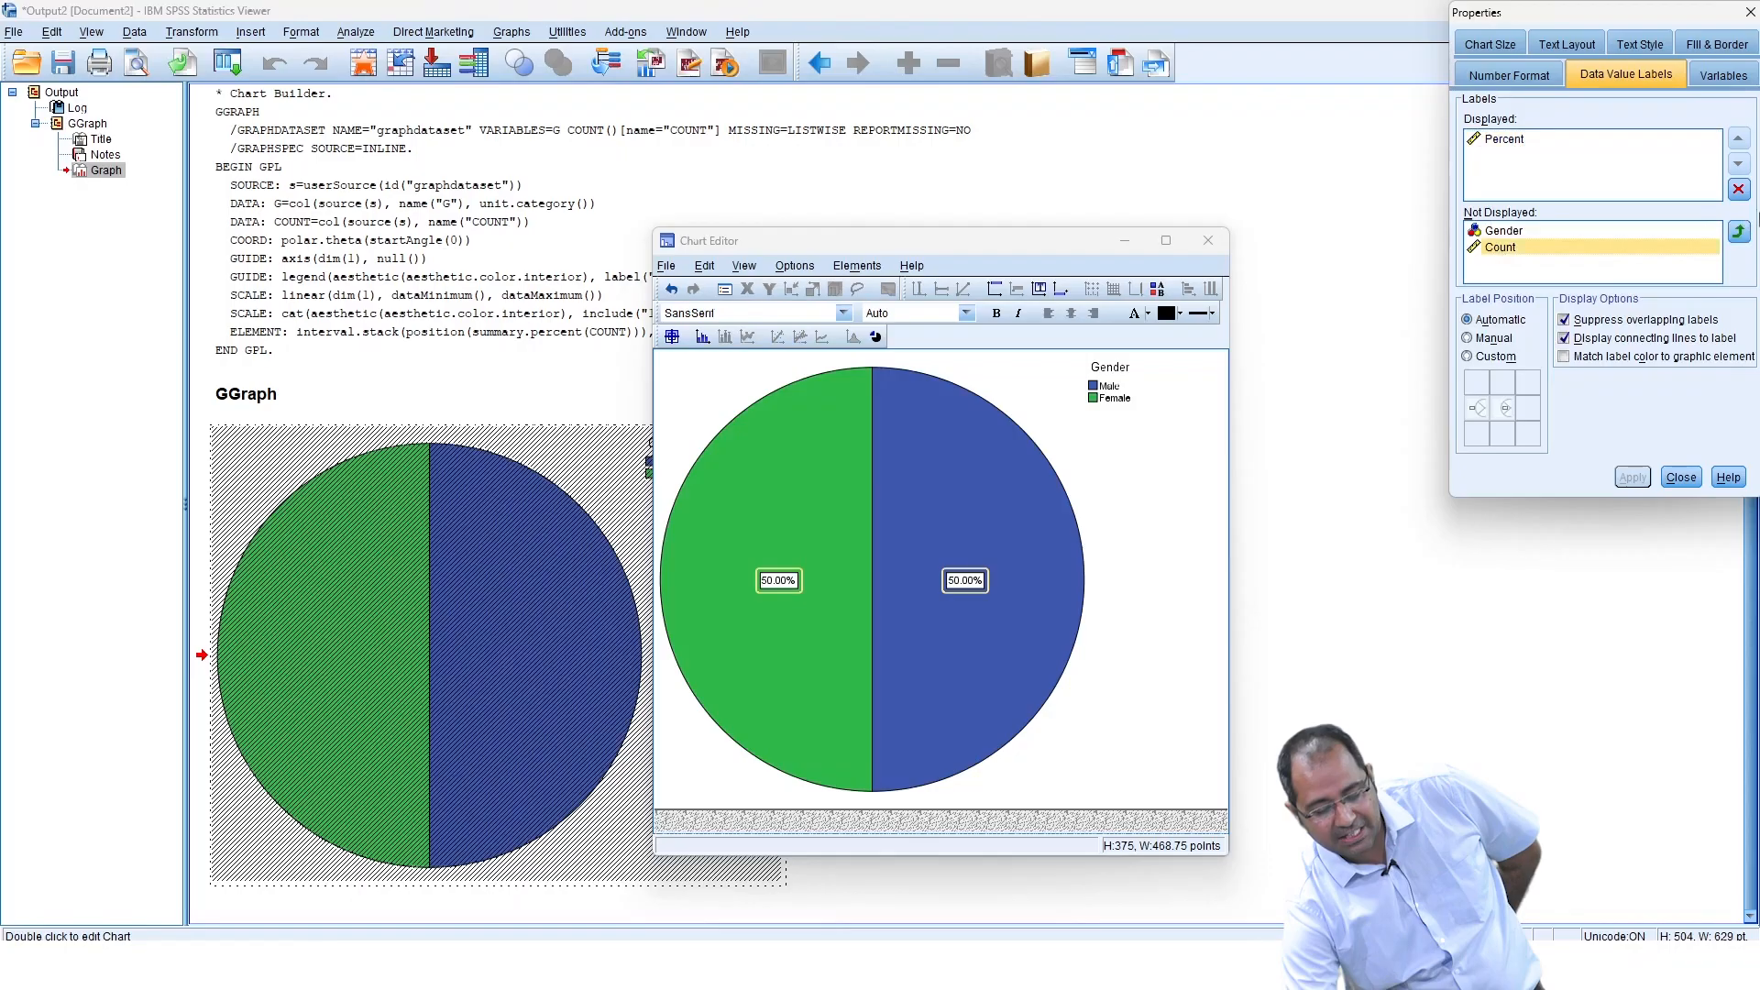
left_click(1739, 232)
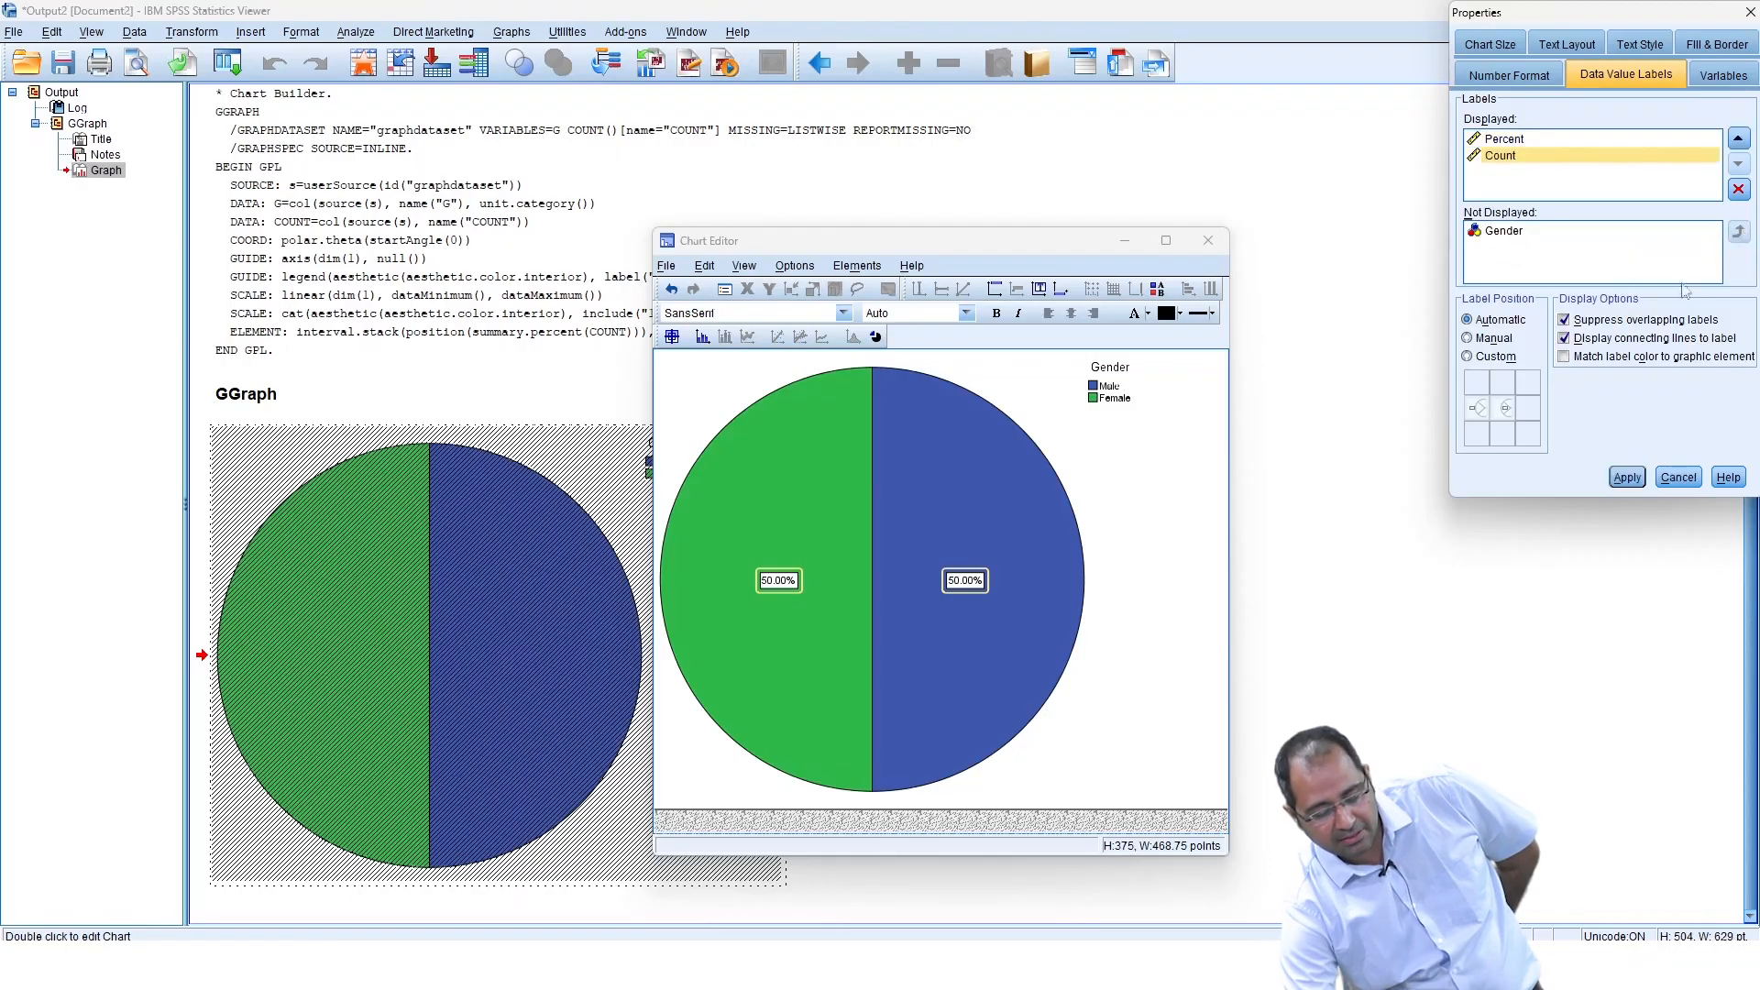
left_click(1627, 477)
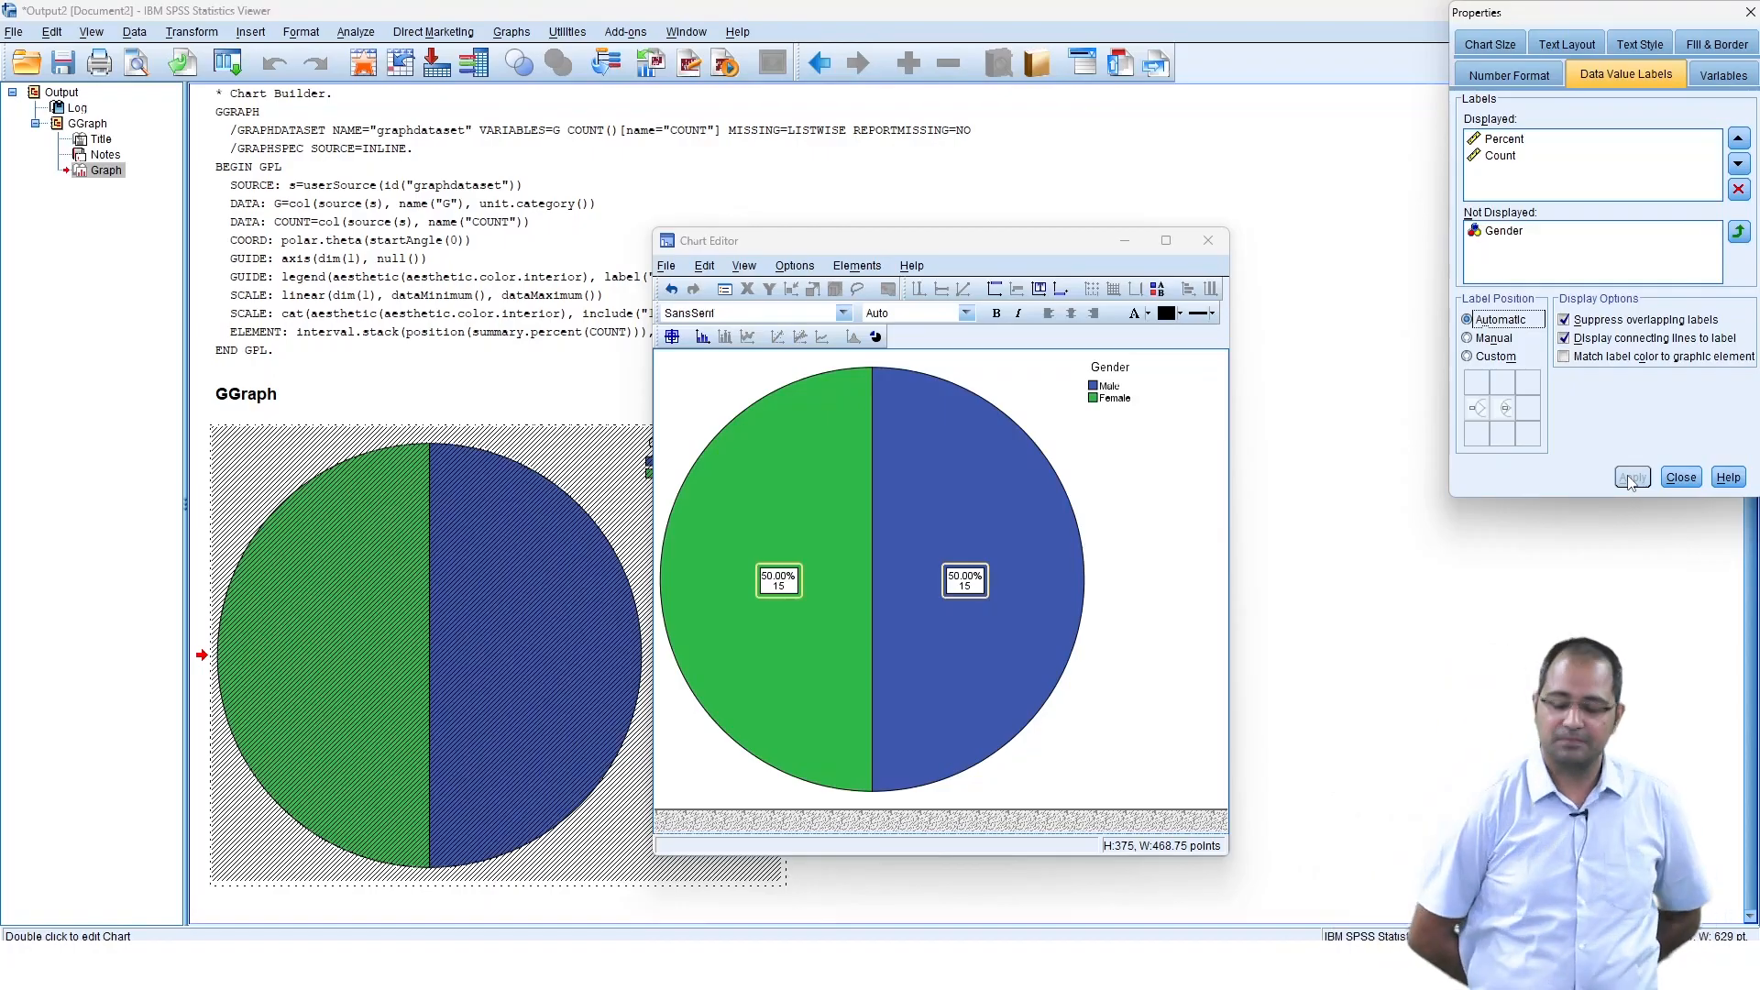
Reorder the data labels so Count appears above Percent and apply.
left_click(1521, 139)
left_click(1738, 163)
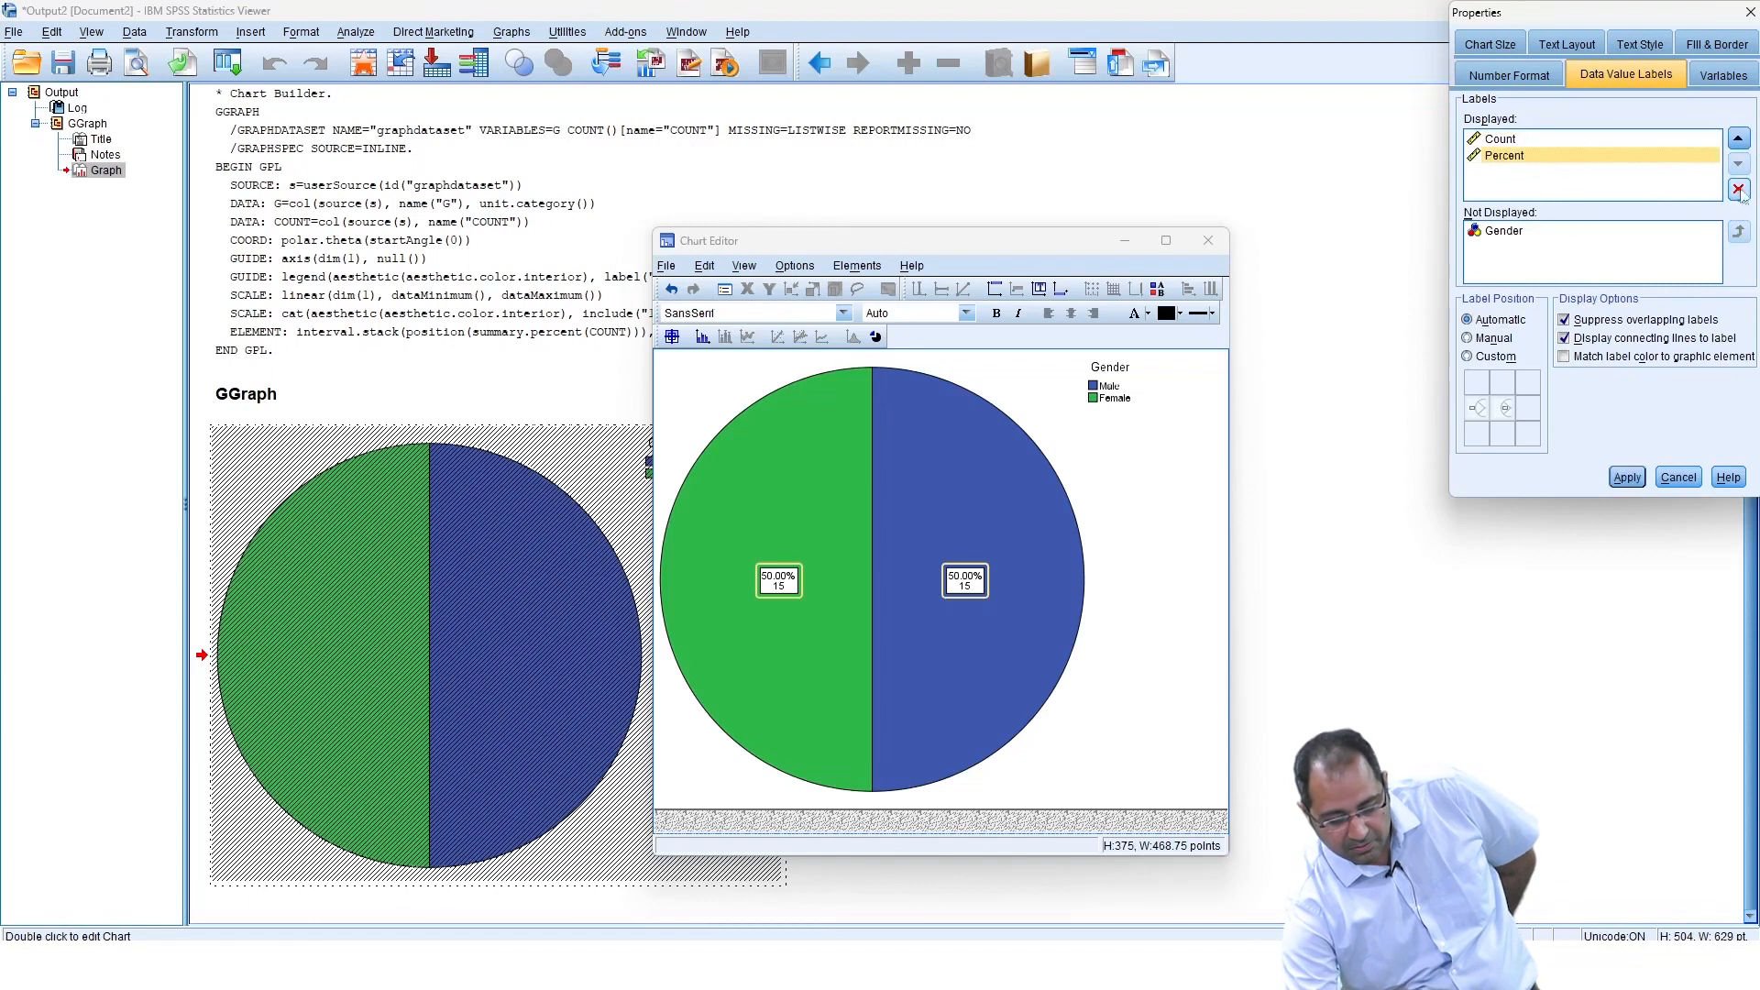
left_click(1737, 190)
left_click(1628, 478)
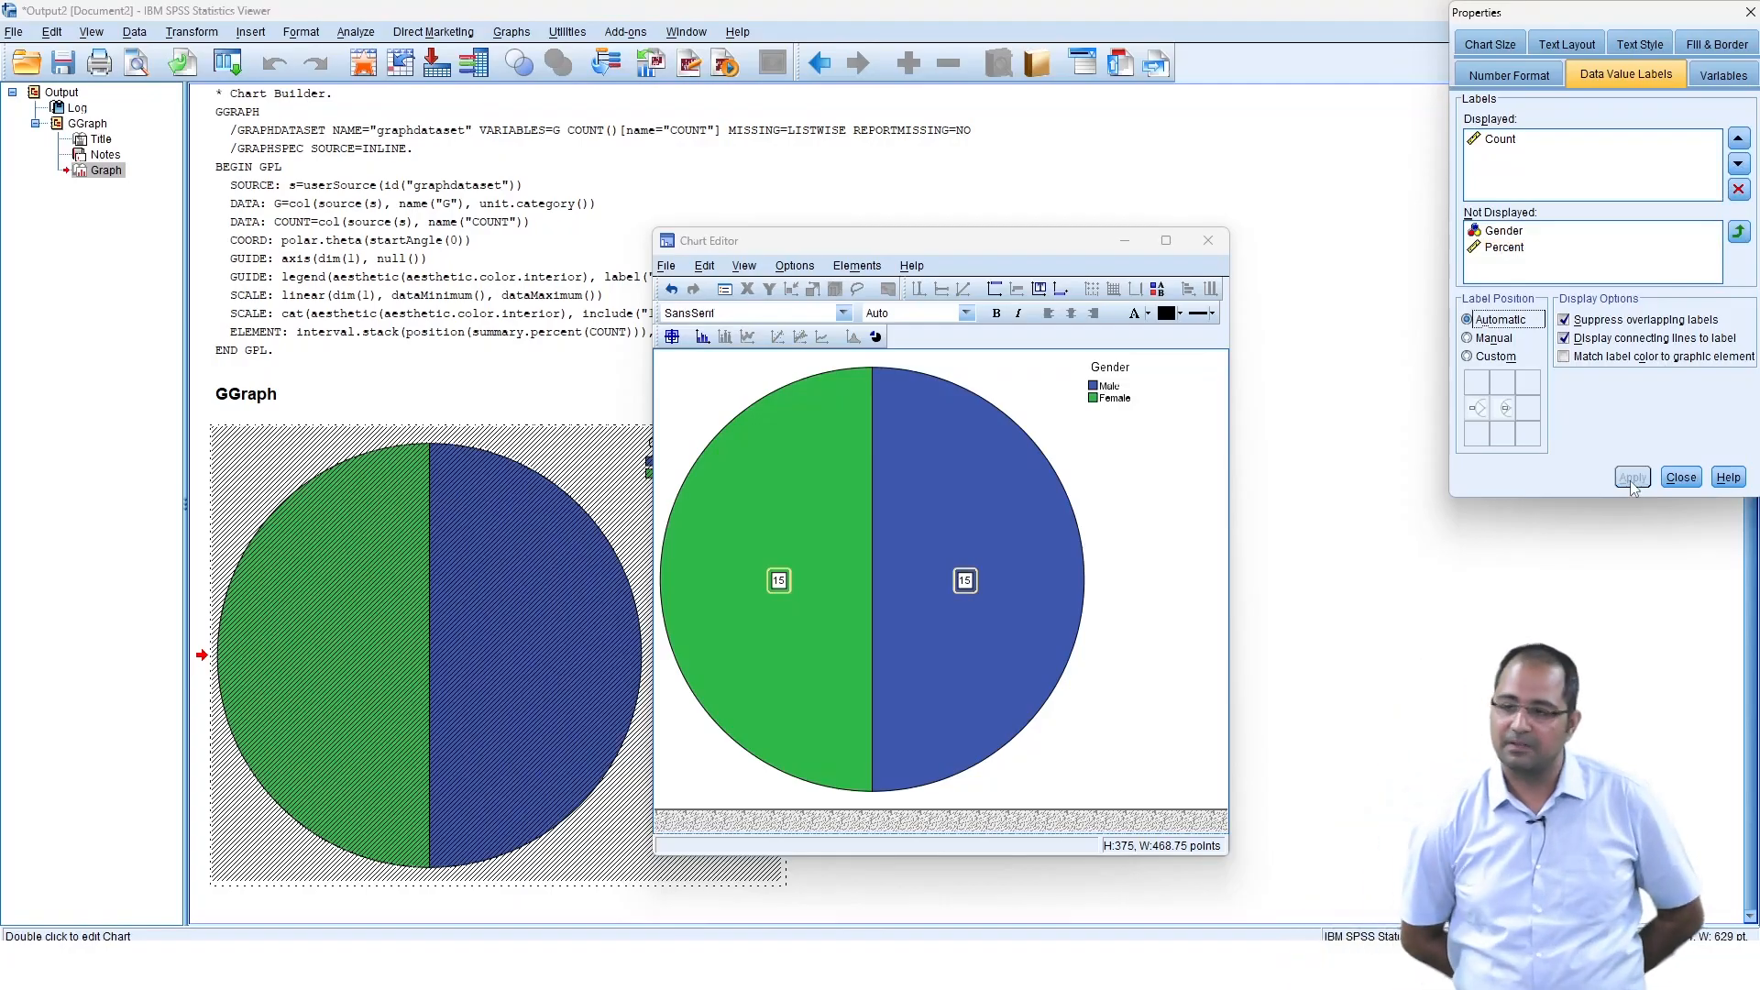
left_click(1513, 248)
left_click(1738, 232)
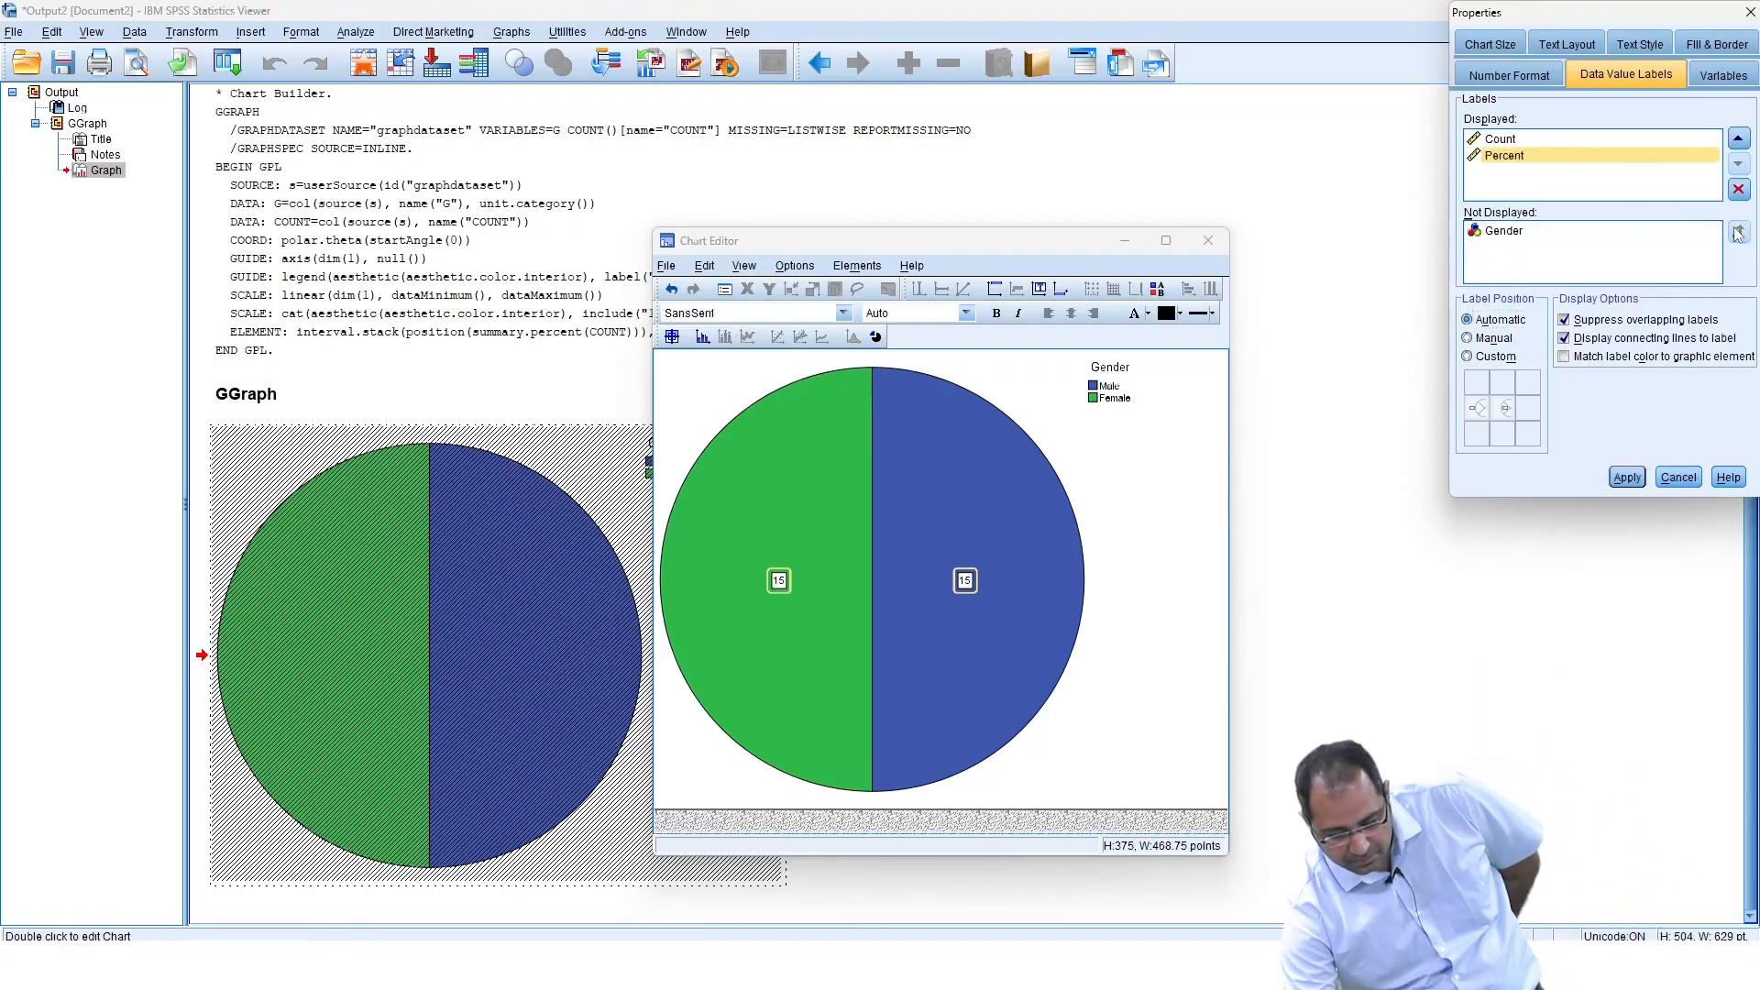
left_click(1626, 476)
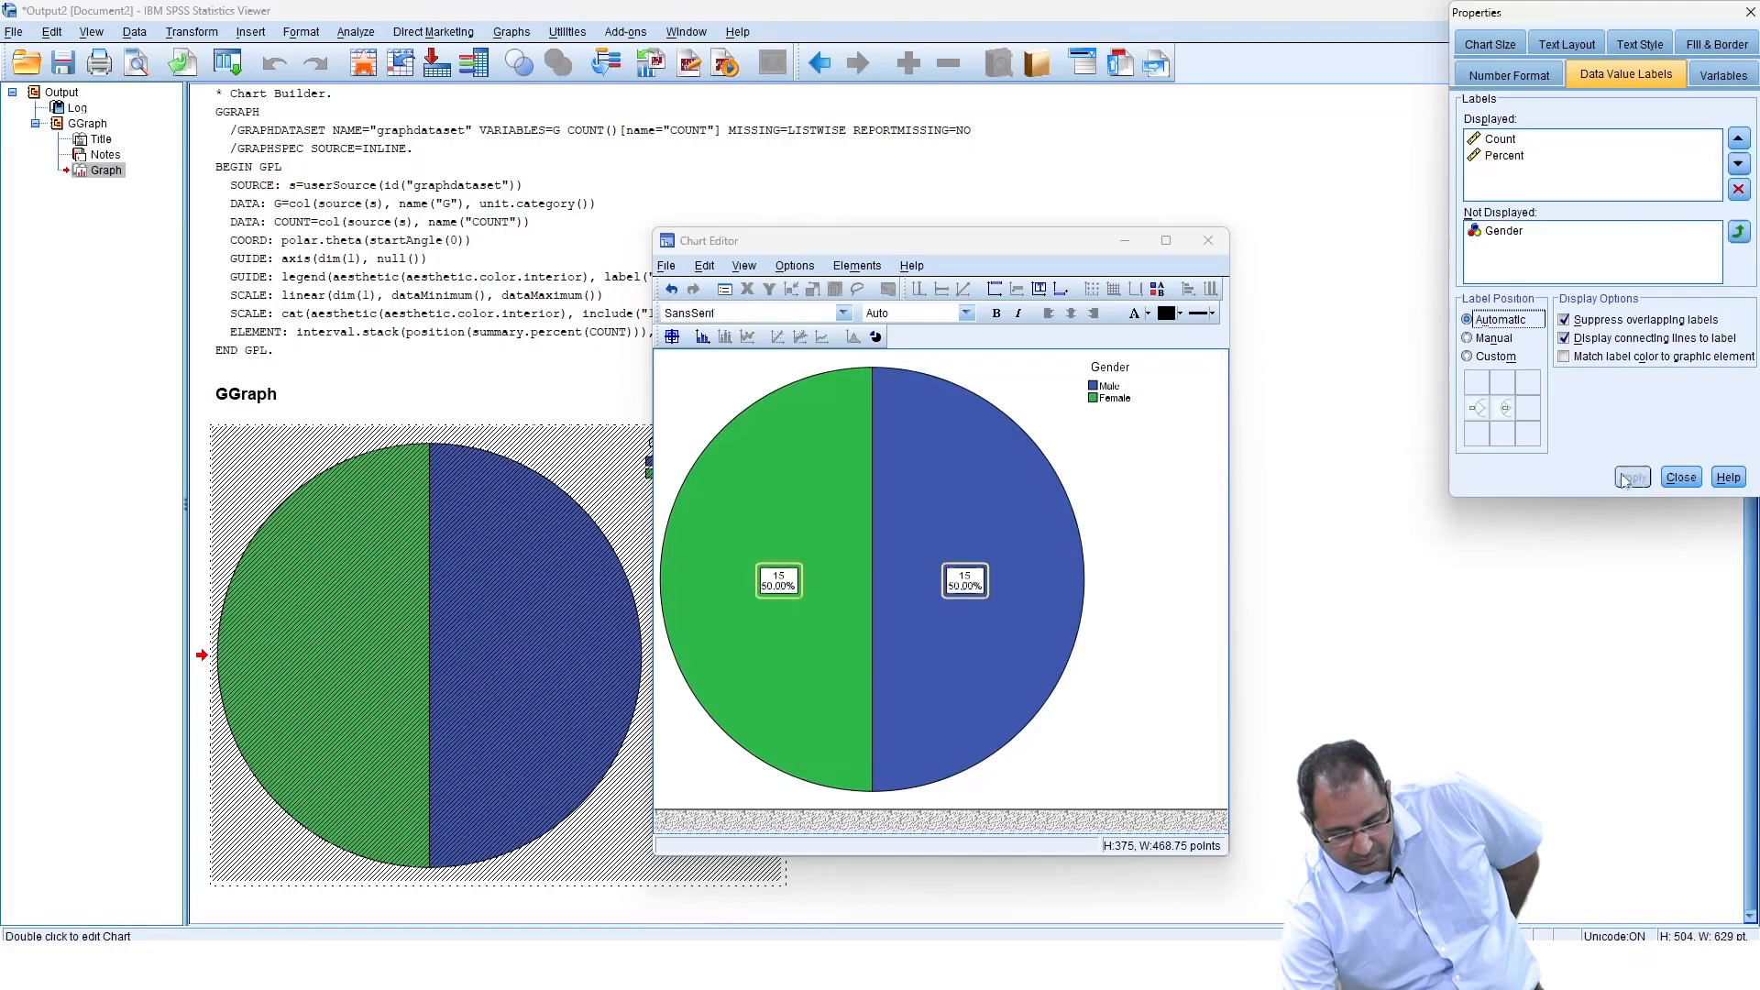
Set a custom label position placing the labels outside the slices, apply, and close the Chart Editor.
left_click(1467, 357)
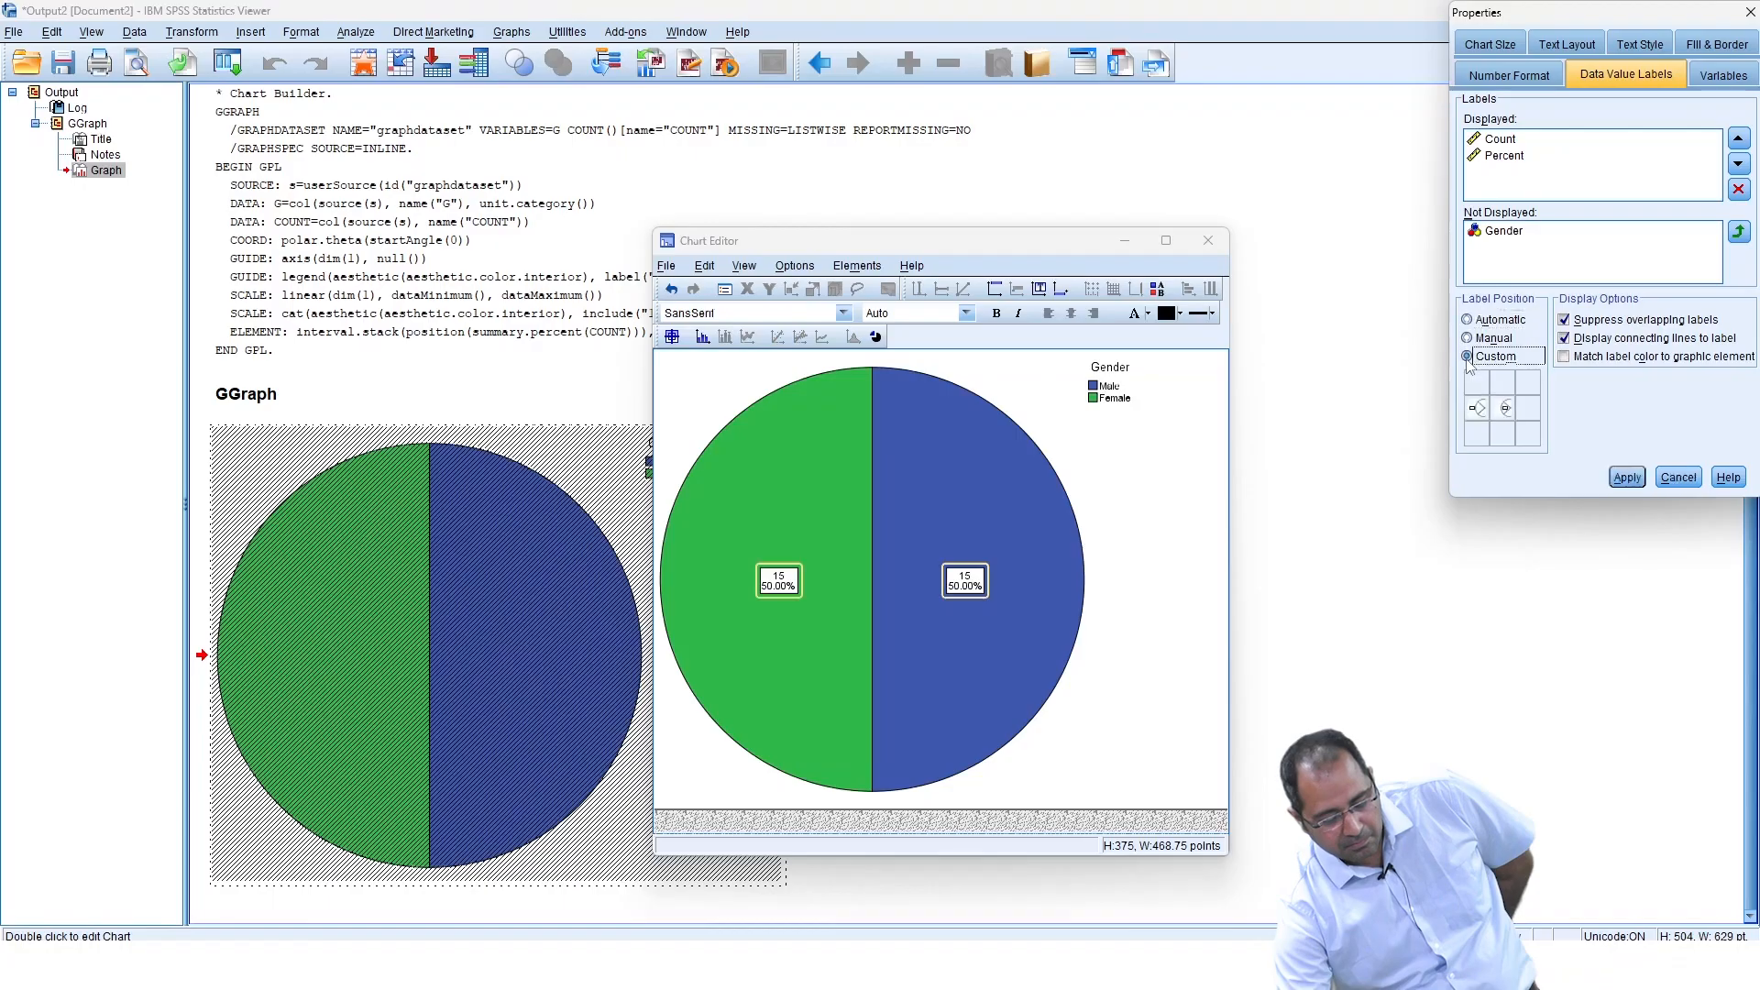
left_click(1480, 410)
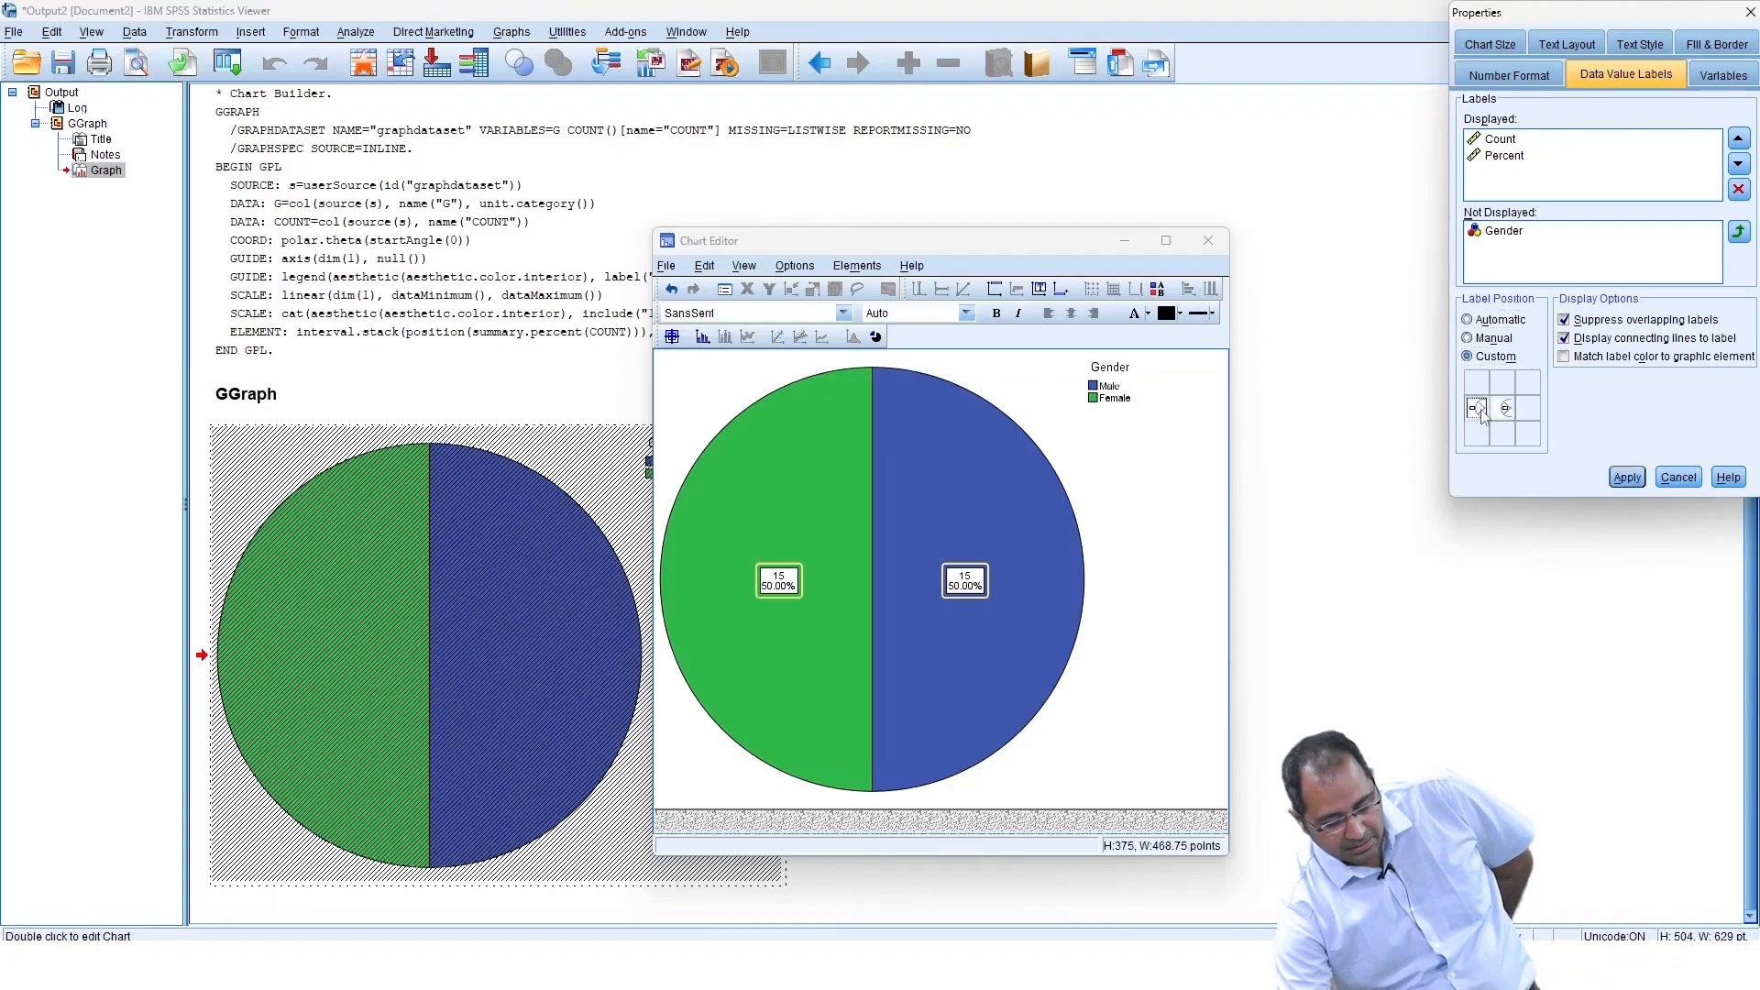
left_click(1636, 478)
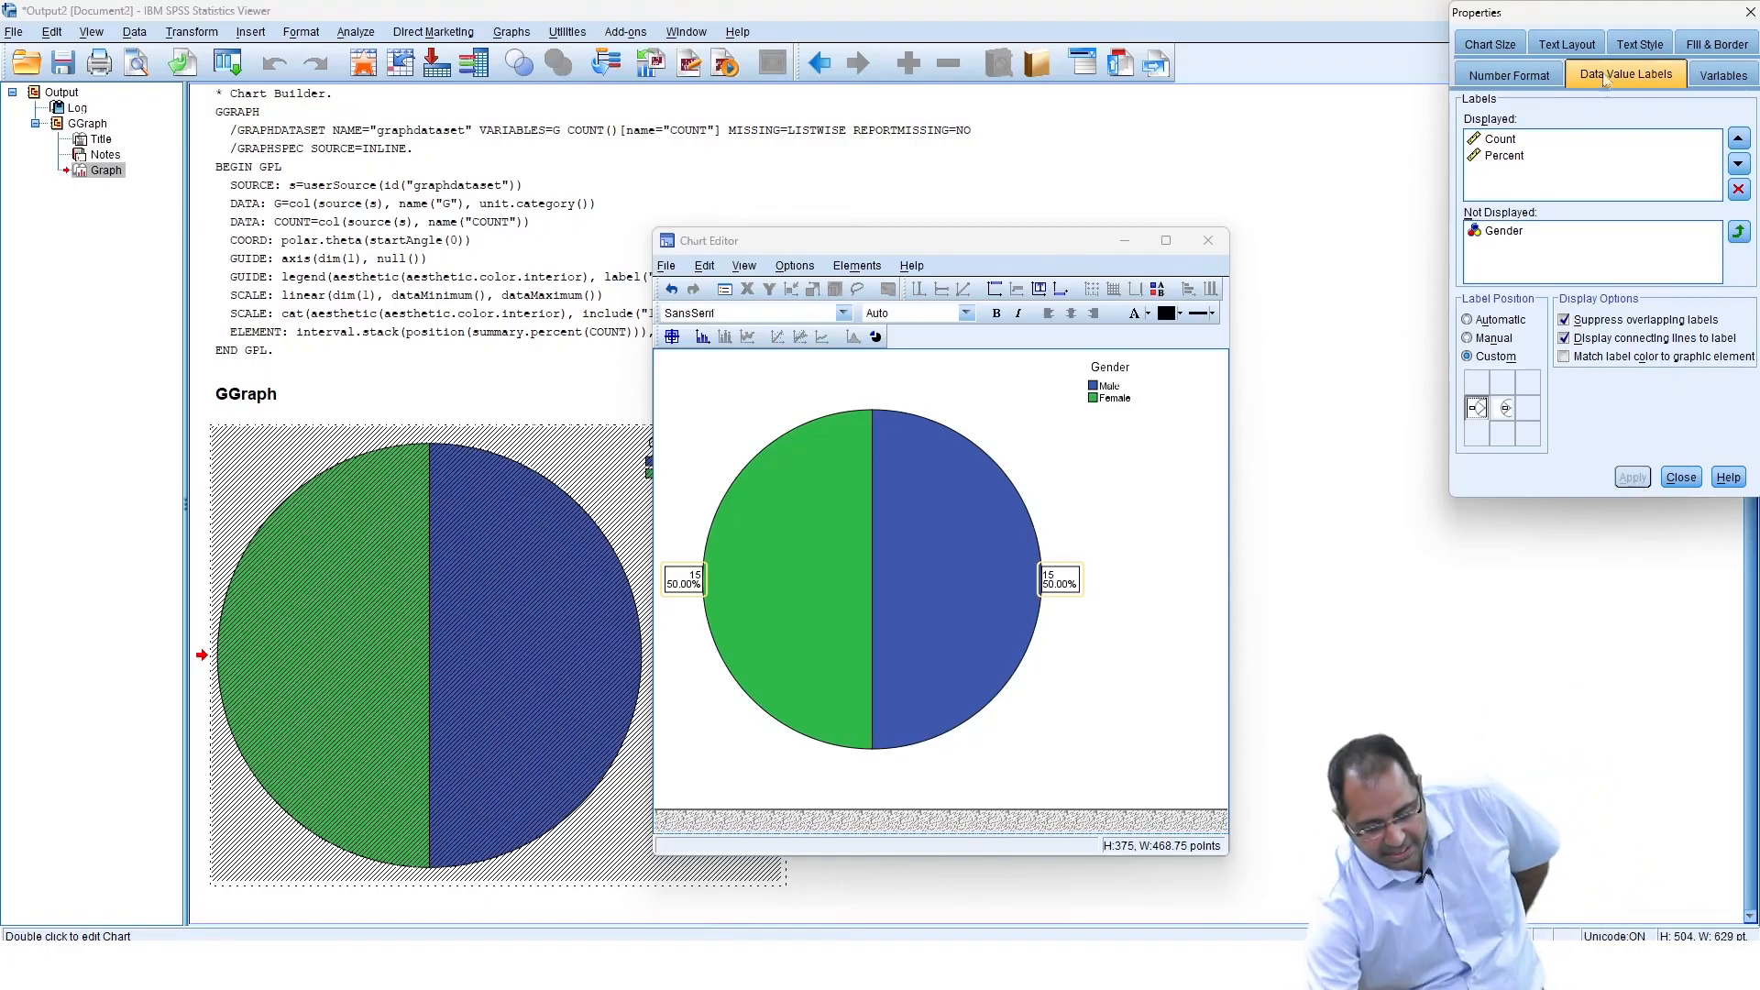
left_click(1208, 240)
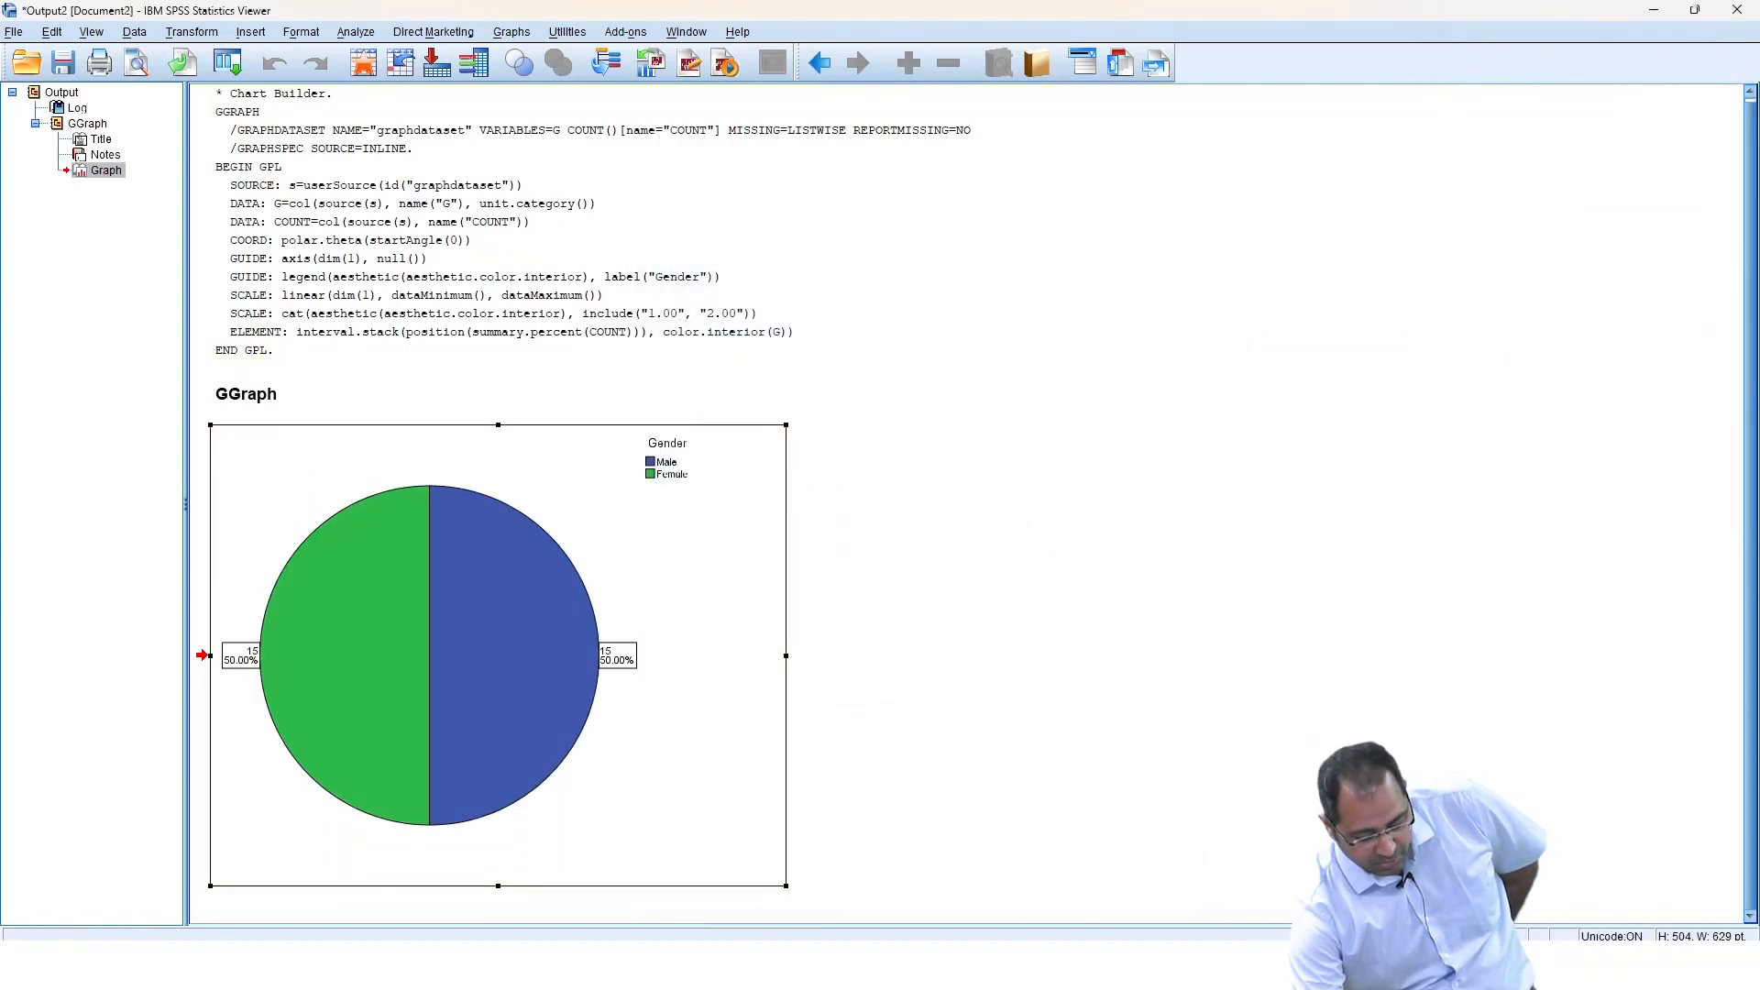
Switch to the data editor, open Chart Builder, and place a pie chart on the canvas.
mouse_move(1233, 932)
left_click(1070, 875)
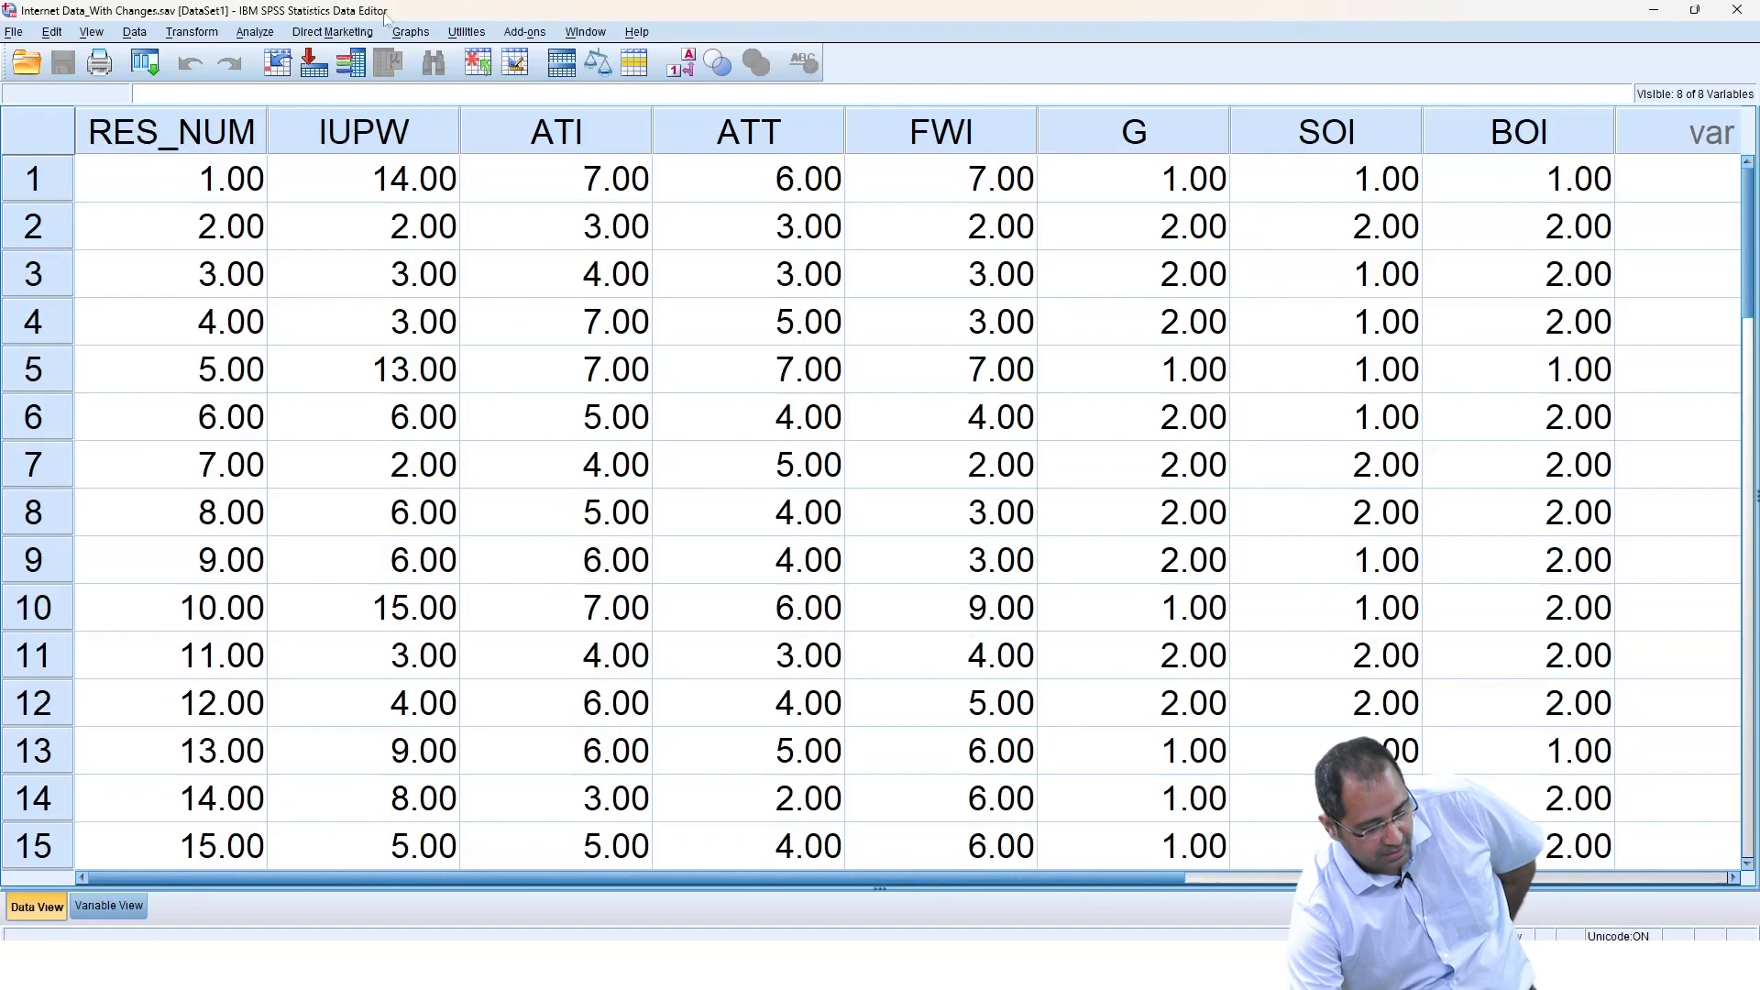
left_click(254, 33)
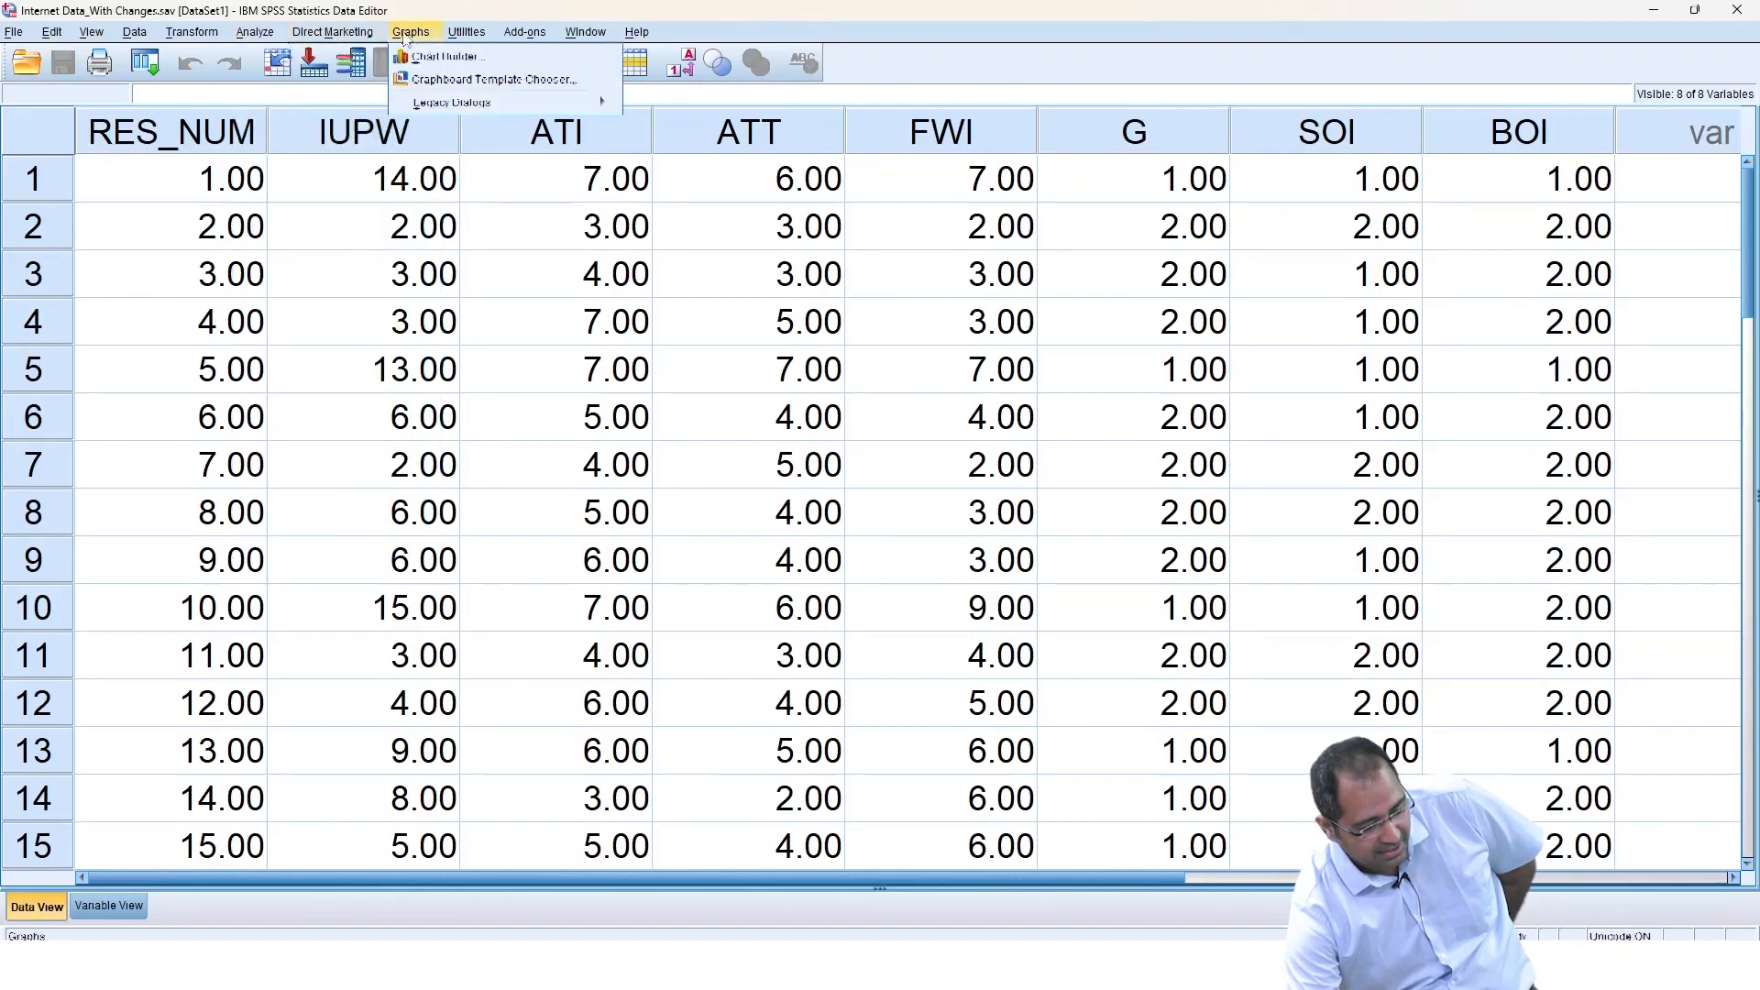
left_click(417, 56)
left_click(835, 568)
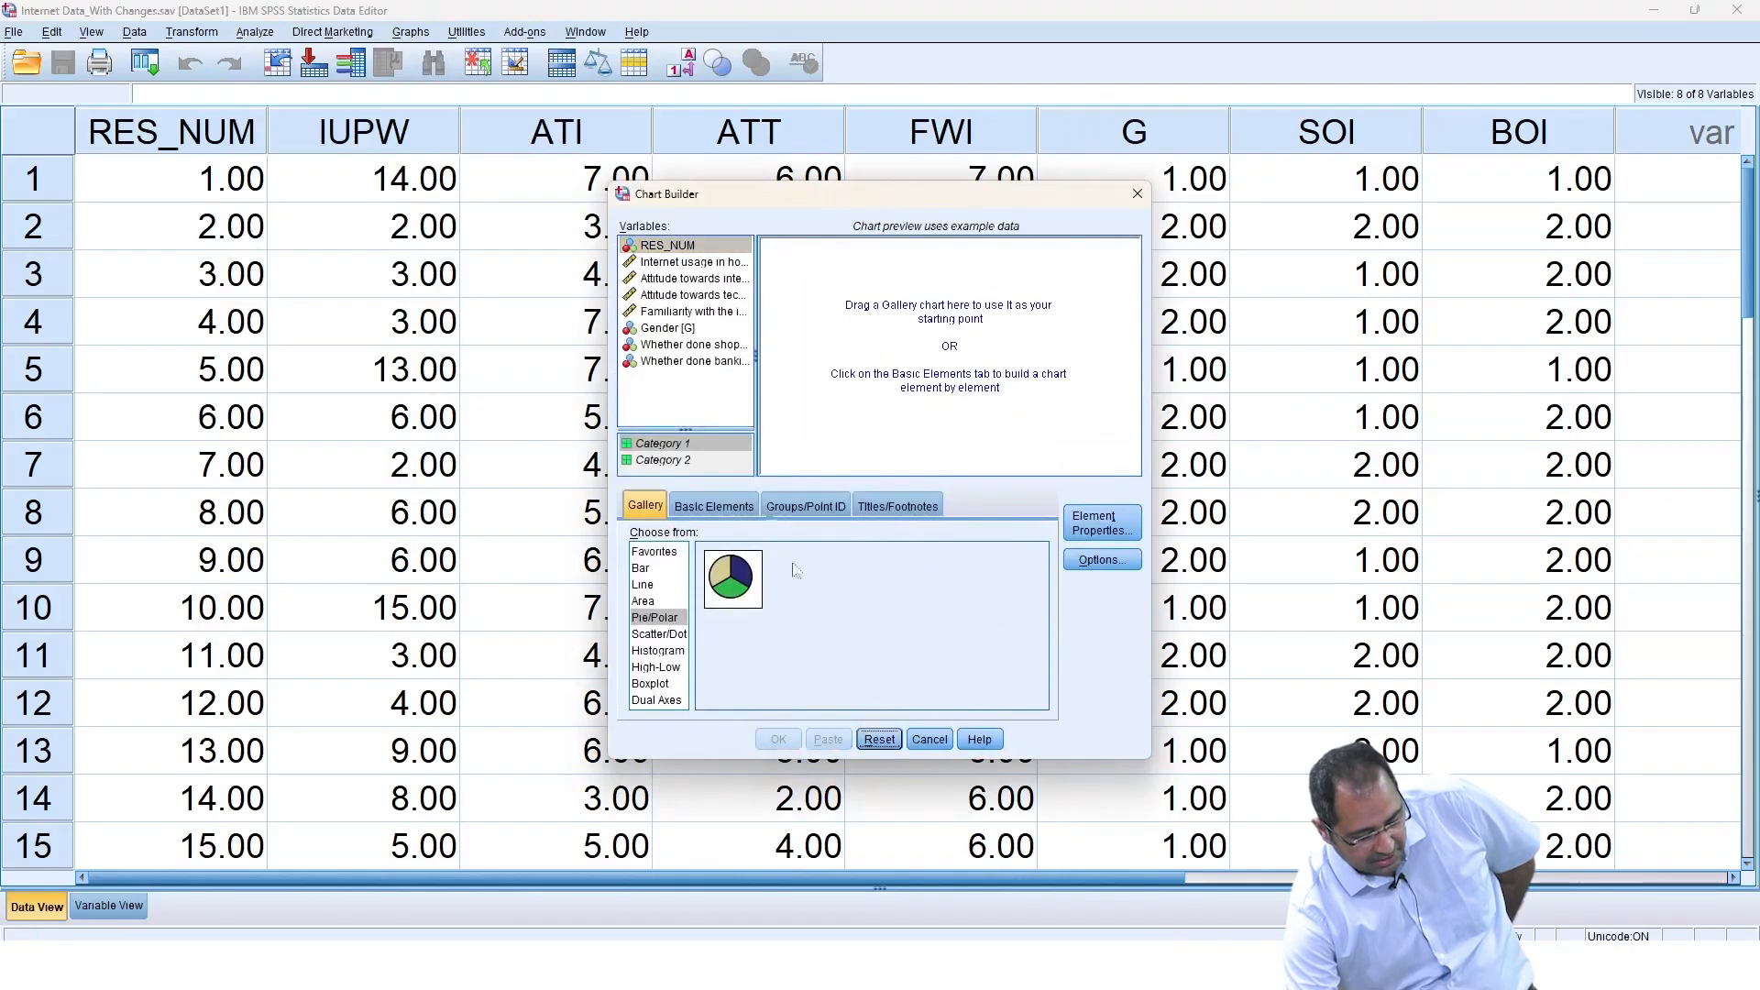
left_click_drag(715, 554, 864, 411)
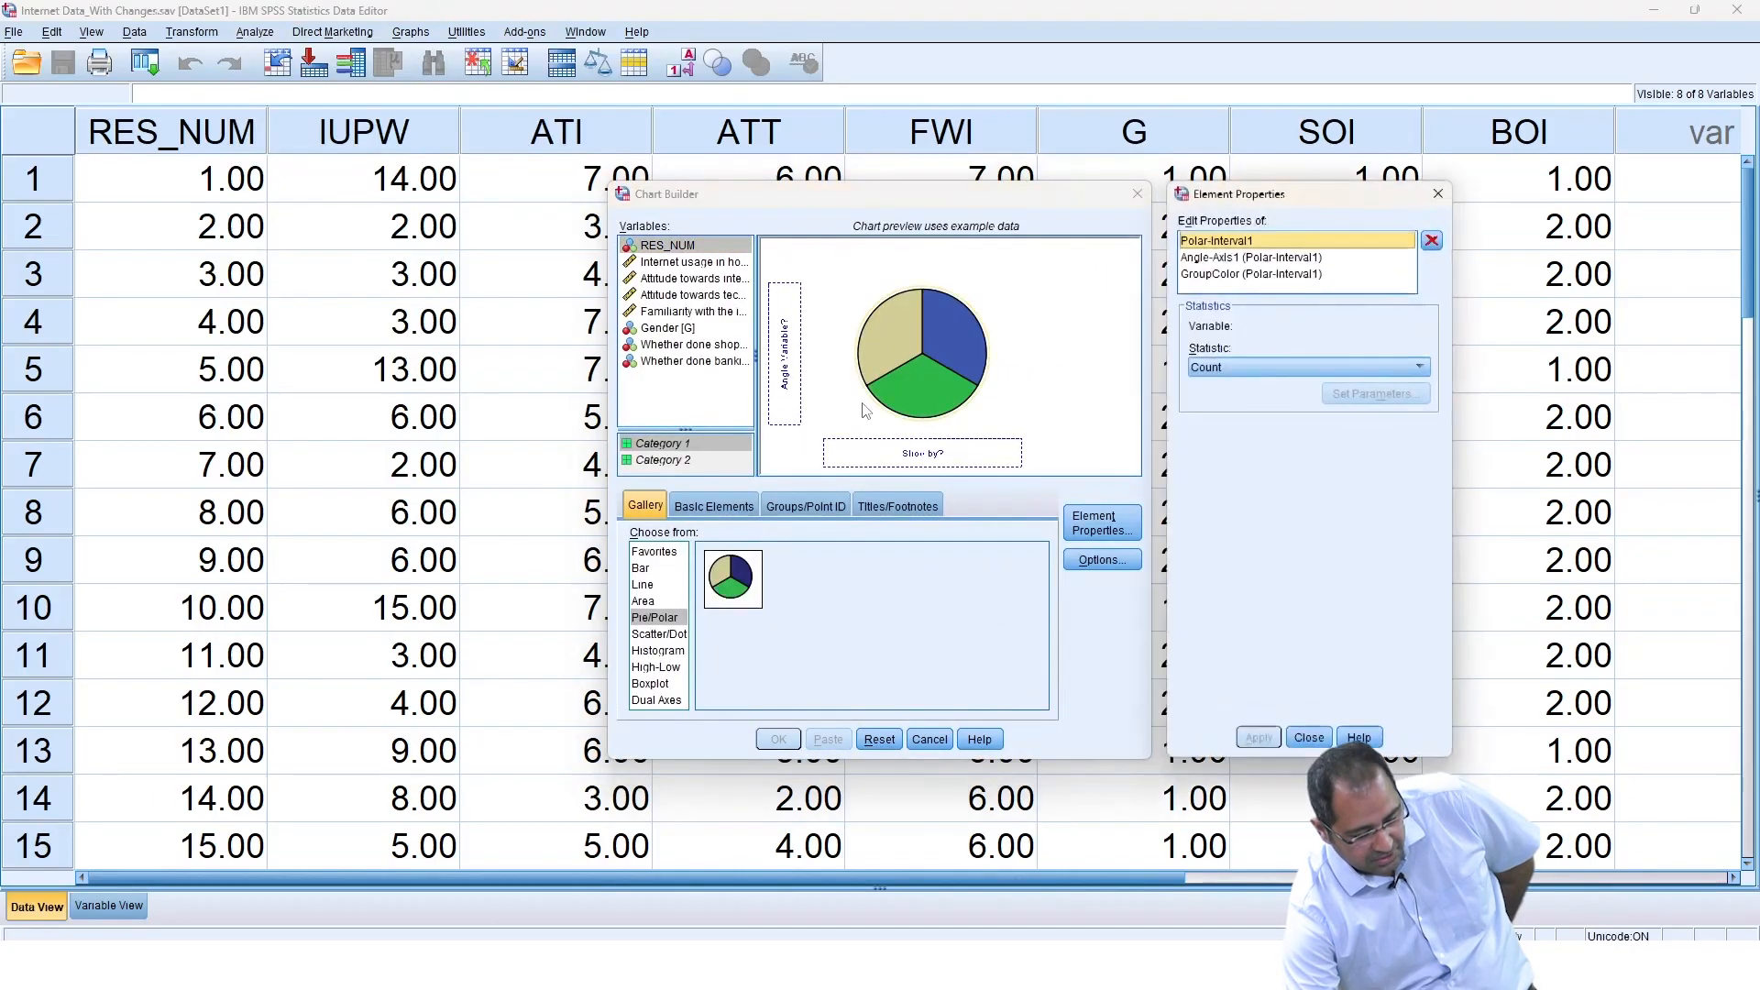
left_click(1437, 194)
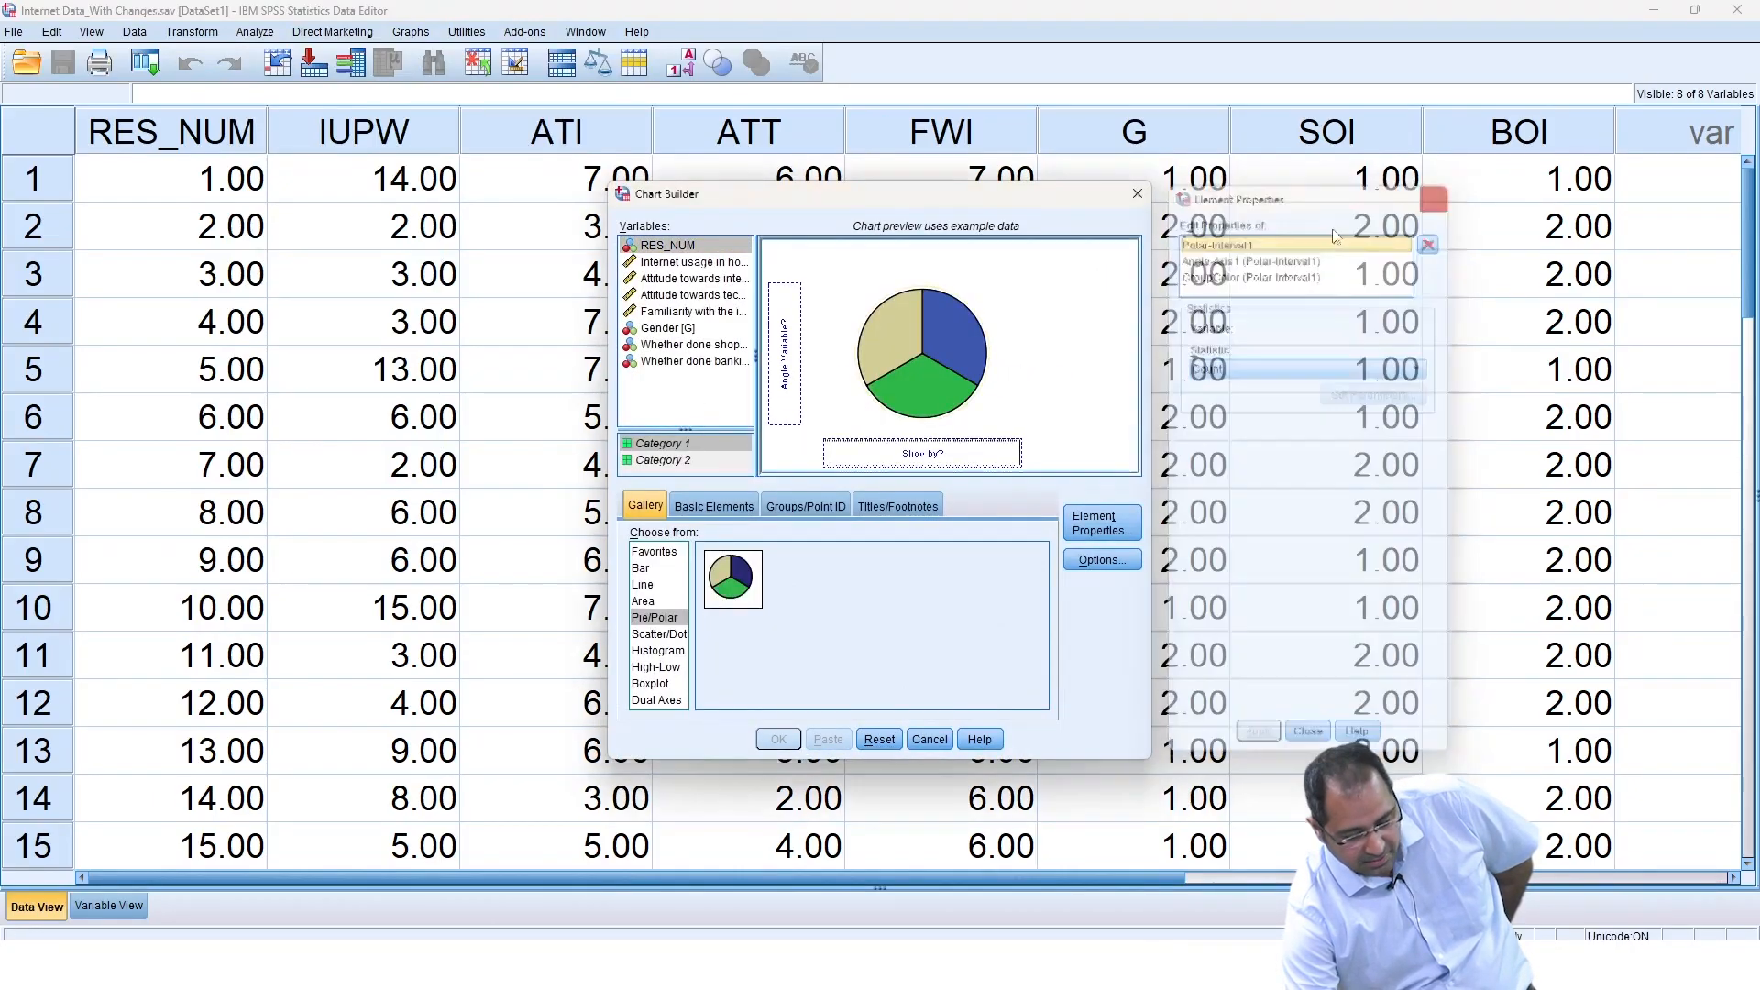
Slice the pie by 'Whether done shopping on internet' and generate the chart.
left_click(674, 344)
left_click_drag(674, 351, 855, 459)
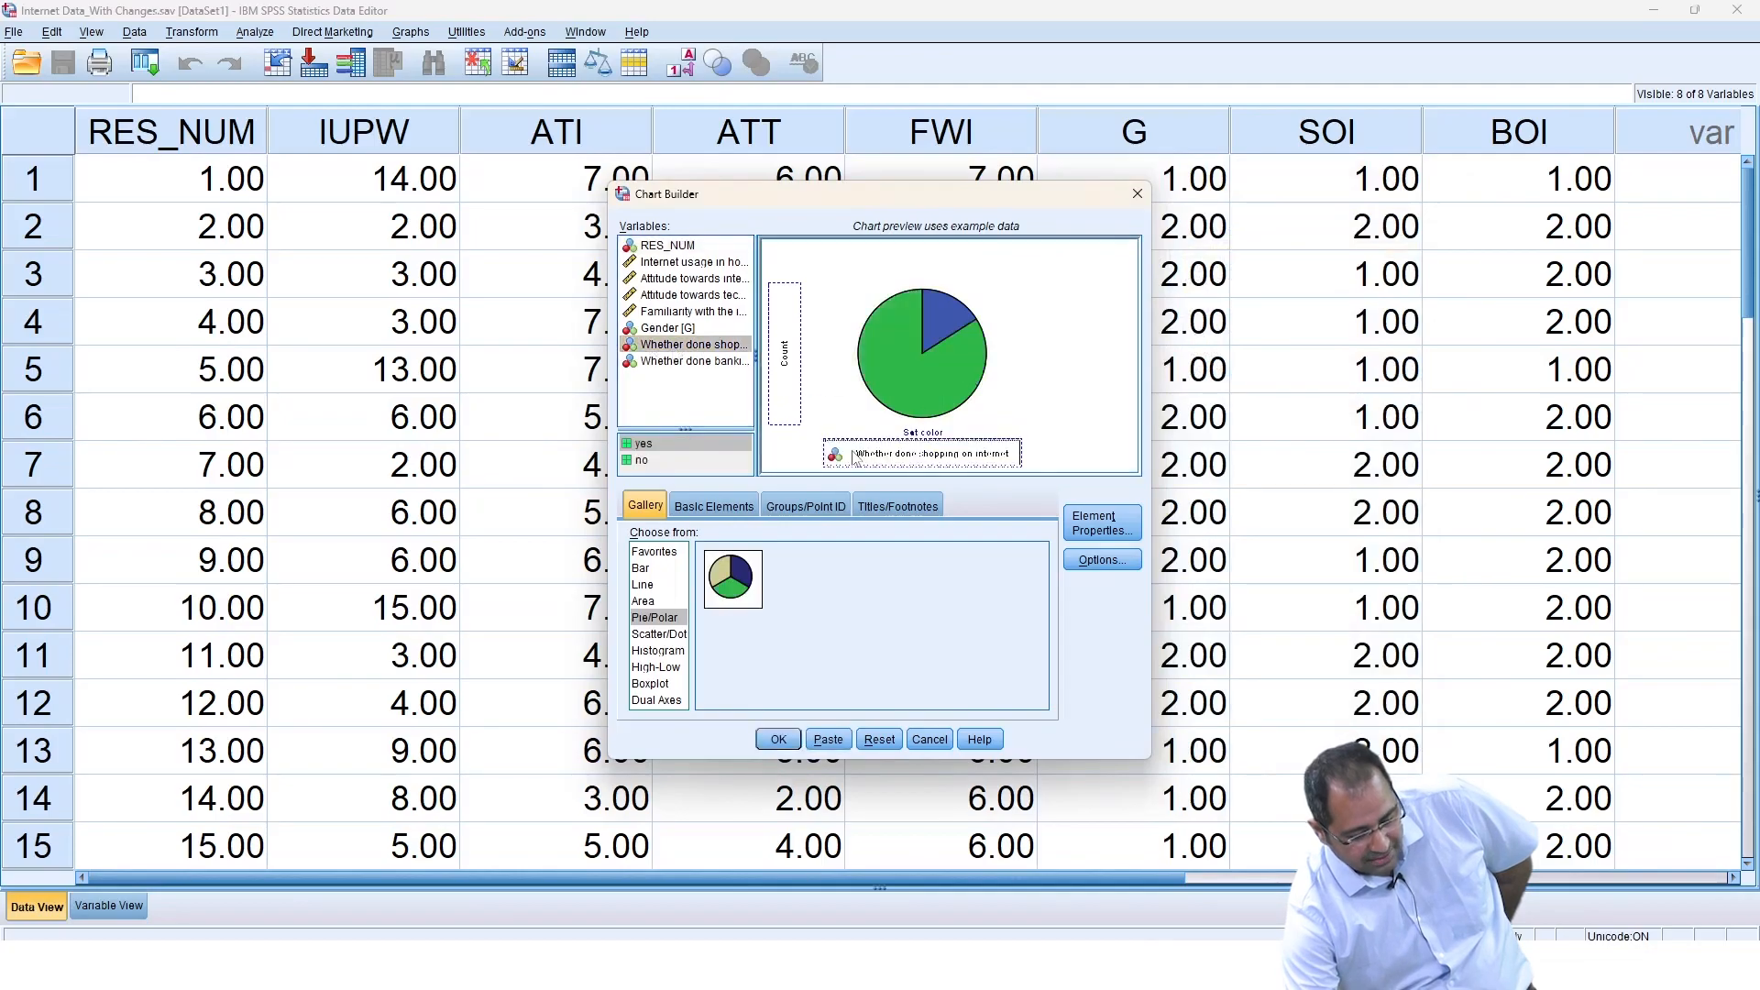
left_click(778, 739)
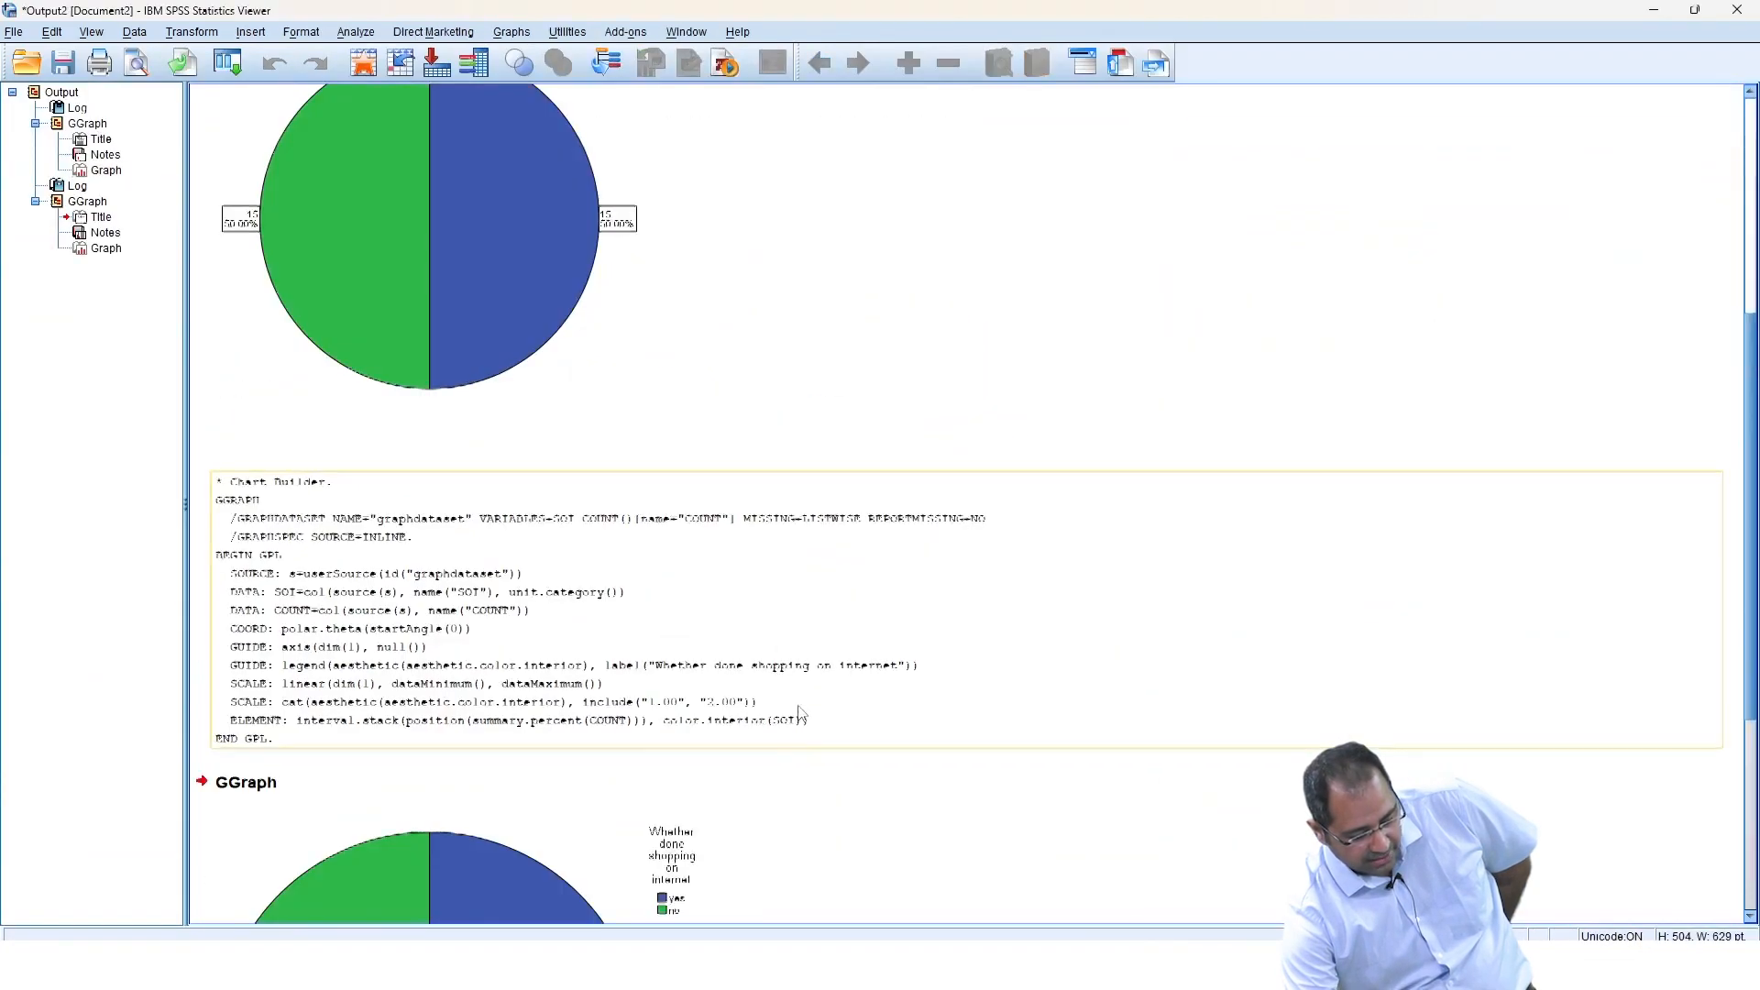
Open the shopping pie chart in the Chart Editor and label its slices with percentages and counts.
double_click(483, 645)
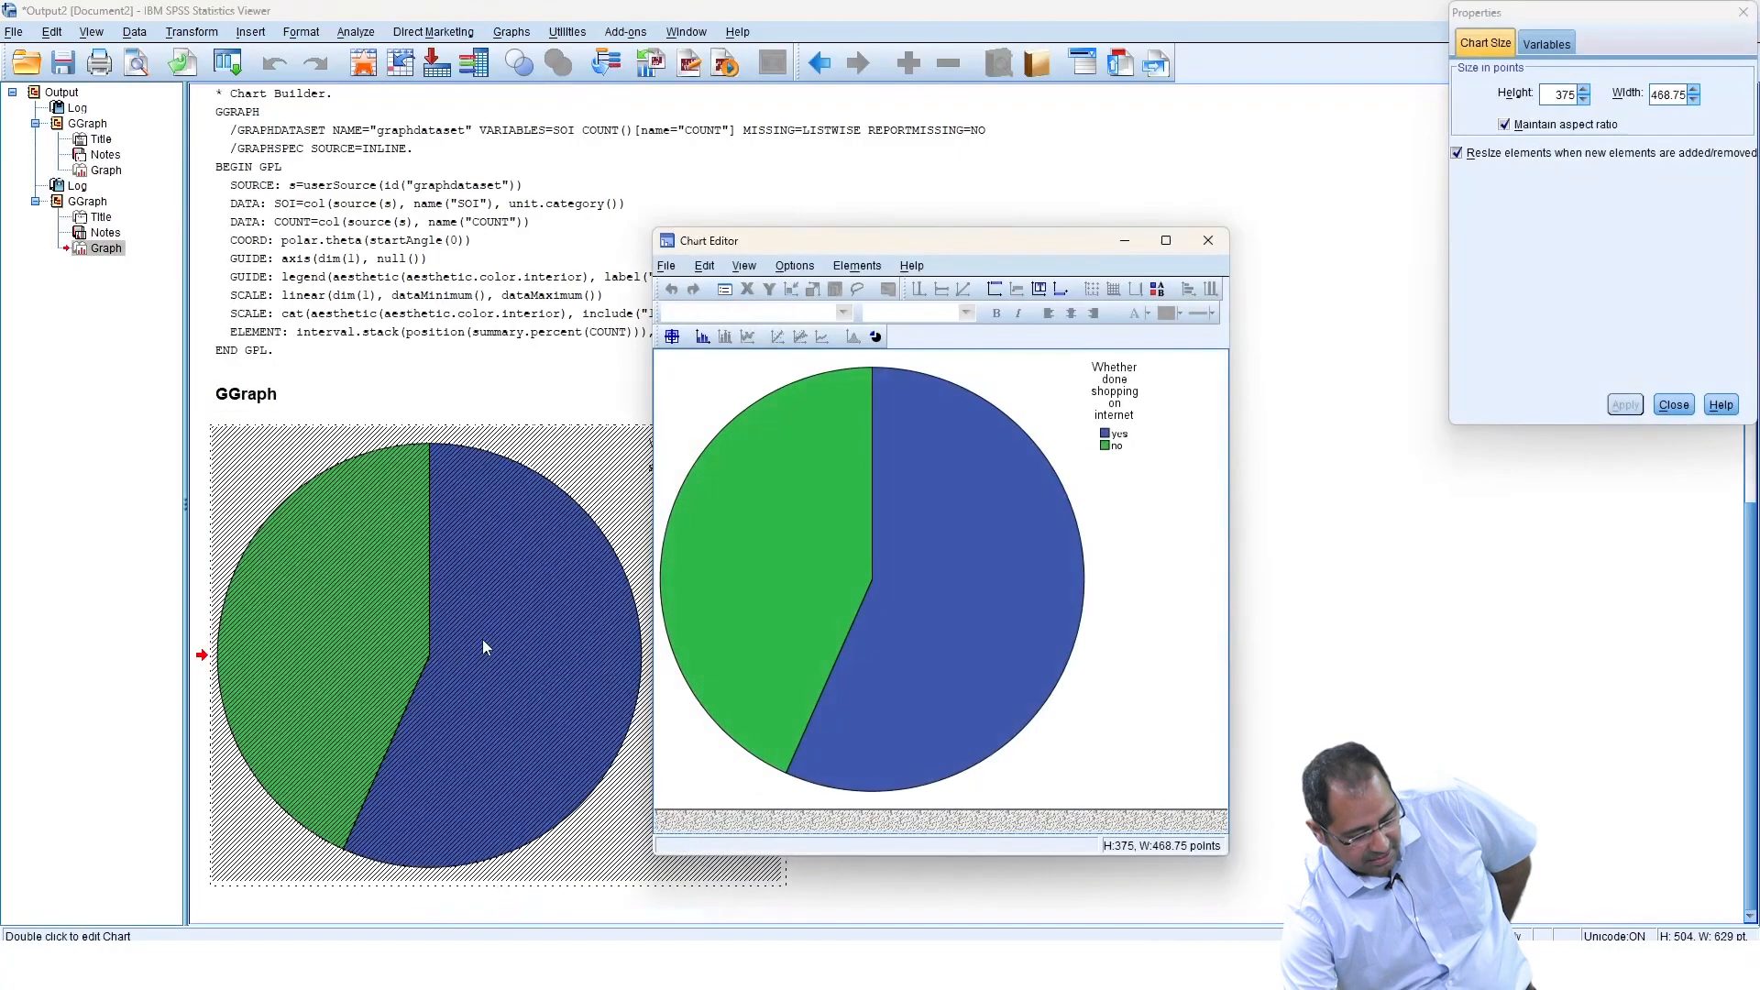
left_click(672, 337)
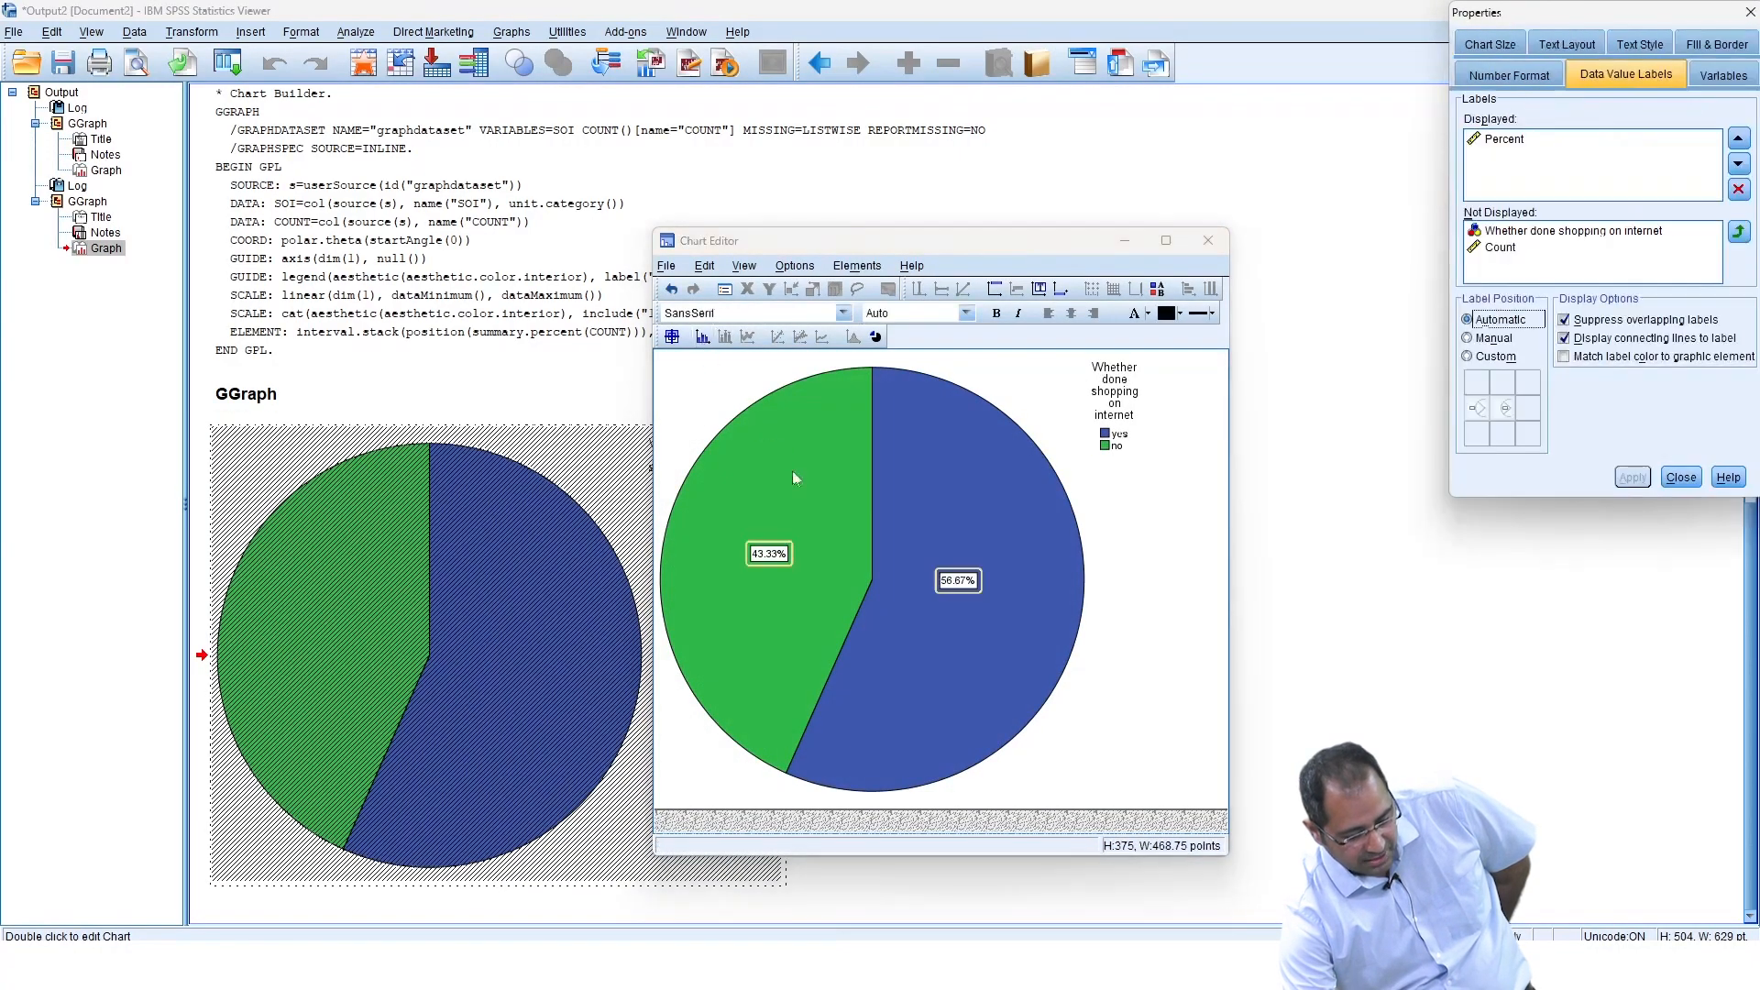
left_click(1516, 253)
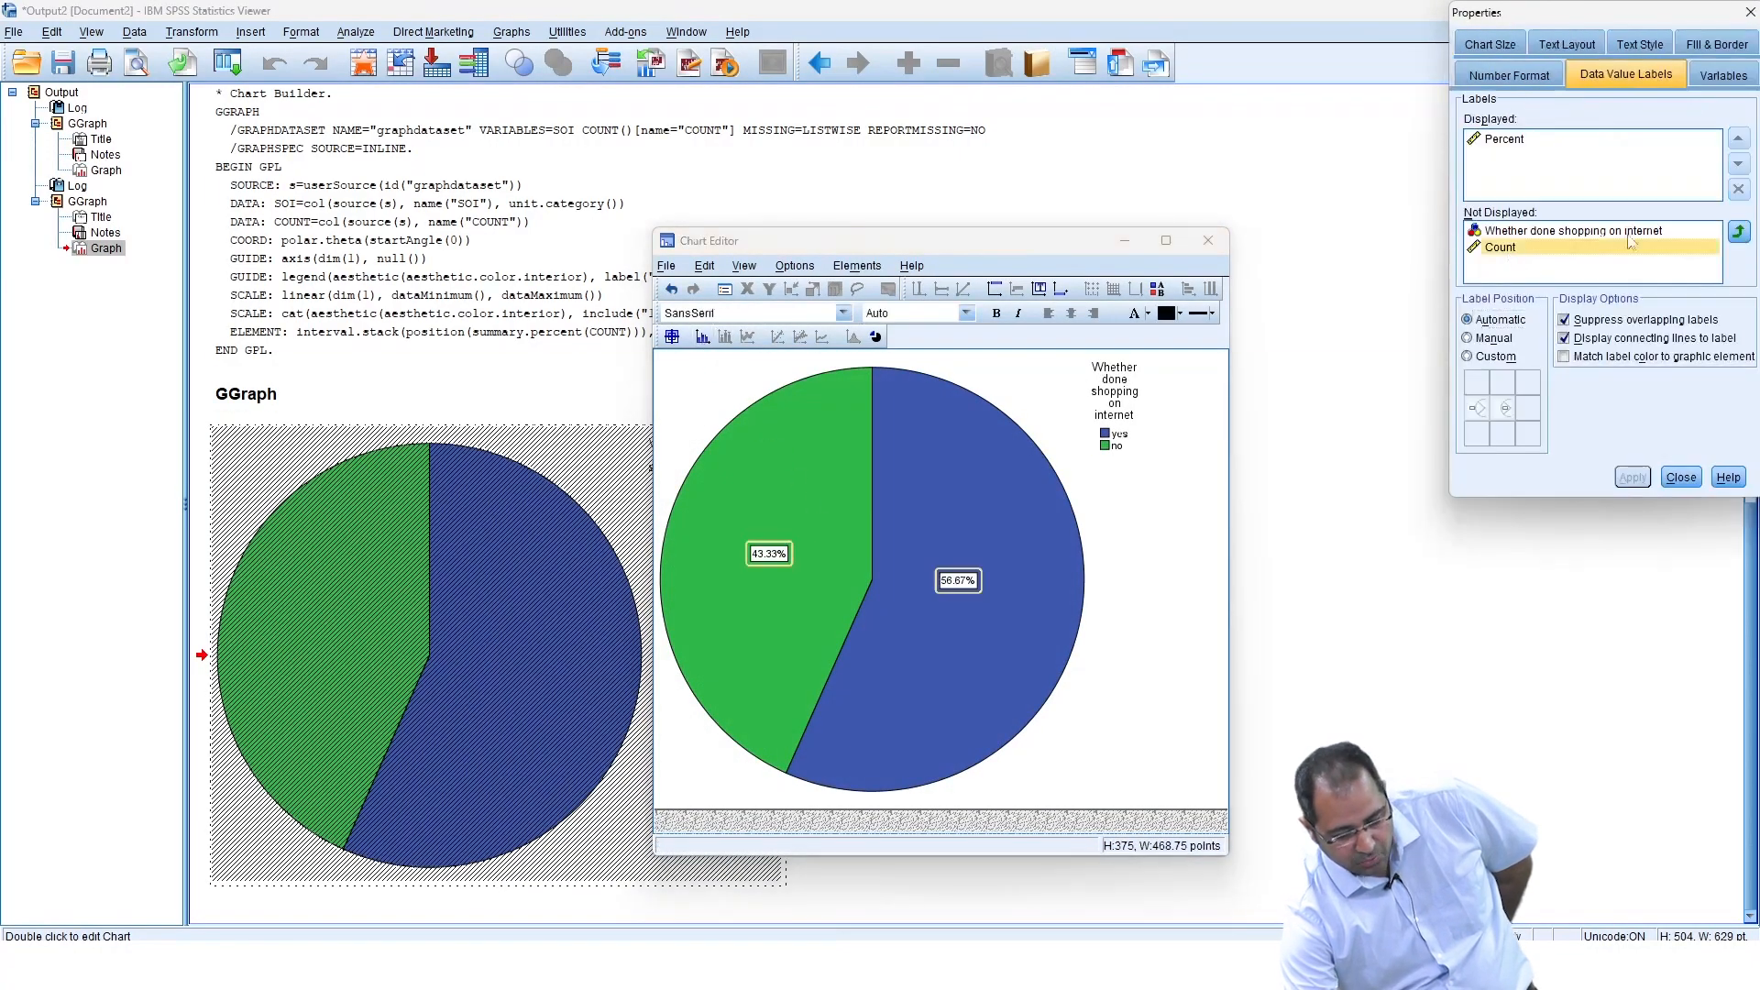
left_click(1739, 232)
left_click(1626, 477)
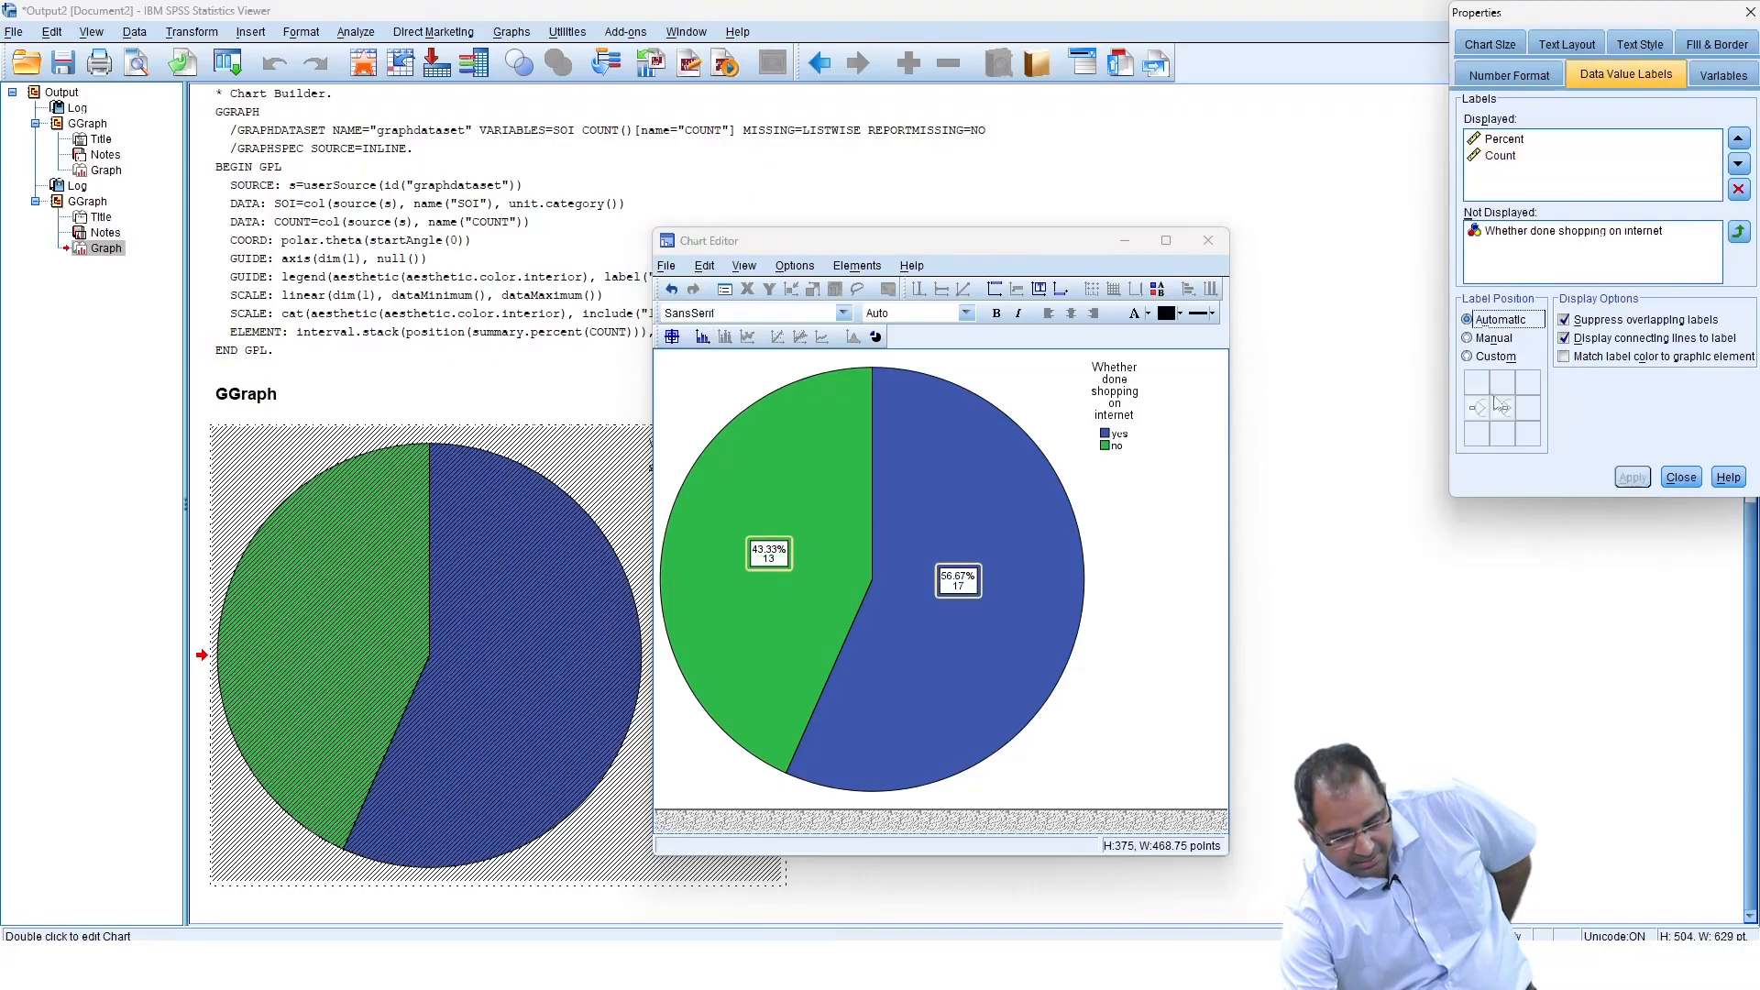
Place the shopping chart's labels outside the slices with a custom position, apply, and close the editor.
left_click(1467, 356)
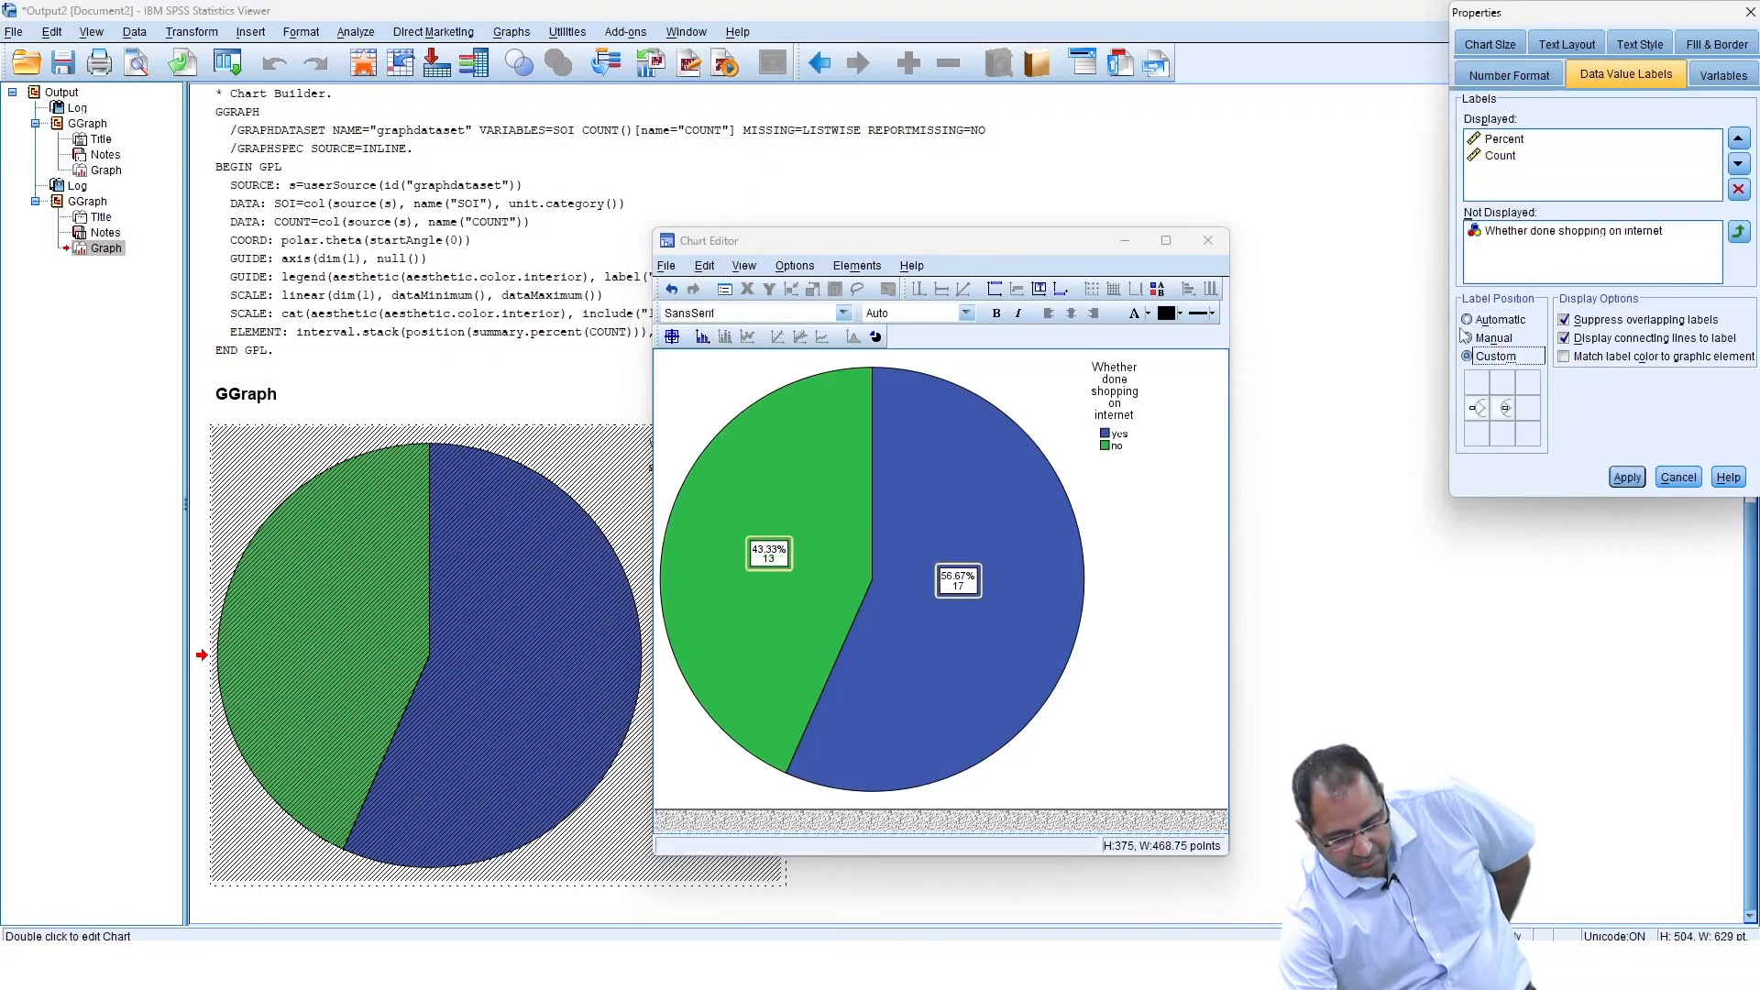
left_click(1477, 407)
left_click(1629, 479)
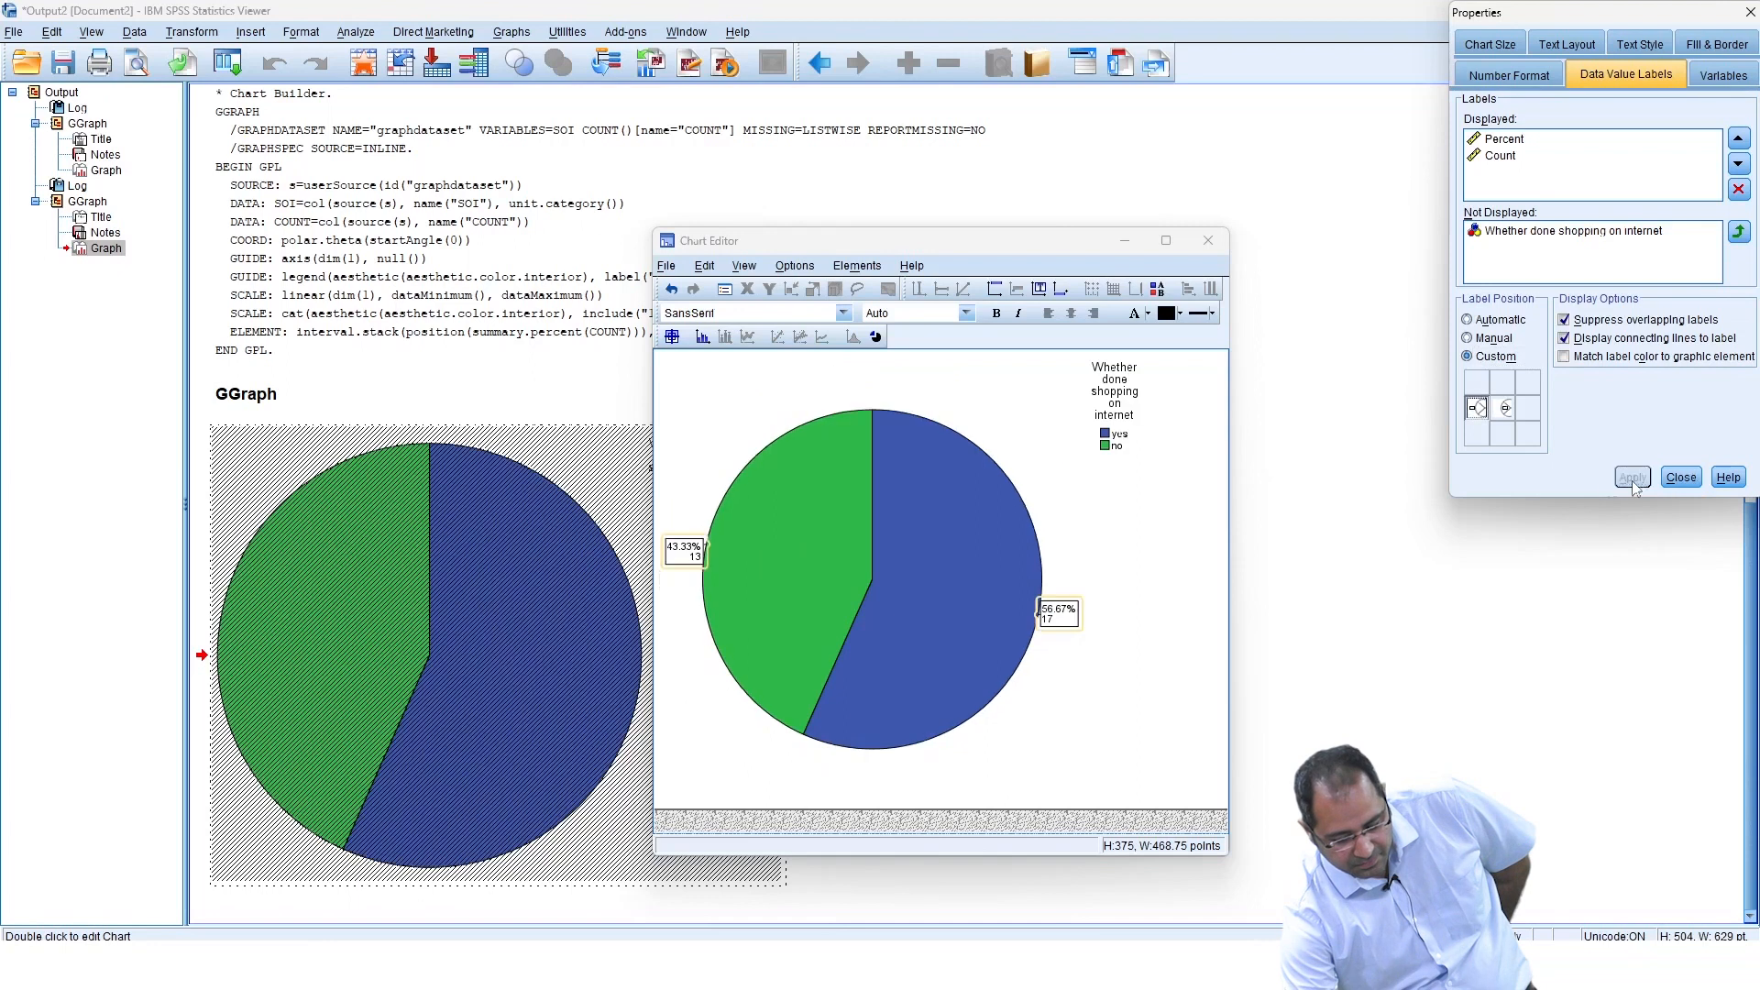
left_click(1681, 478)
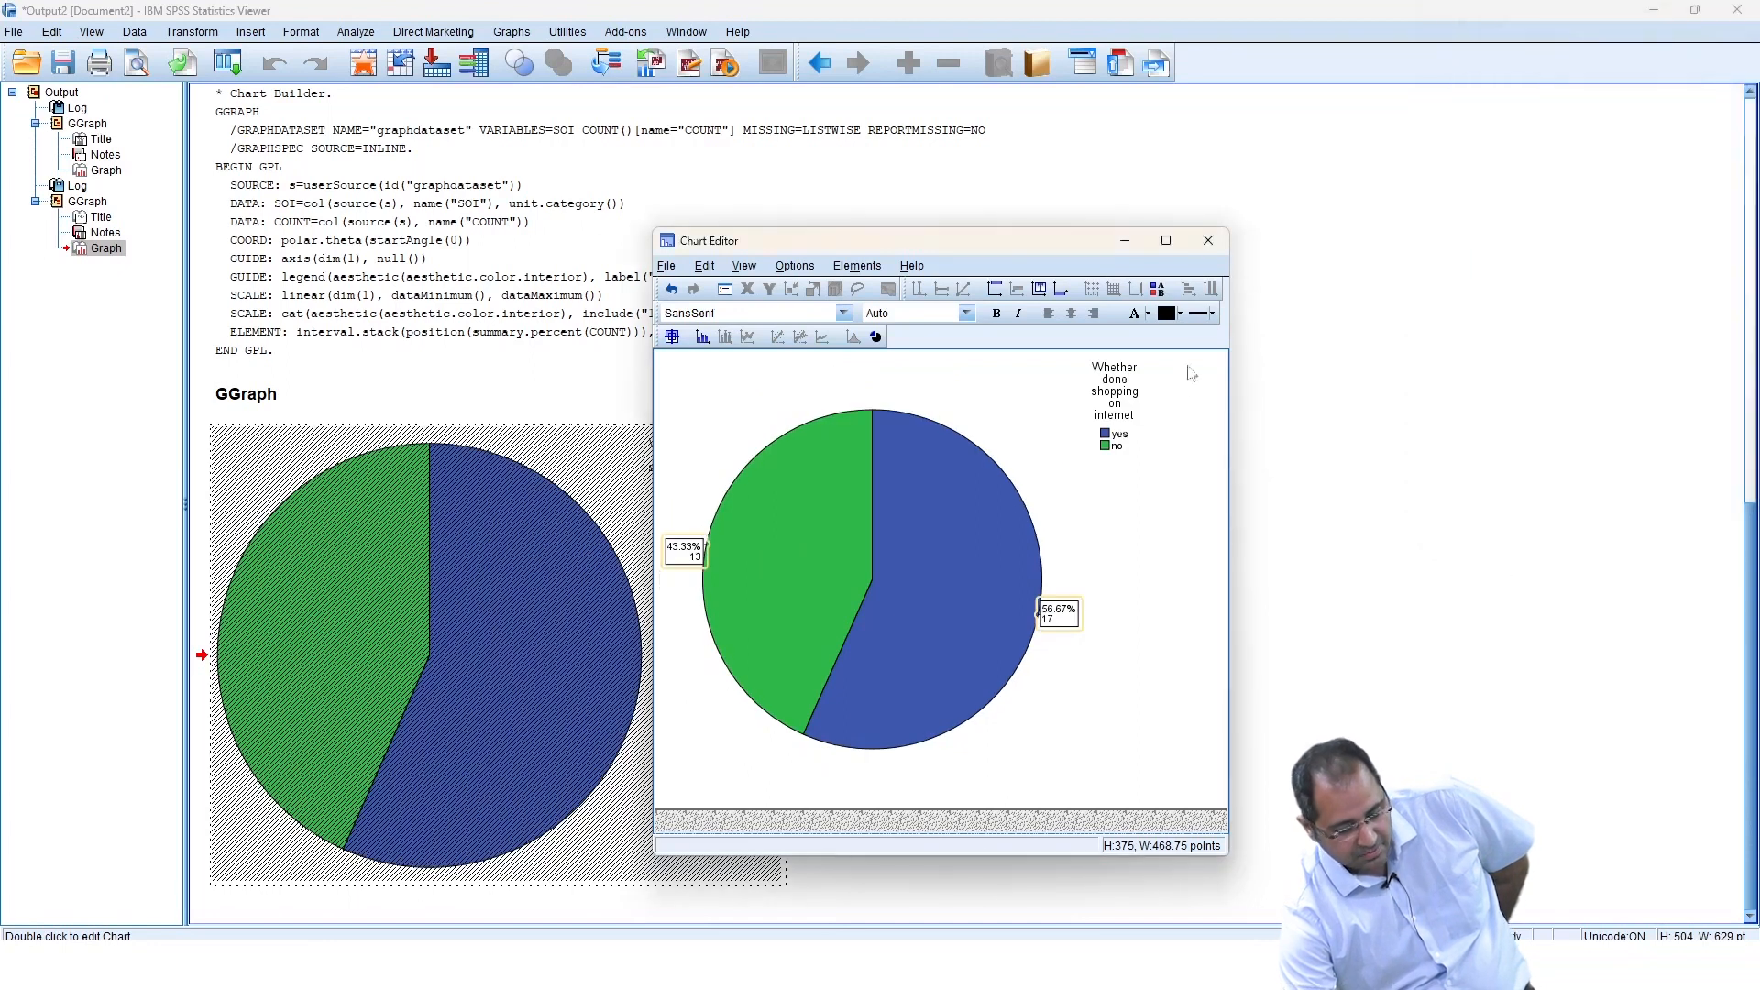
left_click(1208, 240)
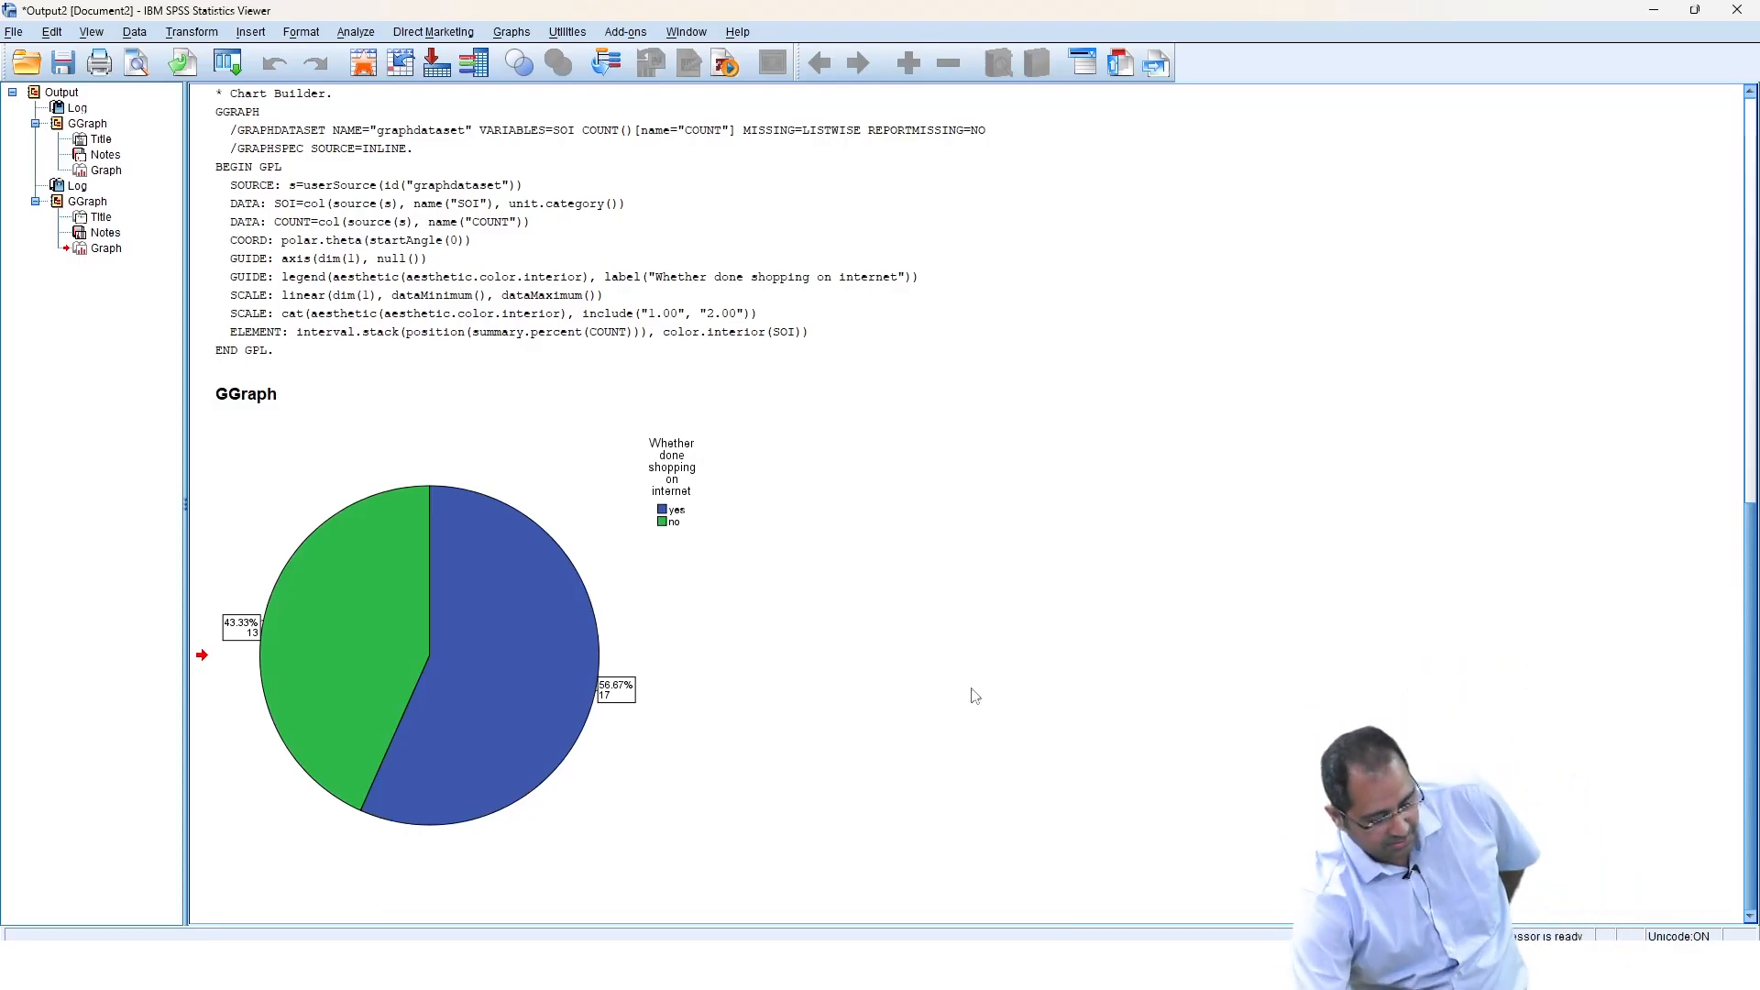
scroll(554, 543, "up", 9)
scroll(555, 543, "down", 3)
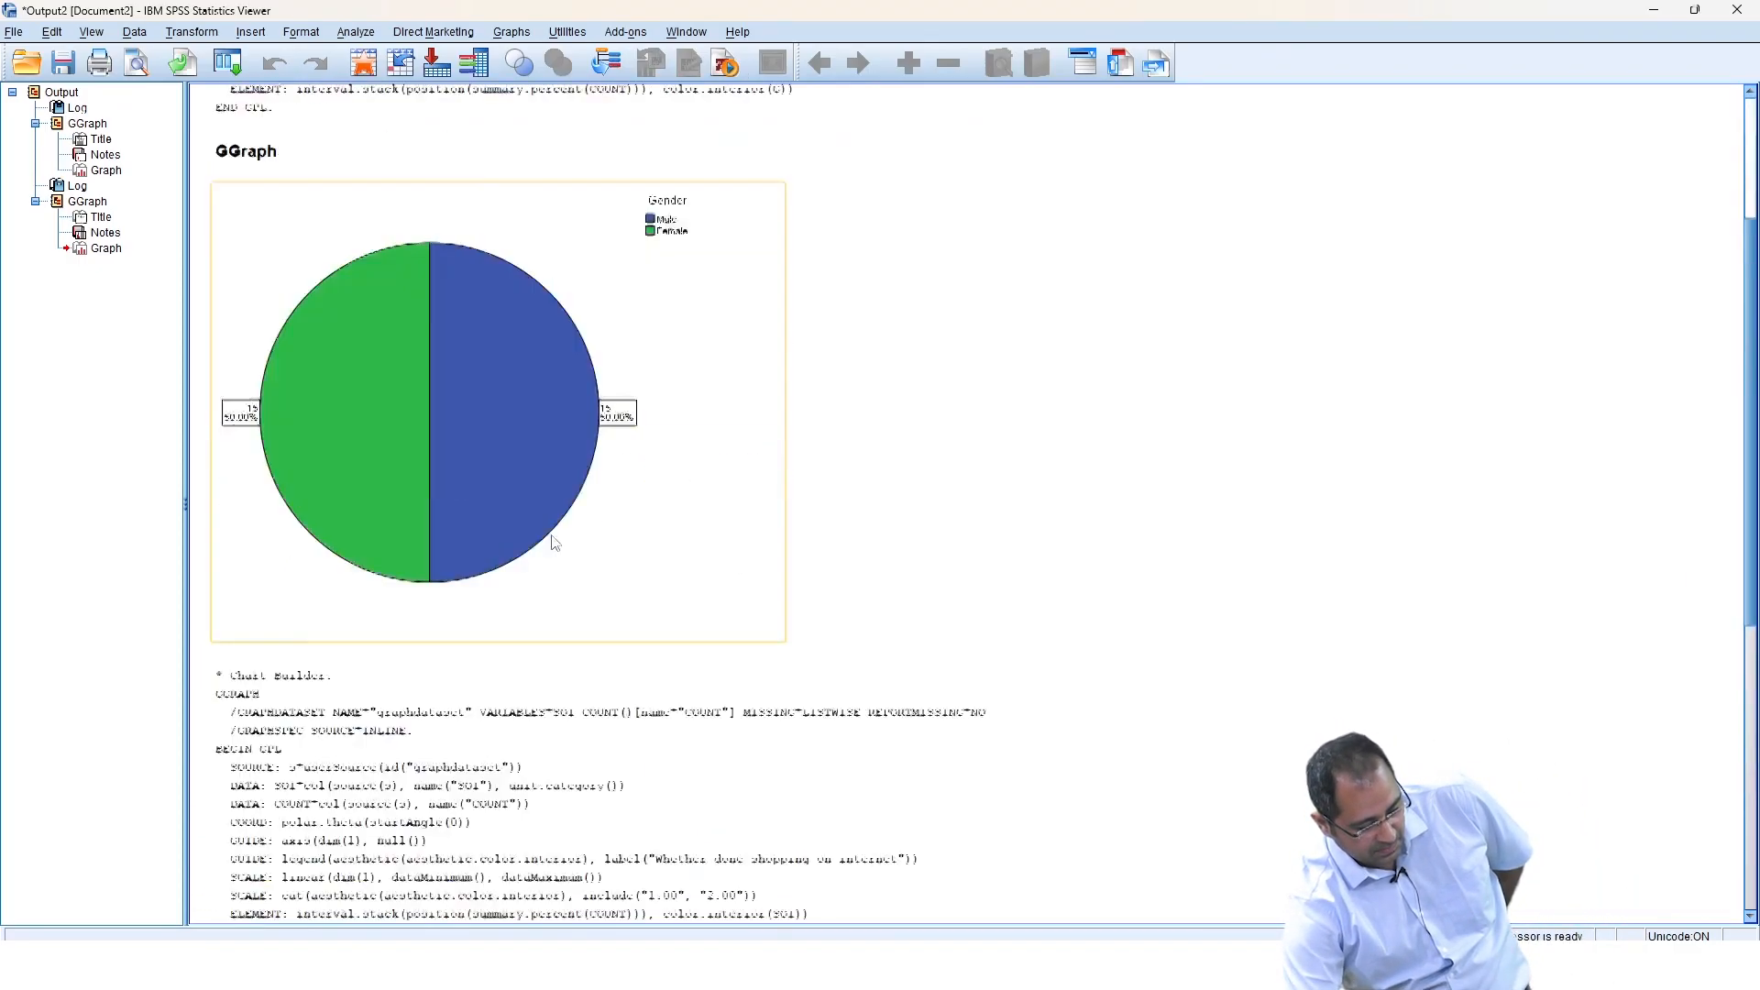
scroll(555, 543, "down", 10)
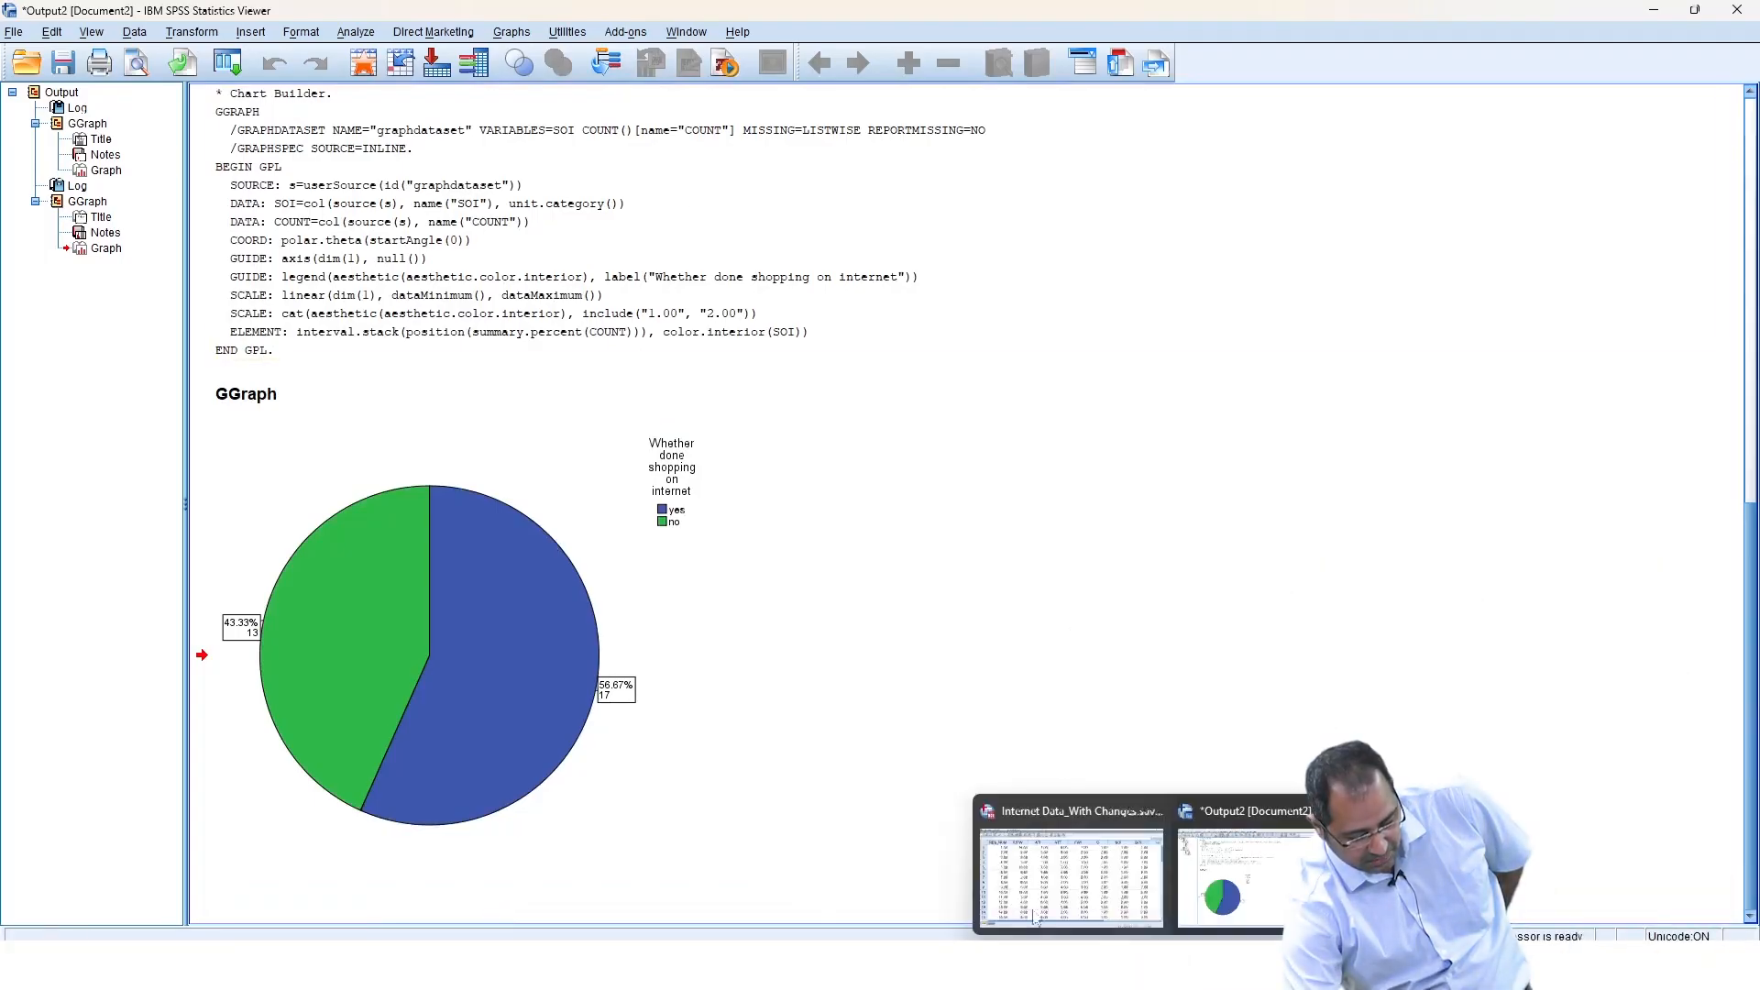
Return to the data editor, reopen Chart Builder, and place a pie chart on the canvas.
left_click(1034, 917)
left_click(411, 31)
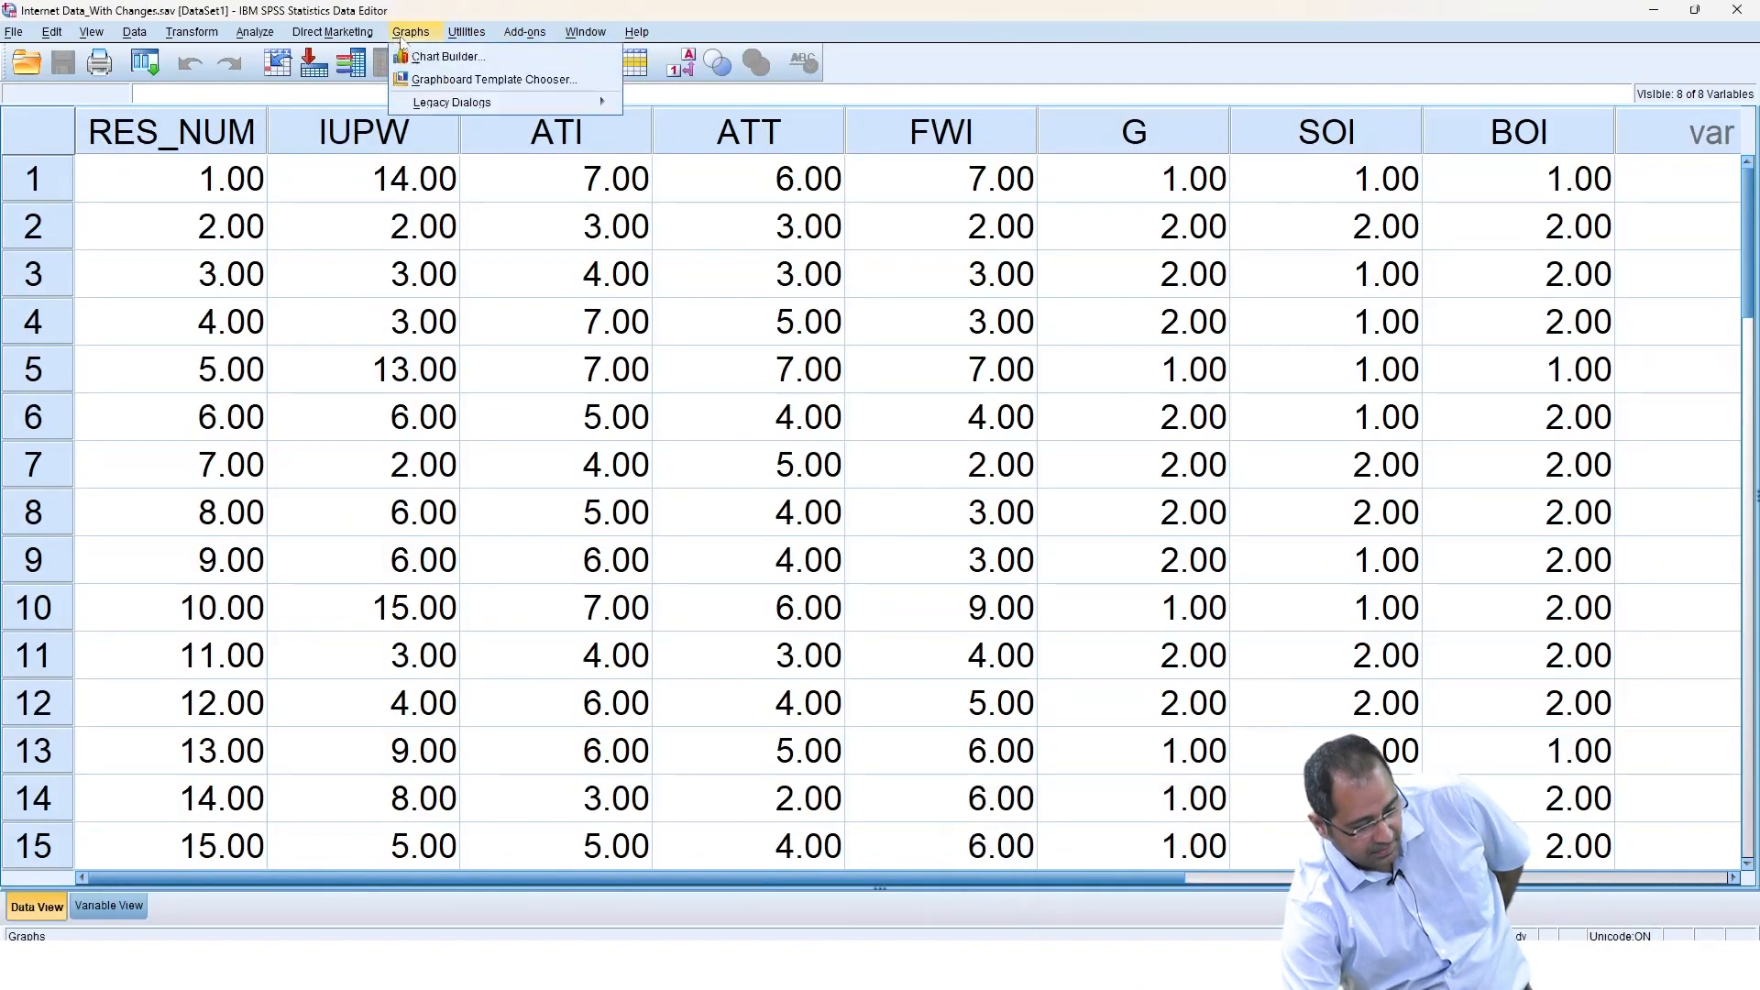
left_click(468, 51)
left_click(818, 566)
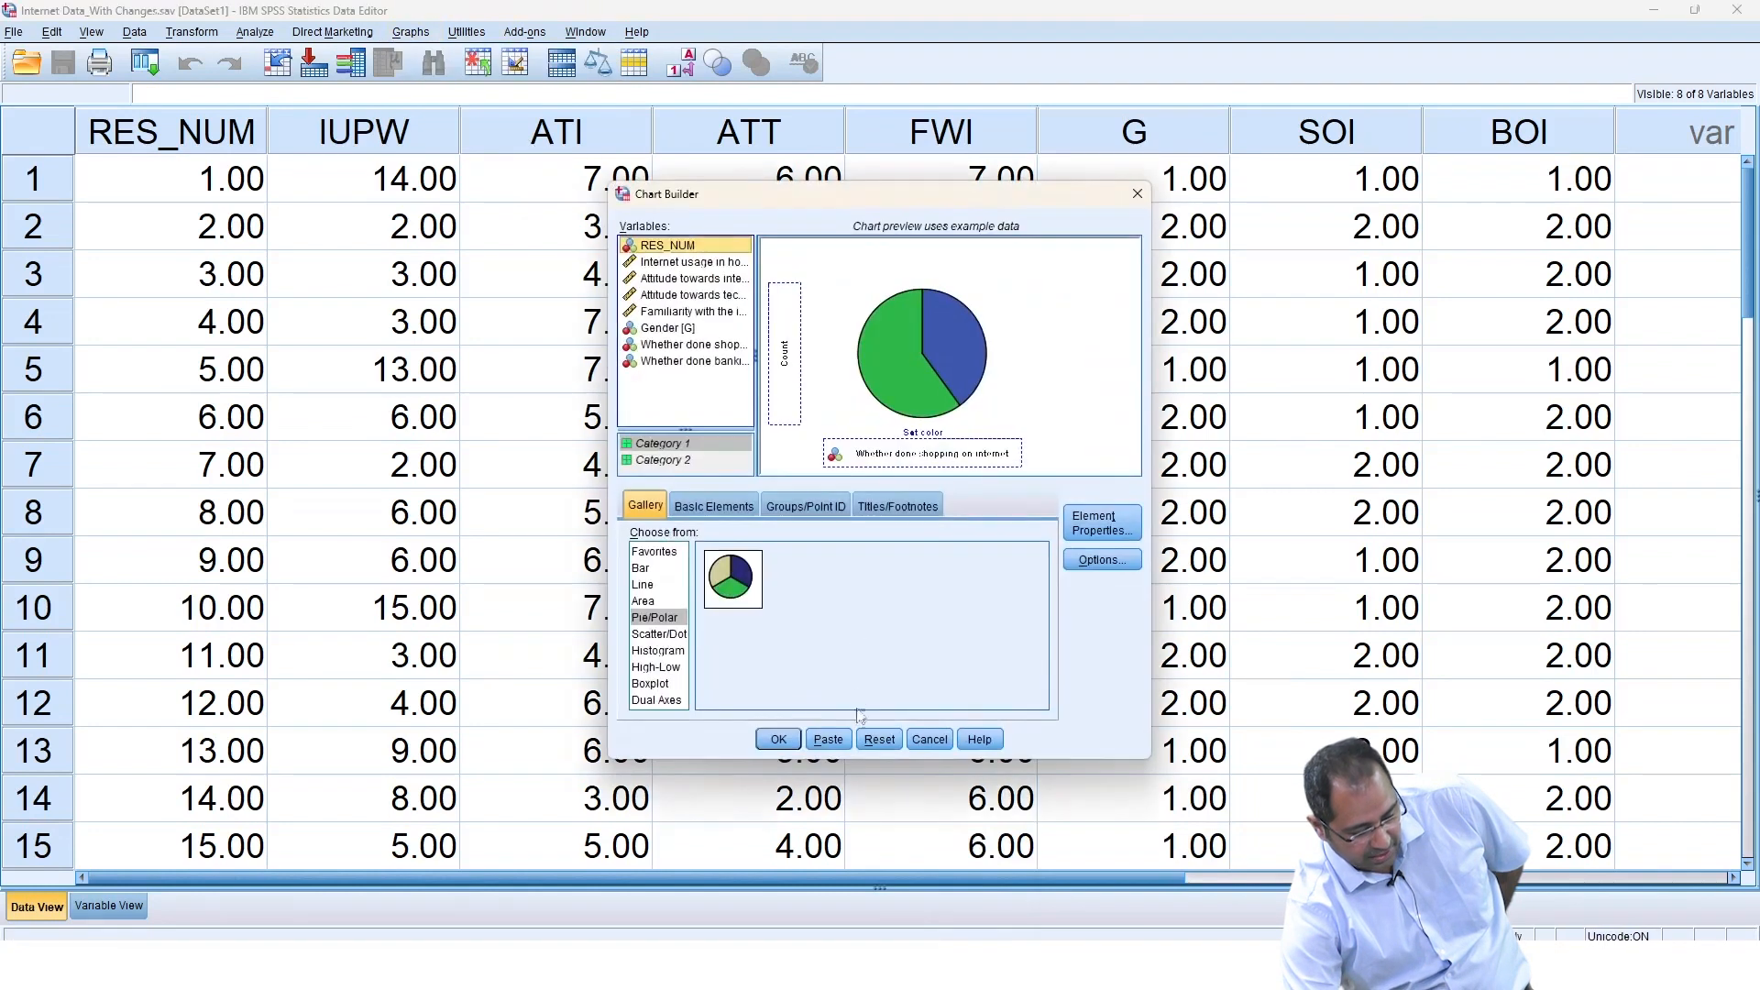
left_click_drag(736, 587, 852, 403)
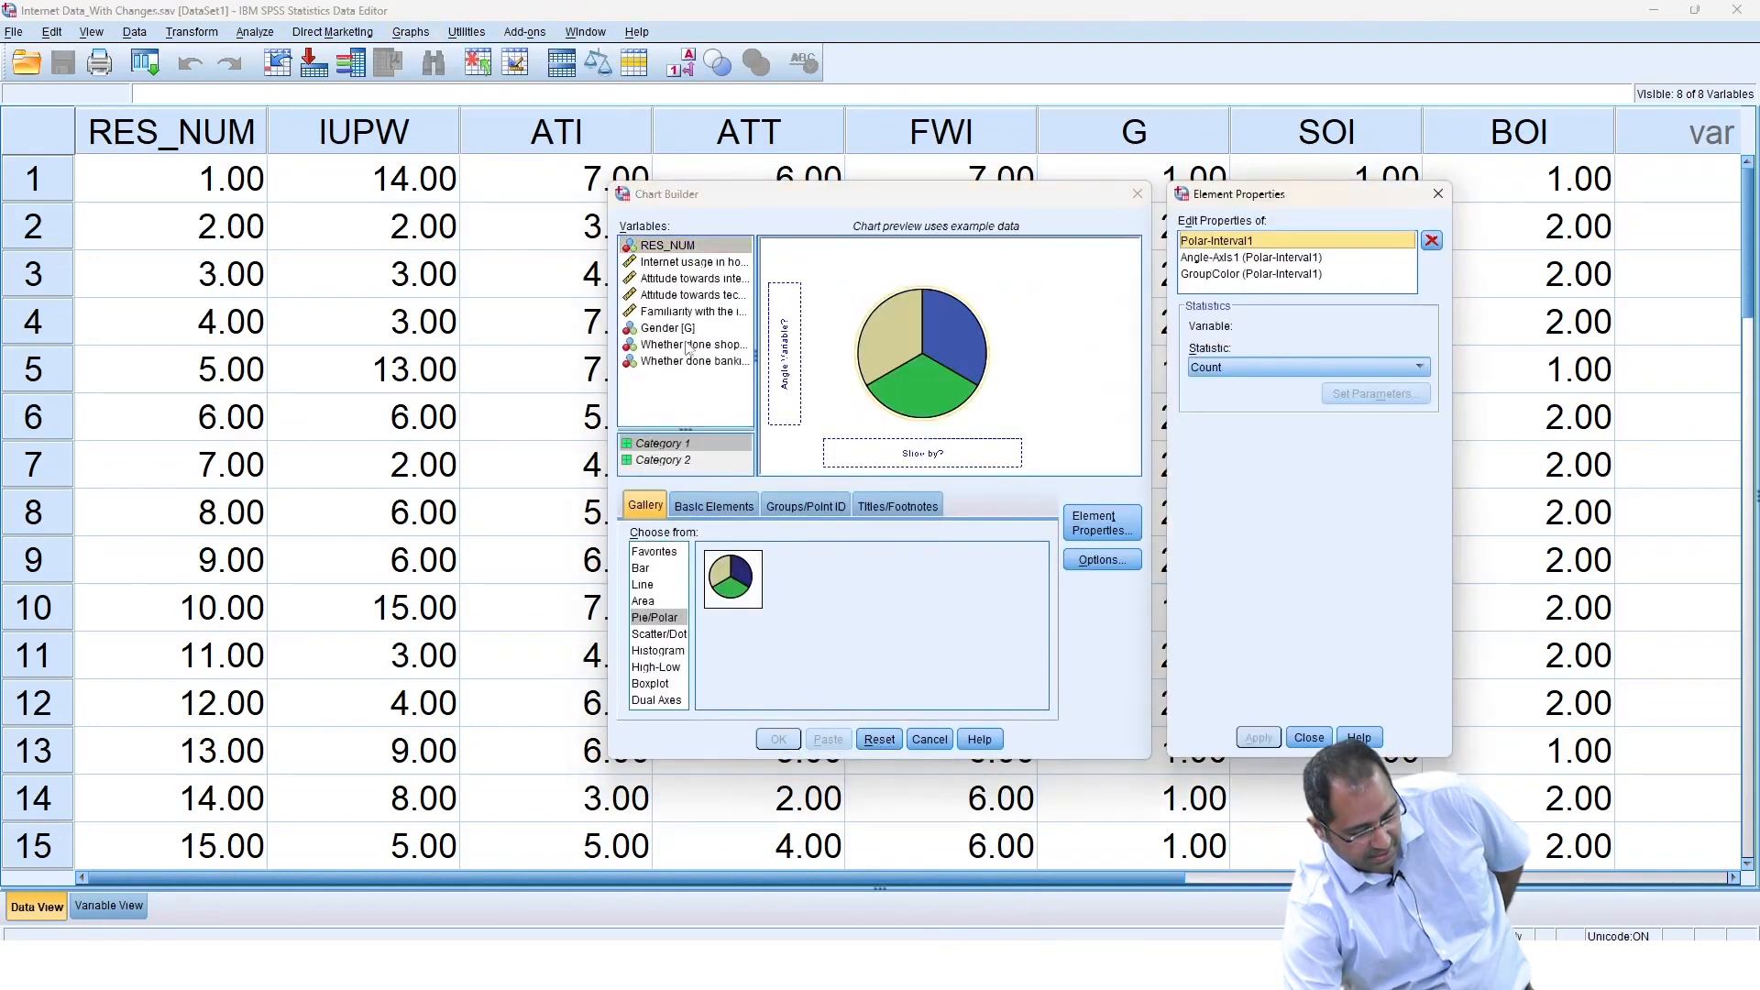
left_click(1437, 193)
Slice the pie by 'Whether done banking on internet' and generate the chart.
left_click(681, 364)
left_click_drag(691, 369, 921, 453)
left_click(778, 739)
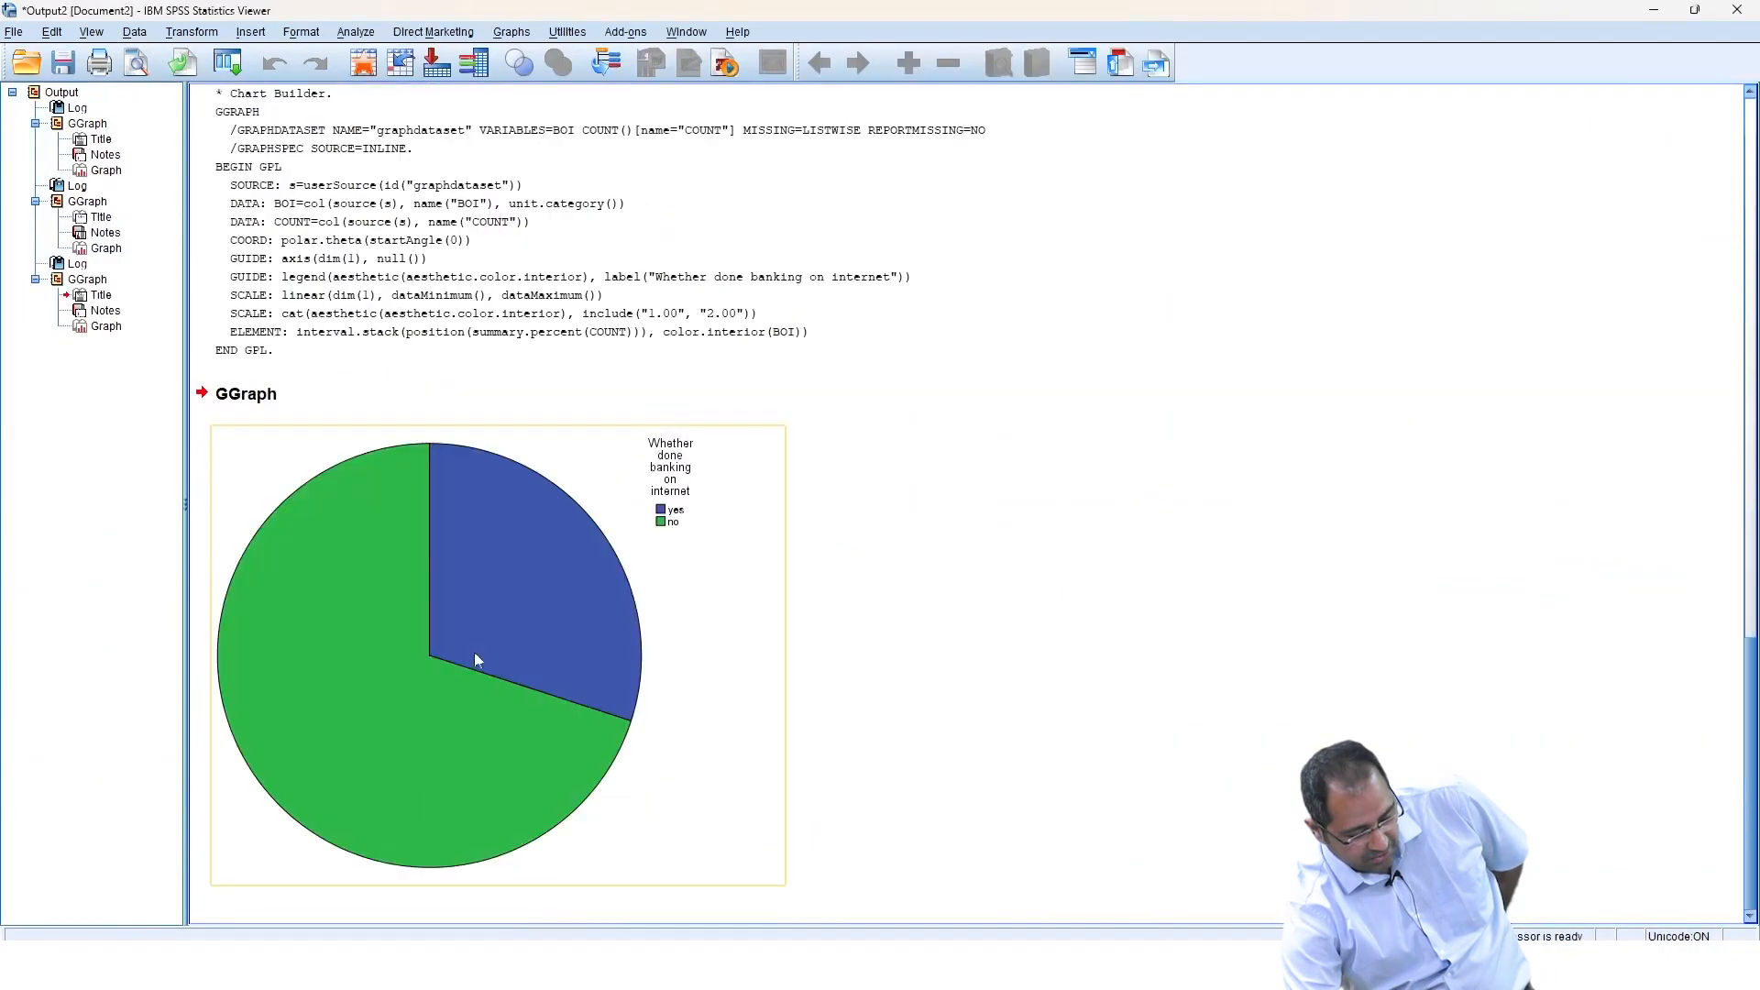
Open the banking pie chart in the Chart Editor and show its data labels.
double_click(470, 648)
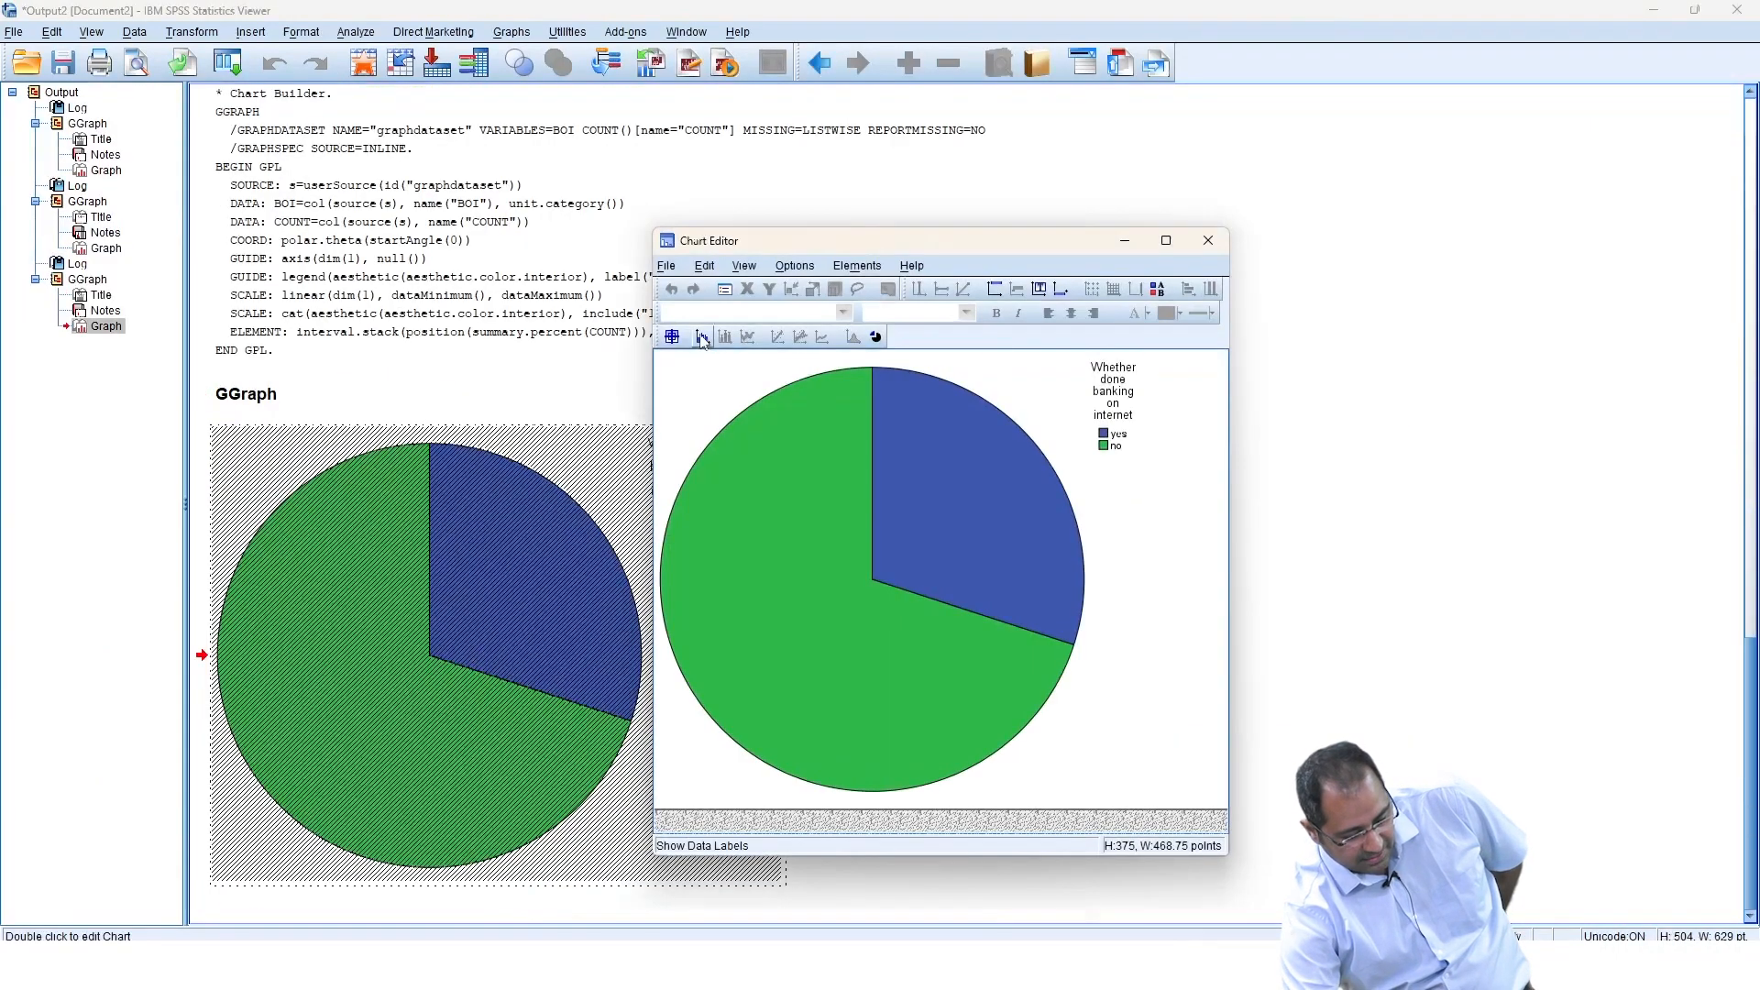
left_click(701, 339)
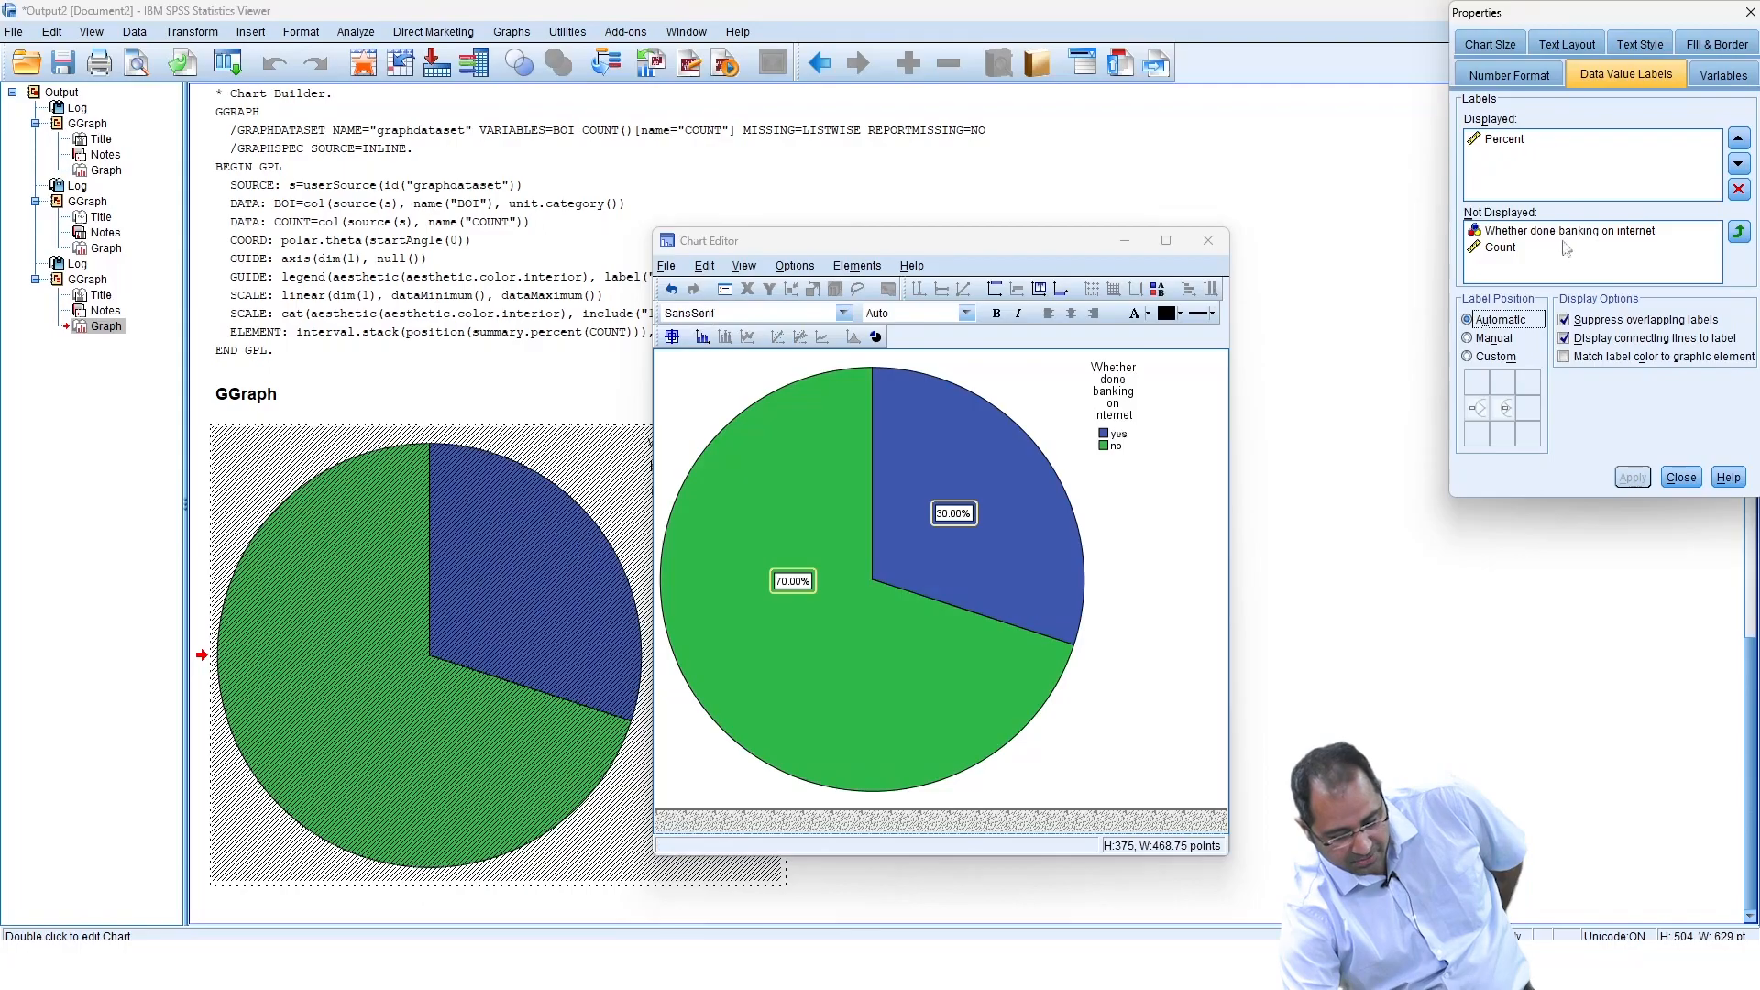
Add Count to the banking chart's displayed data labels alongside Percent and apply.
left_click(1514, 250)
left_click(1739, 232)
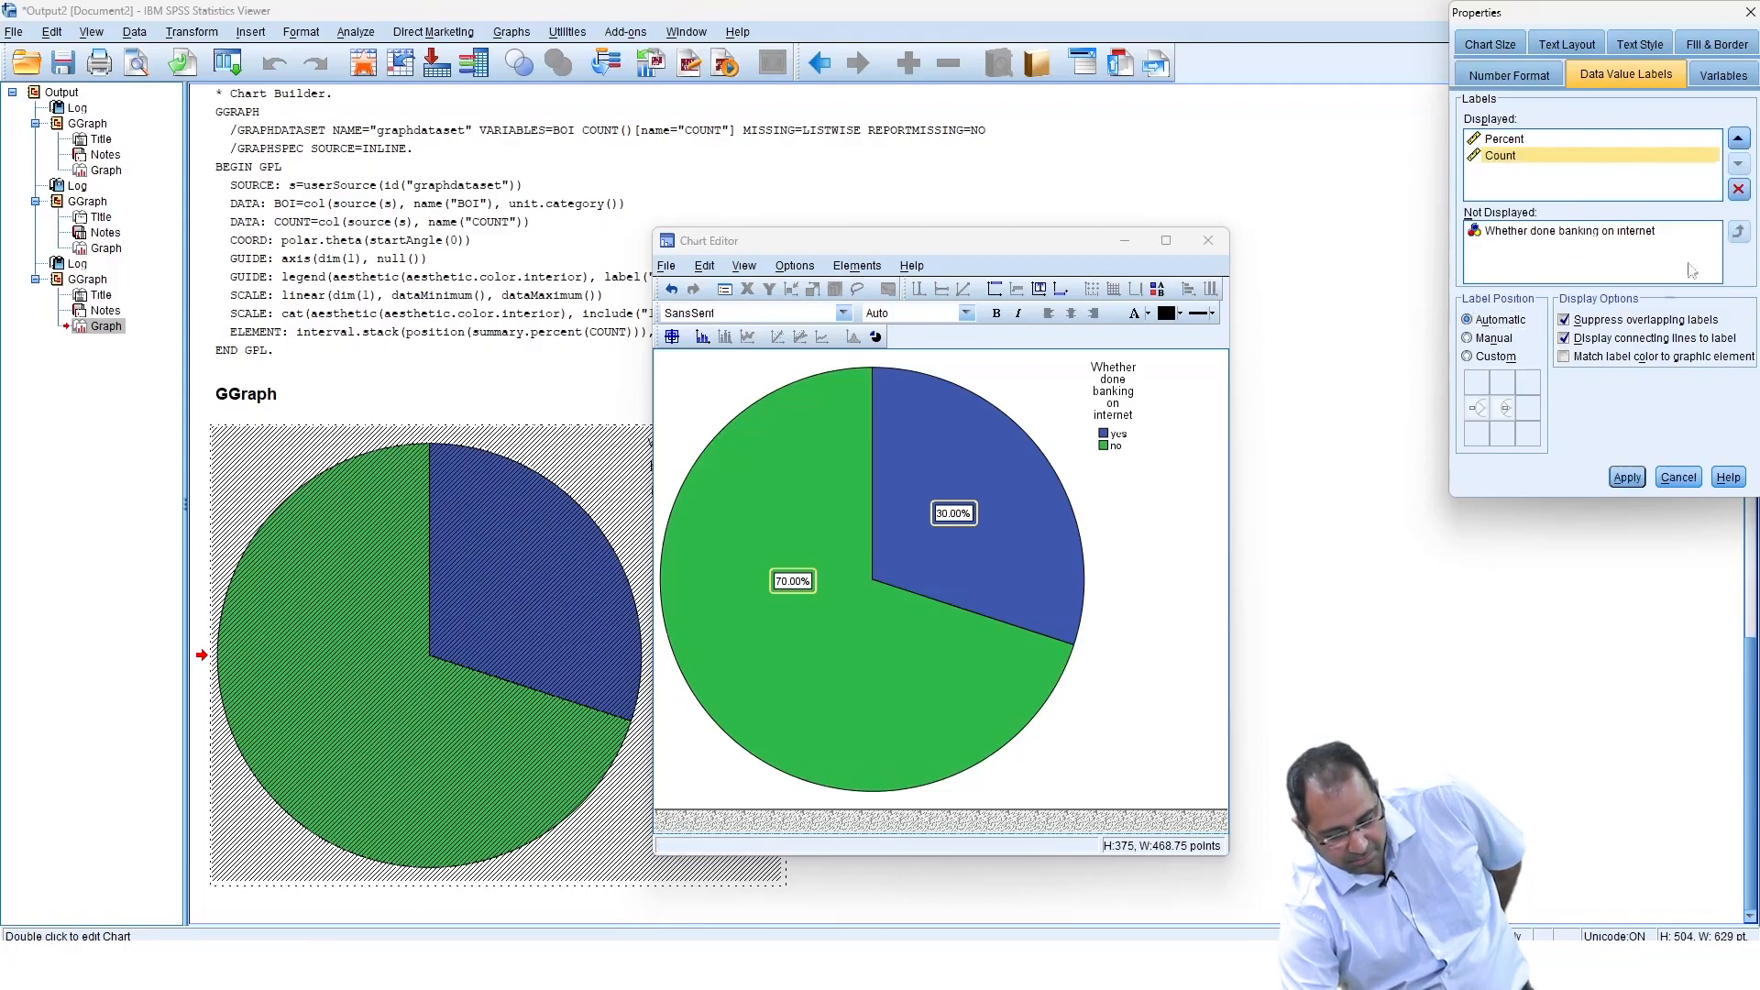
left_click(1623, 477)
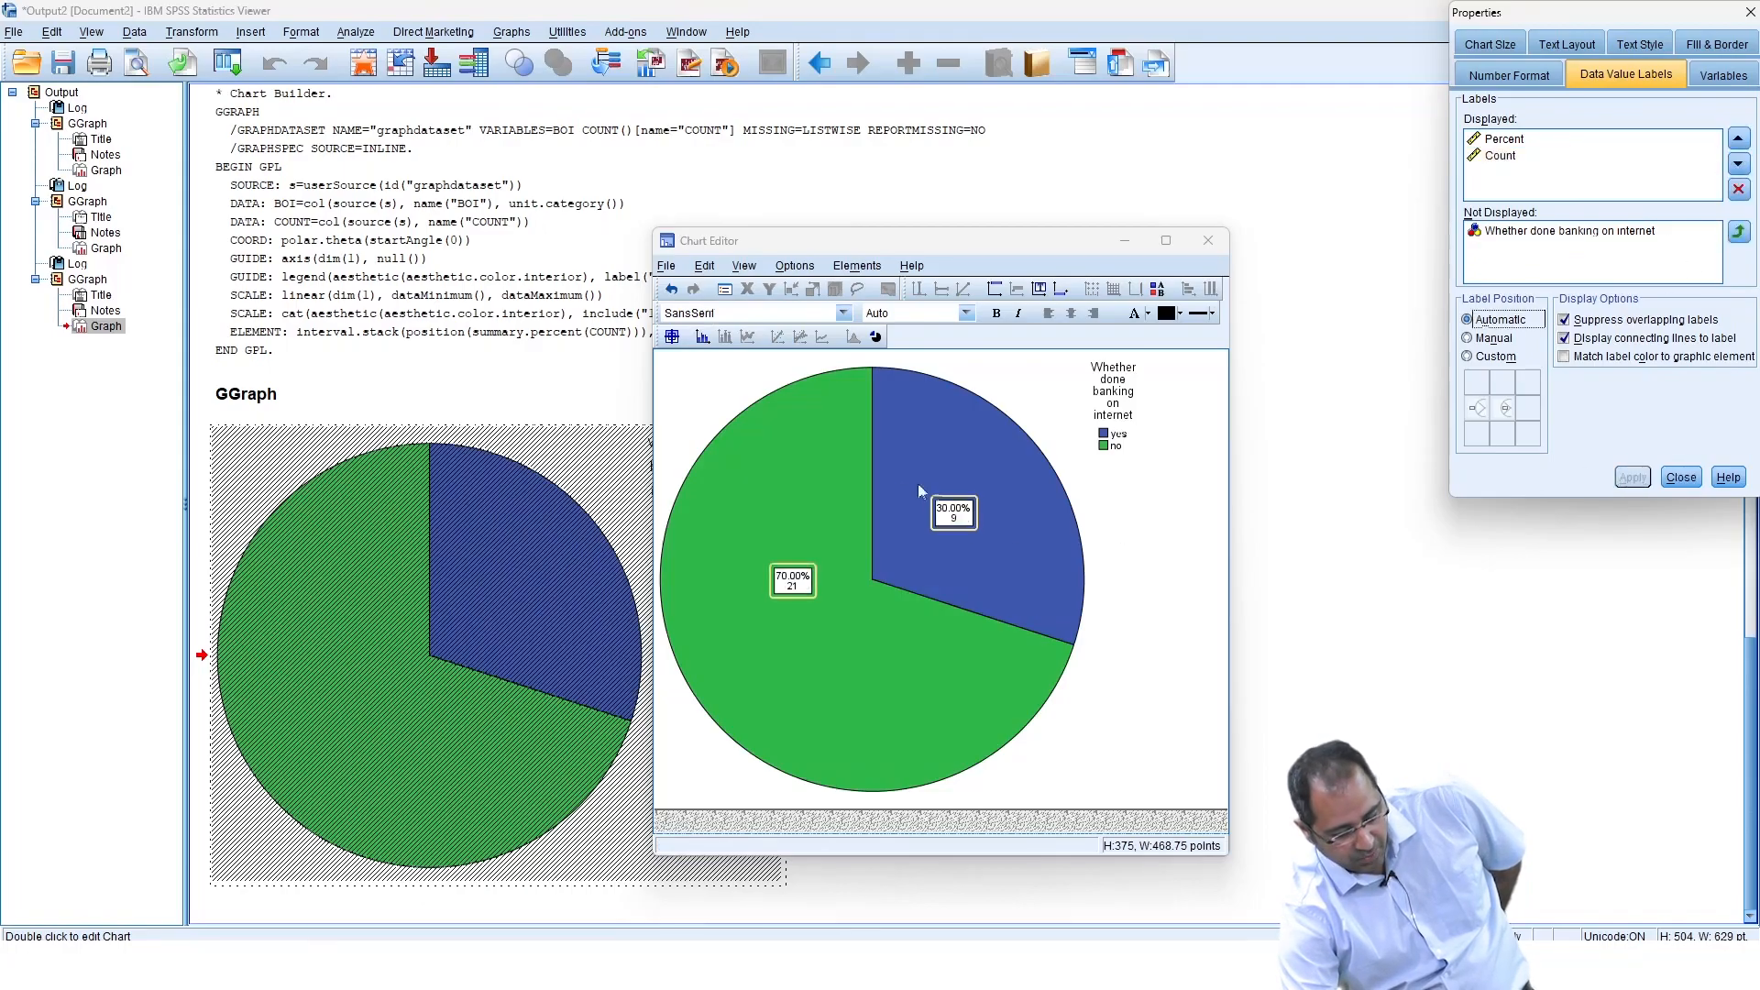
Place the banking chart's labels outside the slices with a custom position, apply, and close the editor.
left_click(1467, 357)
left_click(1477, 408)
left_click(1626, 477)
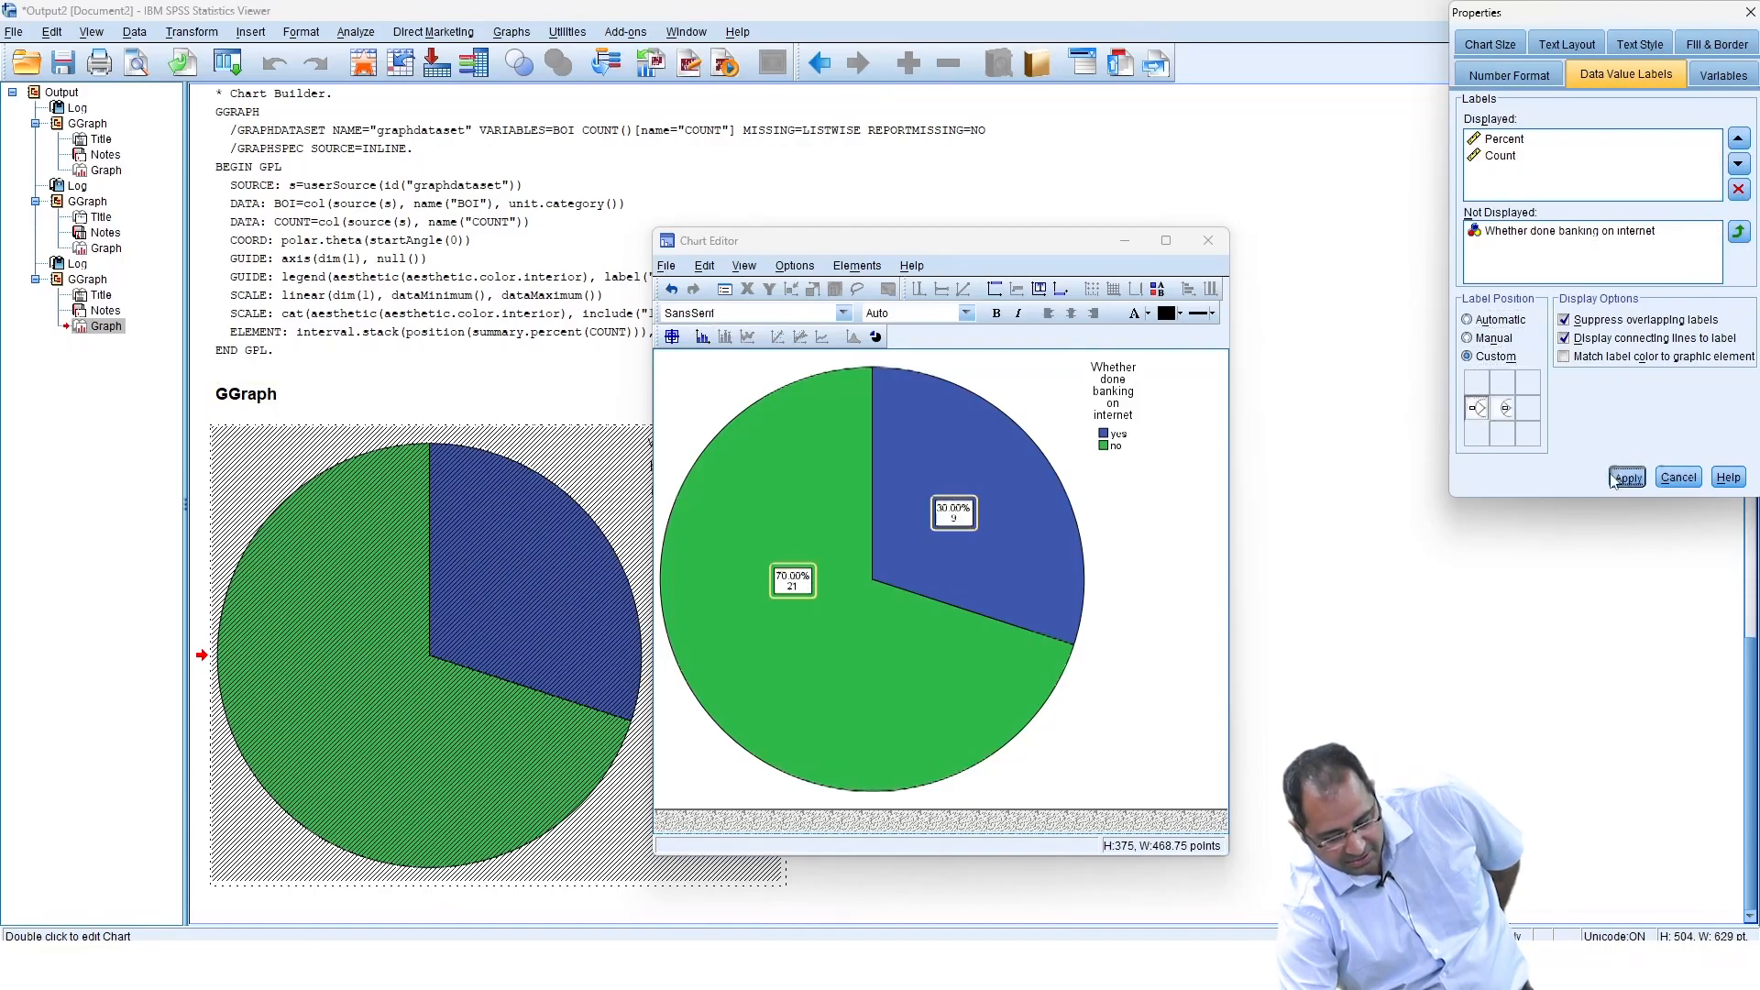
left_click(1678, 478)
left_click(1207, 241)
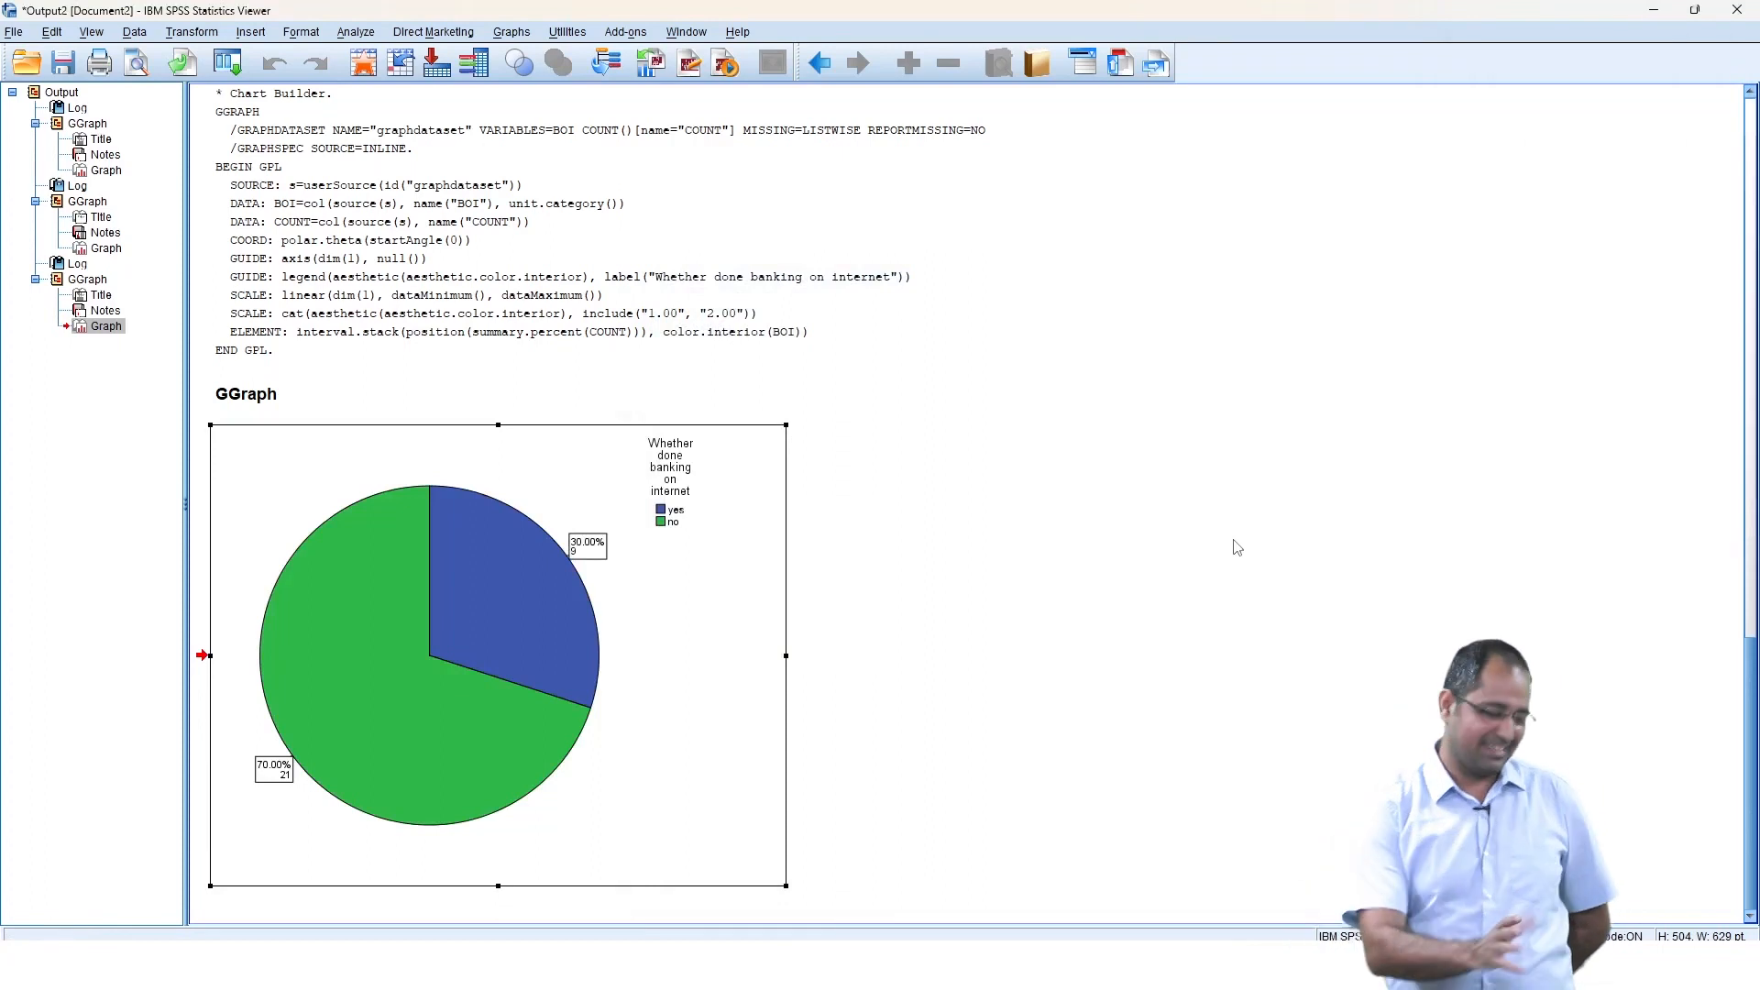
Close the current output viewer window without saving and return to the data editor.
left_click(1735, 10)
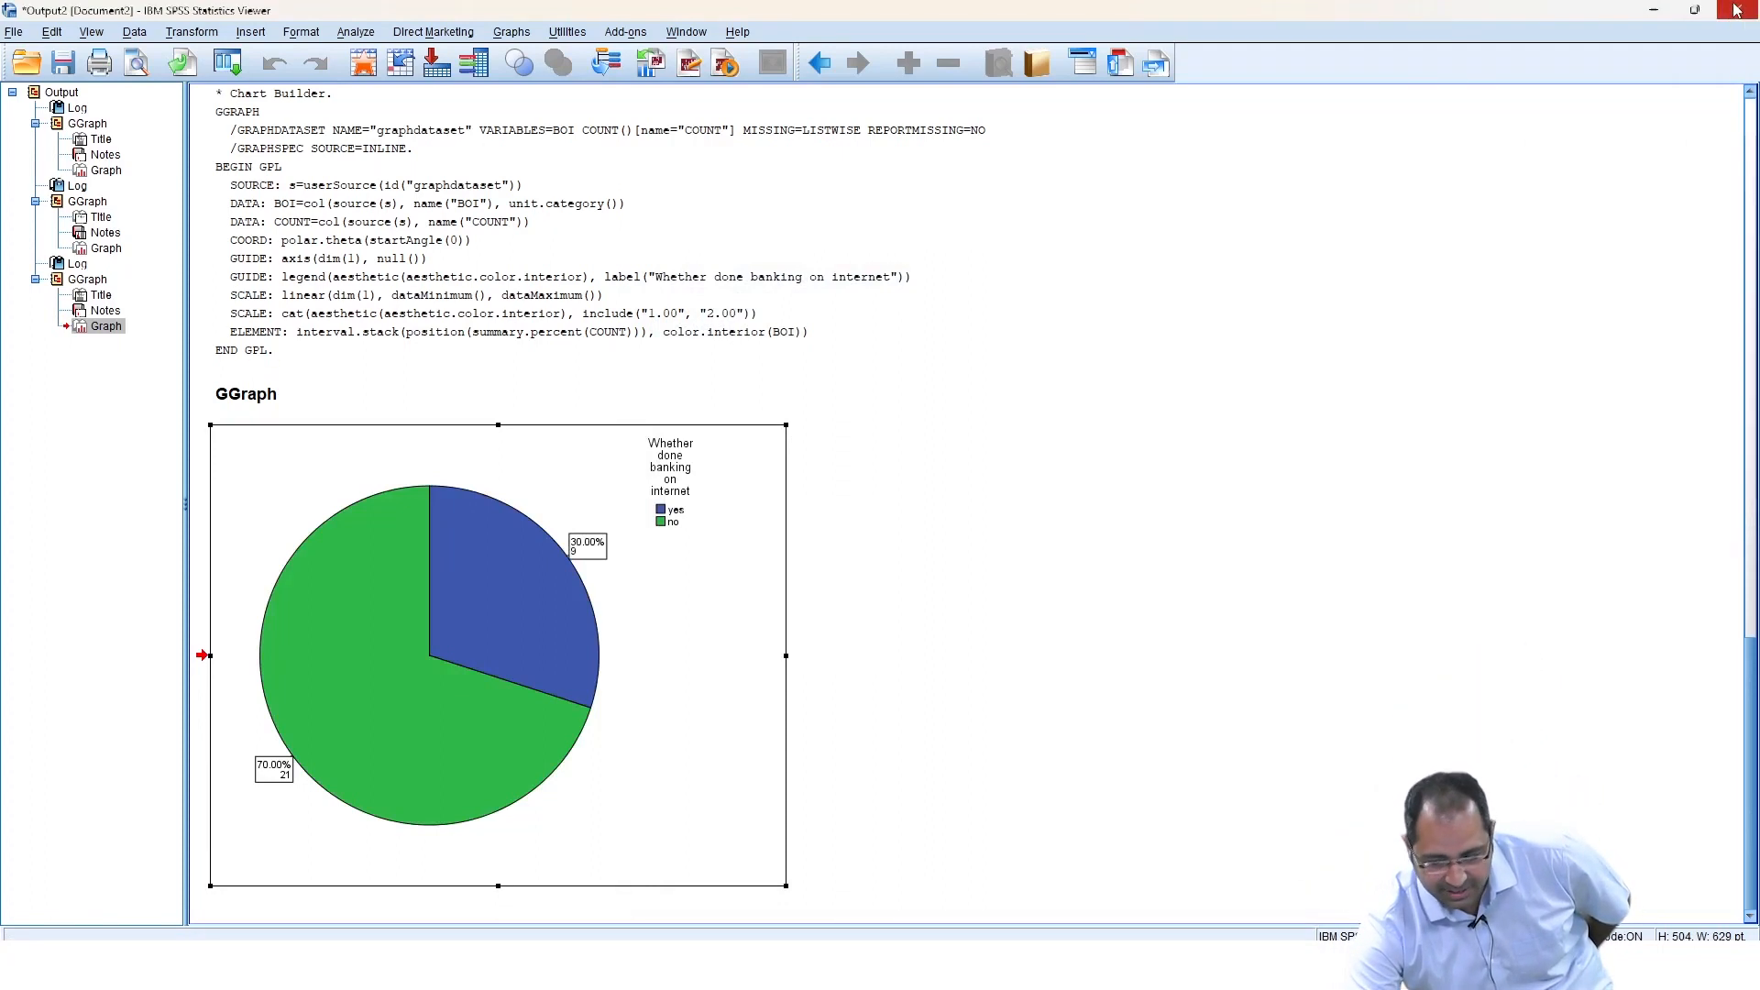
left_click(878, 506)
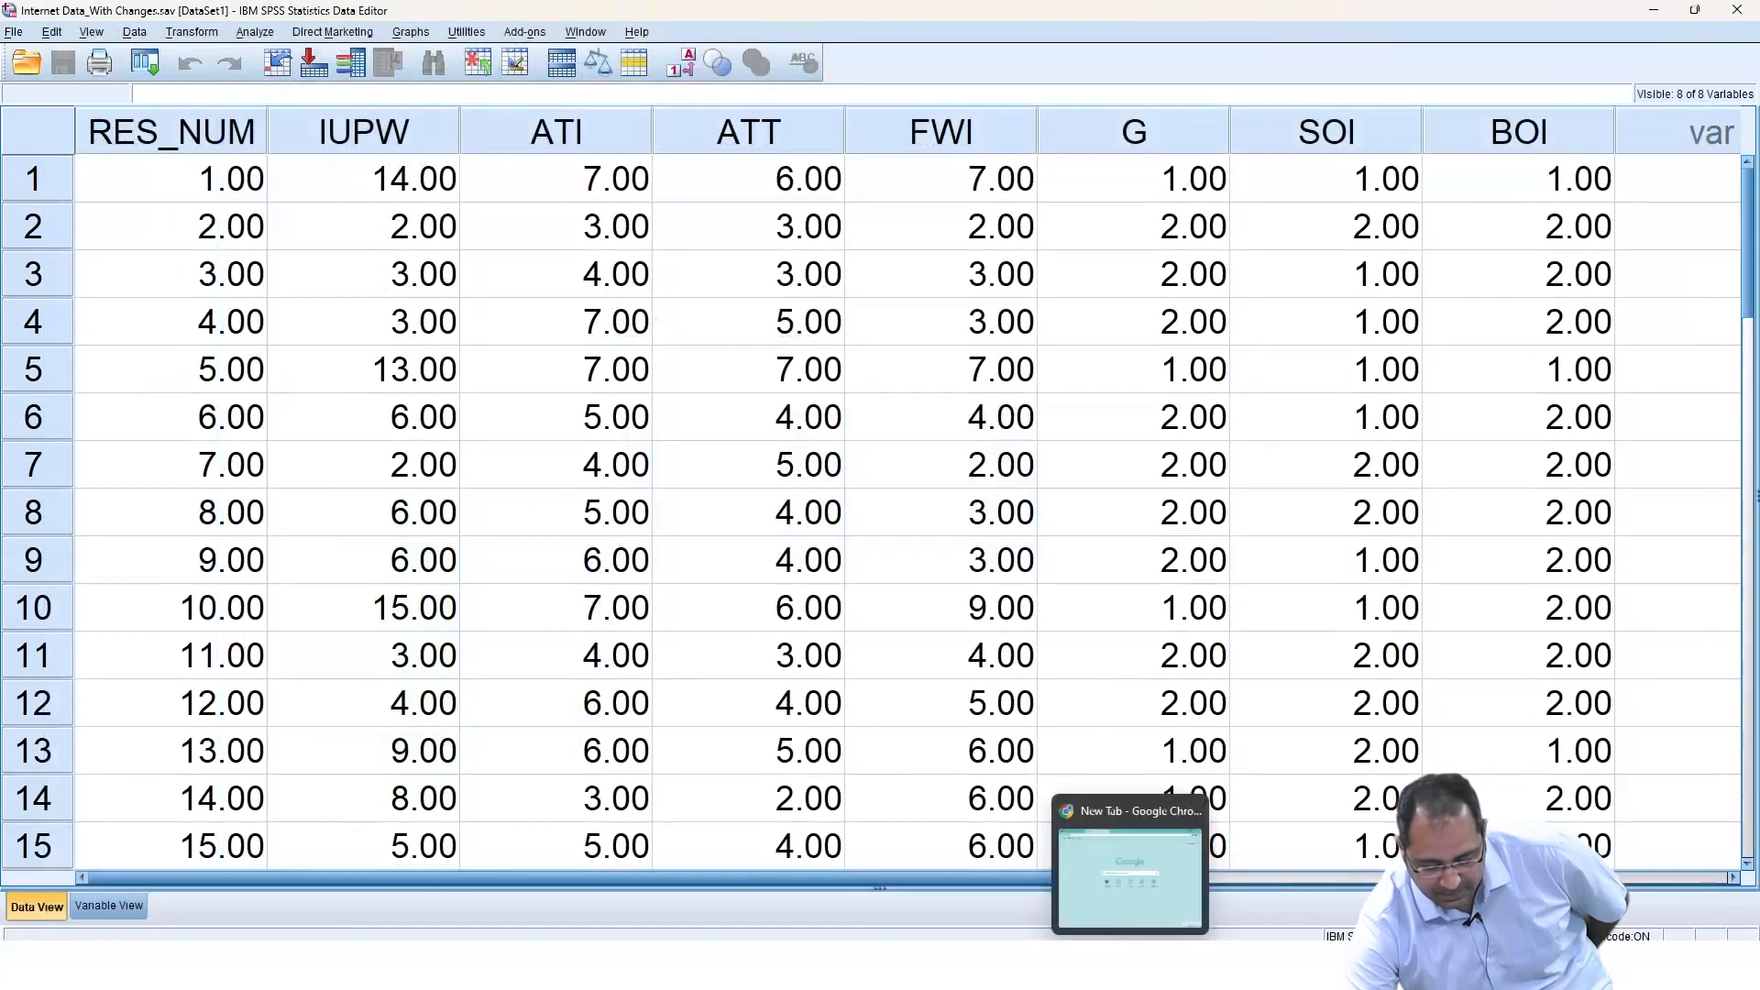
key("alt+Tab")
key("alt+Tab")
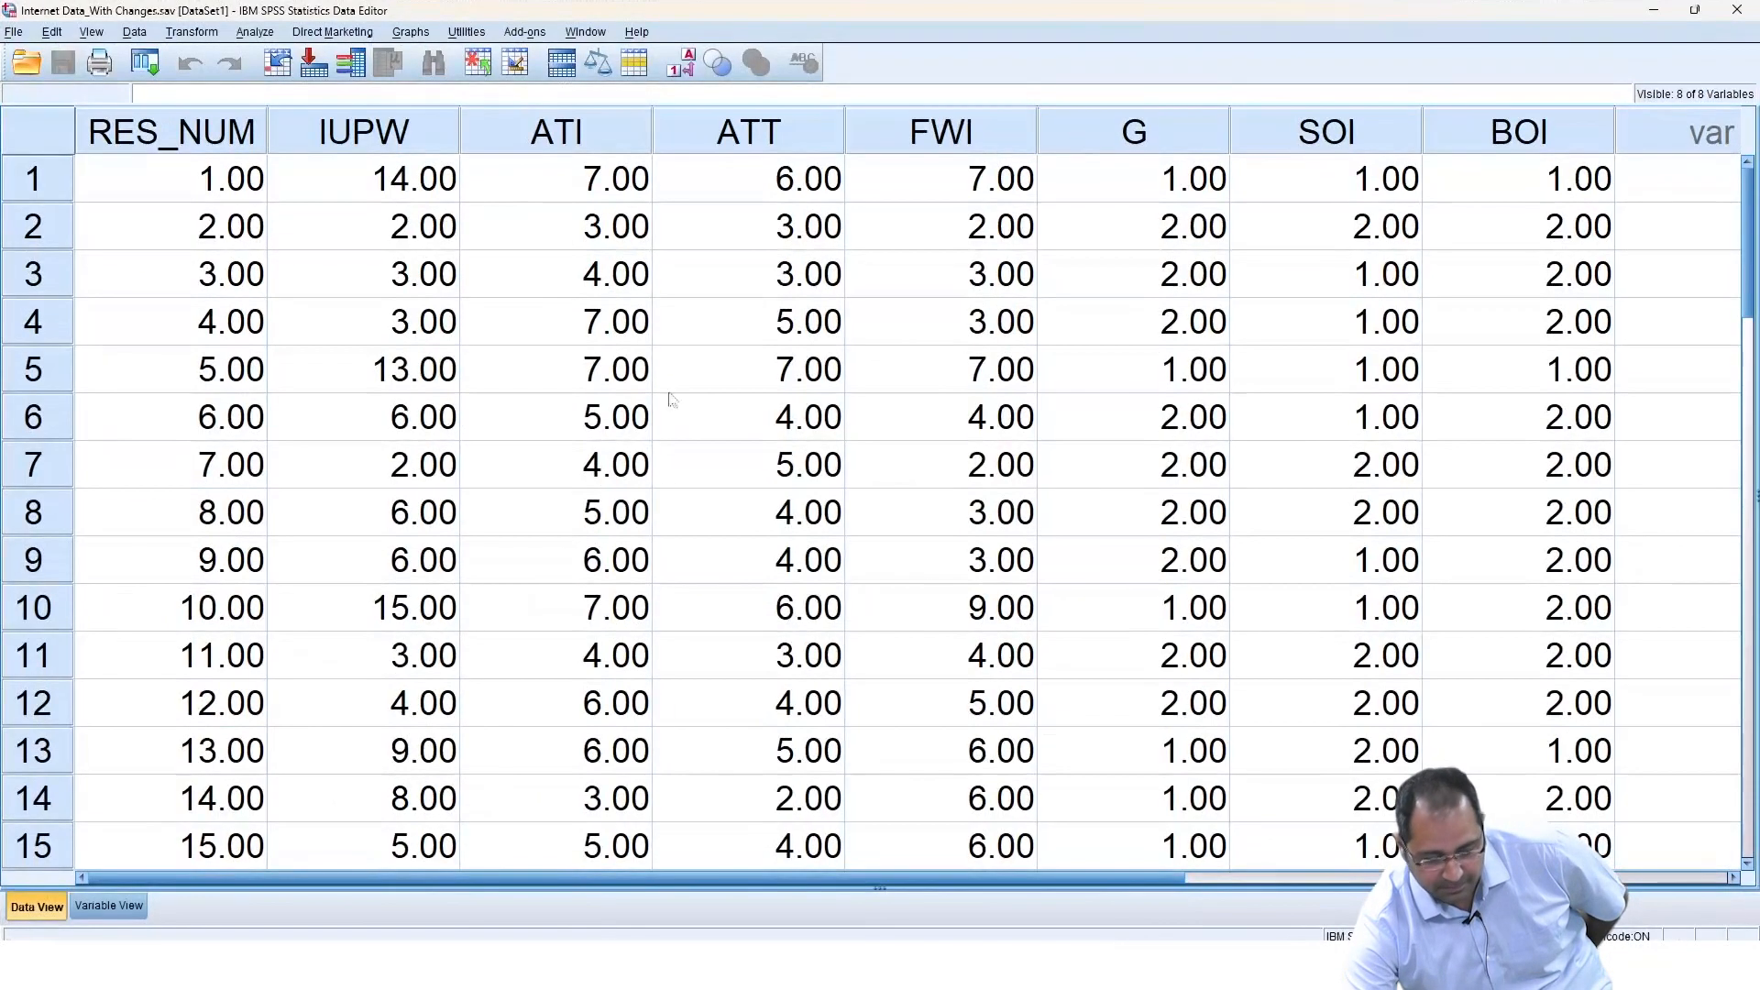
Reopen Chart Builder, reset it, and place a pie chart on the canvas.
left_click(422, 32)
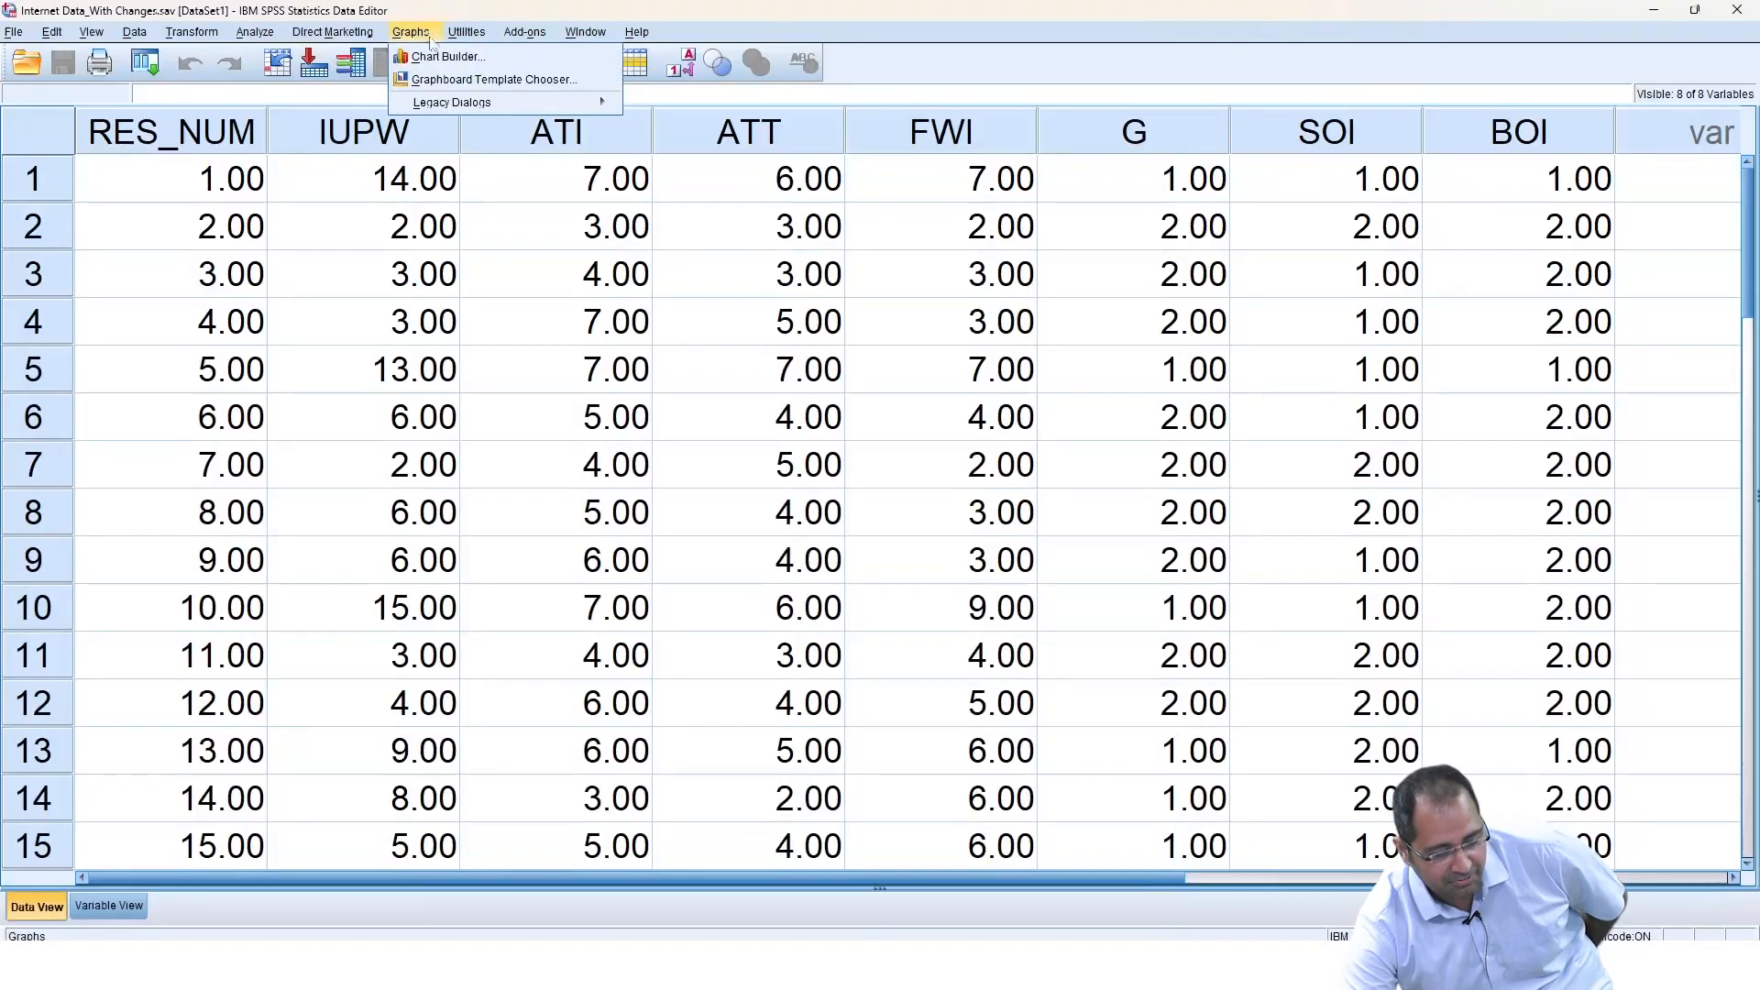
left_click(437, 44)
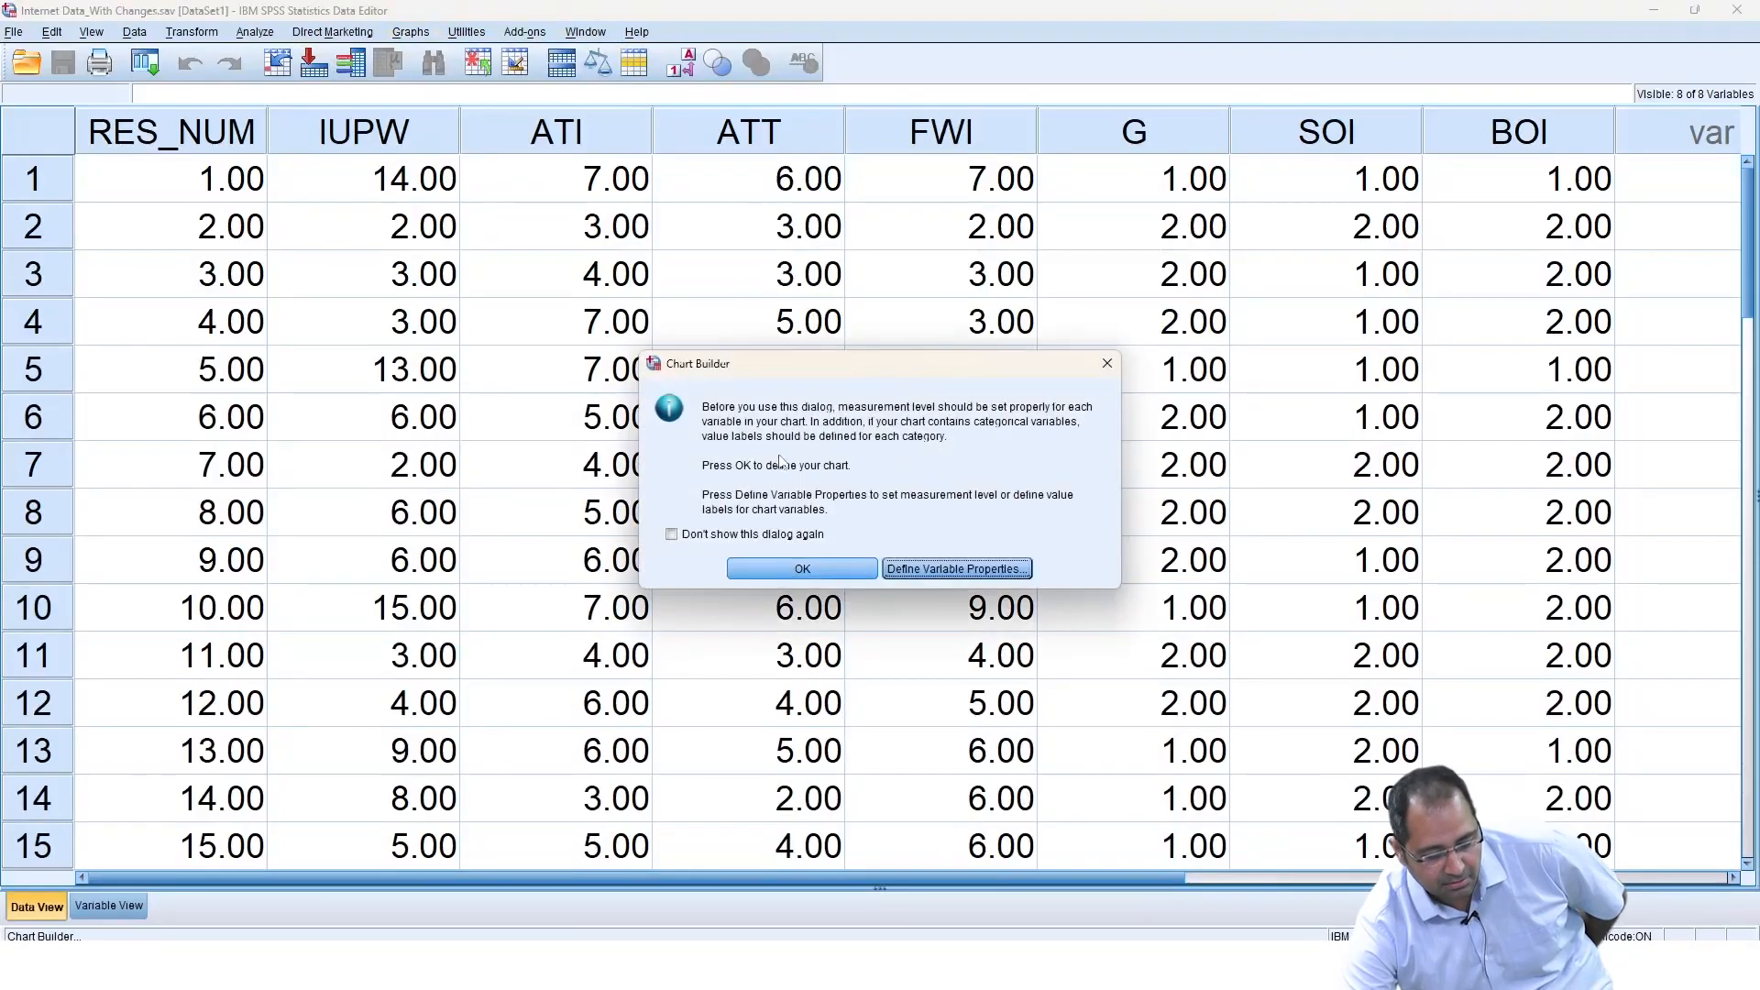
left_click(805, 571)
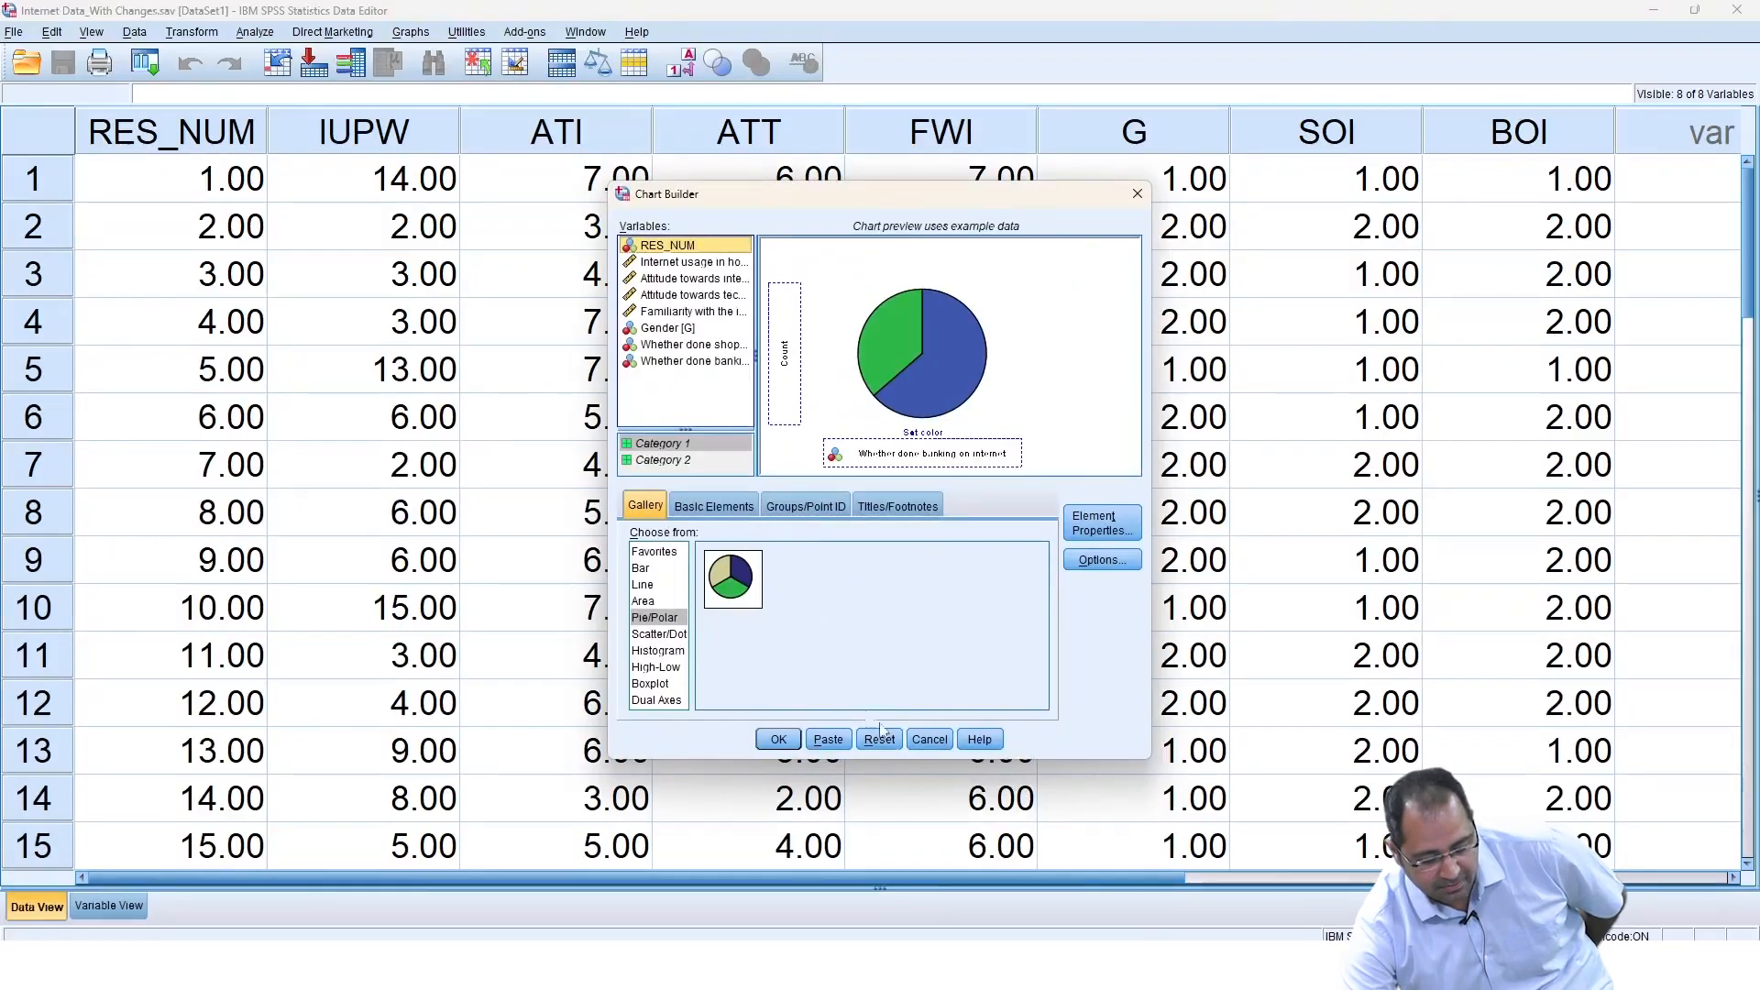
left_click(878, 739)
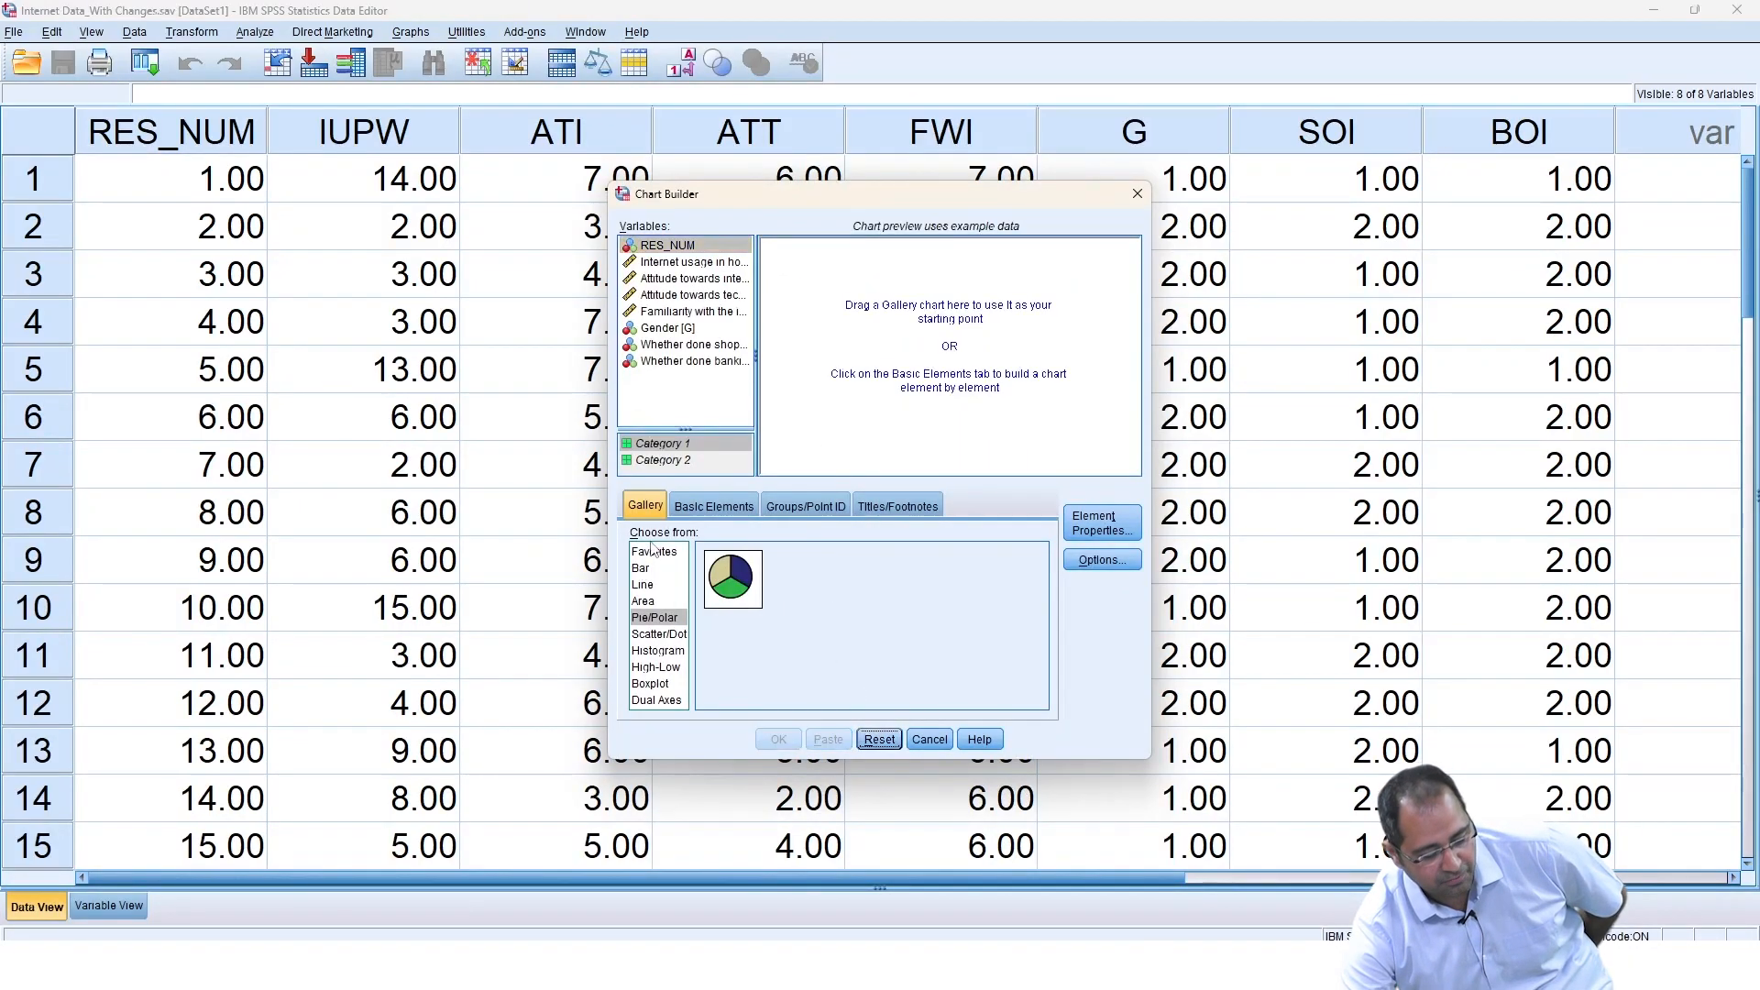
left_click(651, 617)
left_click_drag(726, 586, 965, 311)
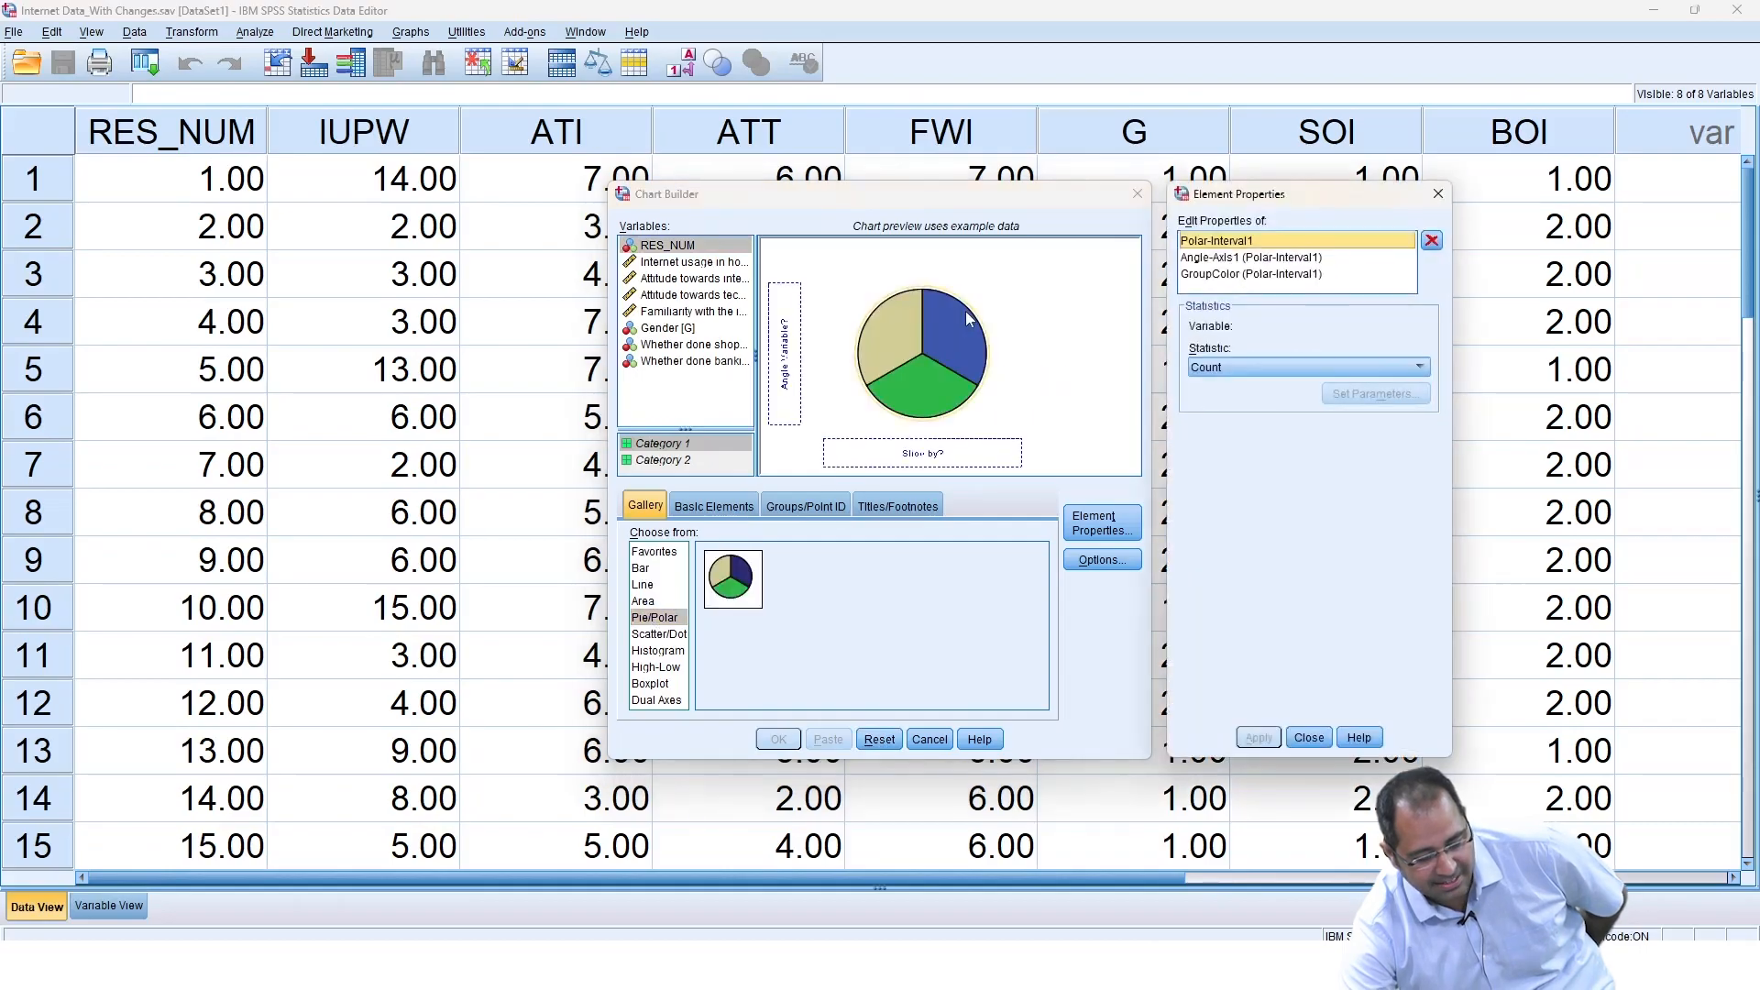
left_click(1436, 206)
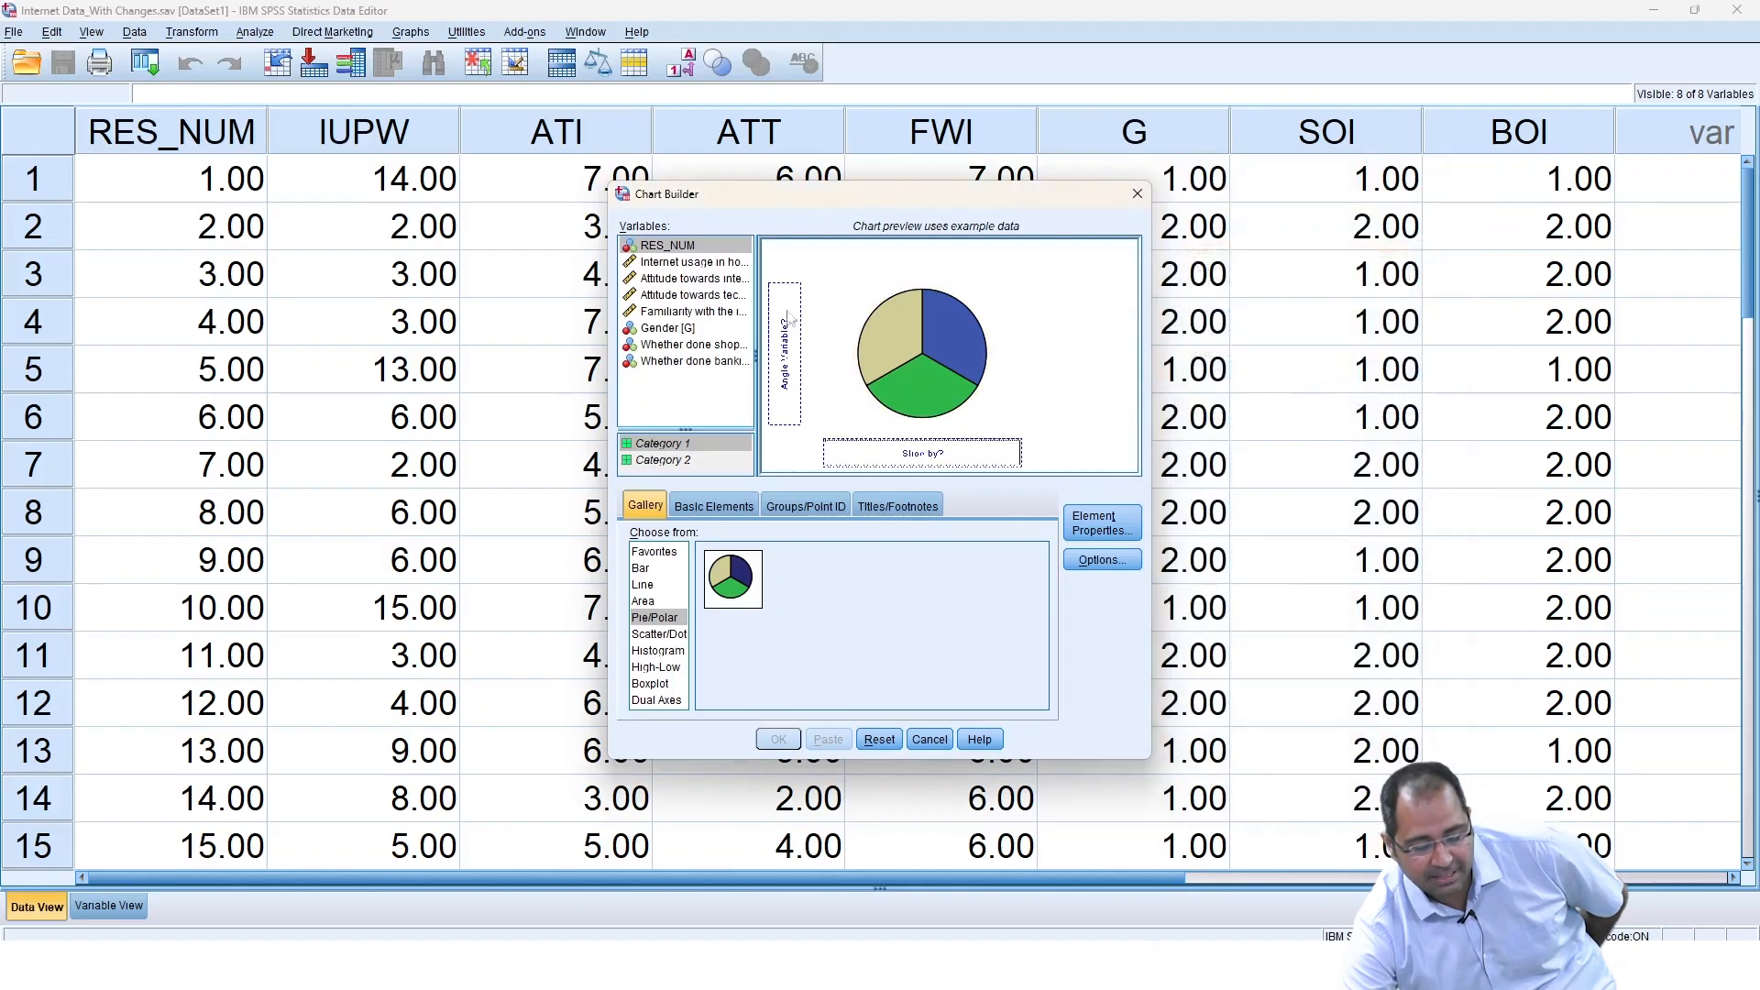
Slice the pie by Gender and generate the chart.
left_click(689, 330)
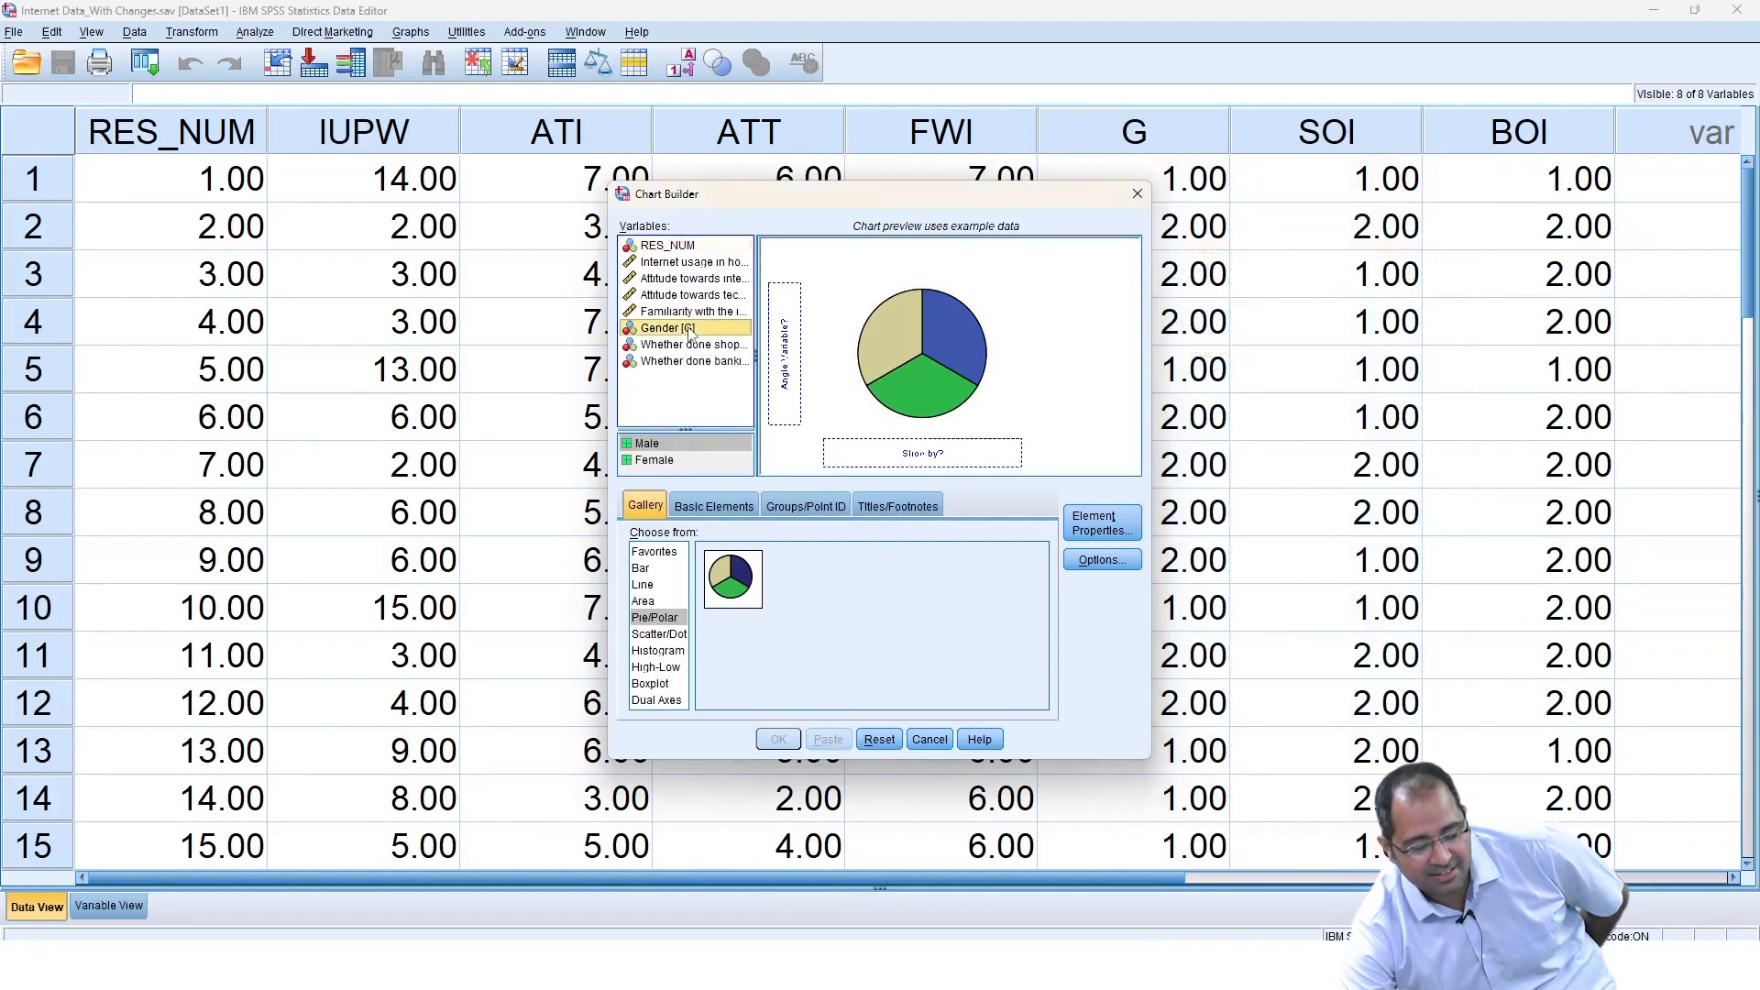
left_click_drag(689, 332, 851, 451)
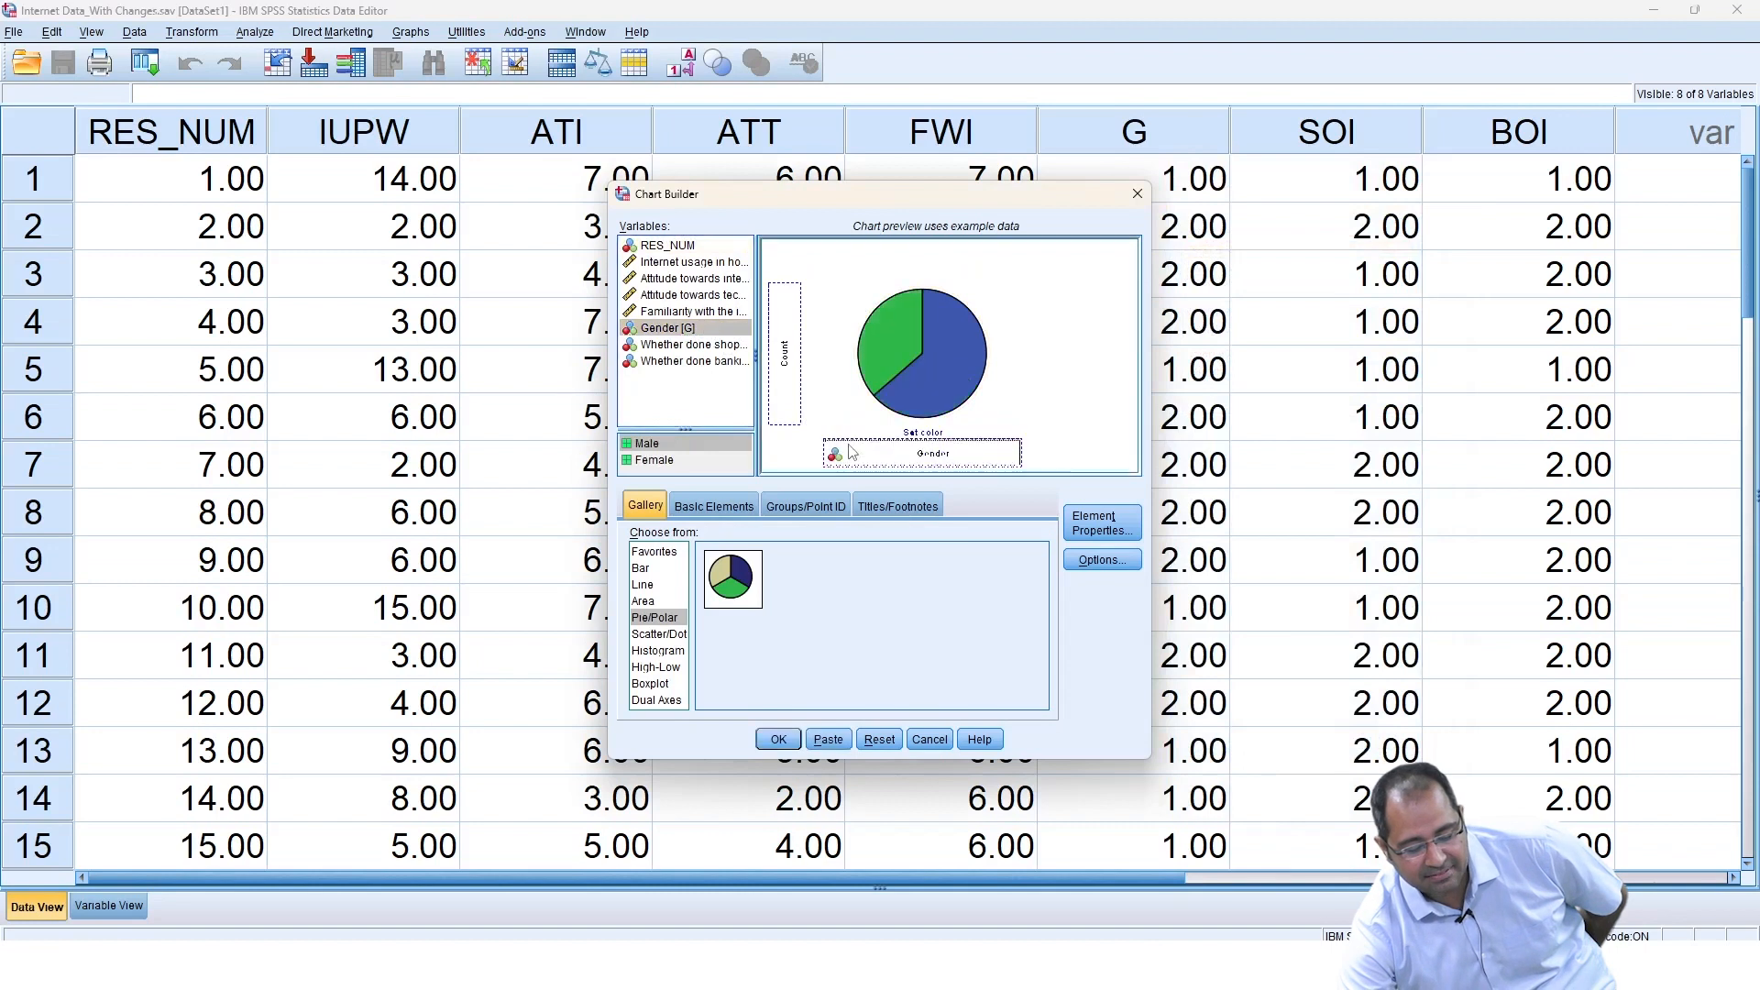
left_click(778, 741)
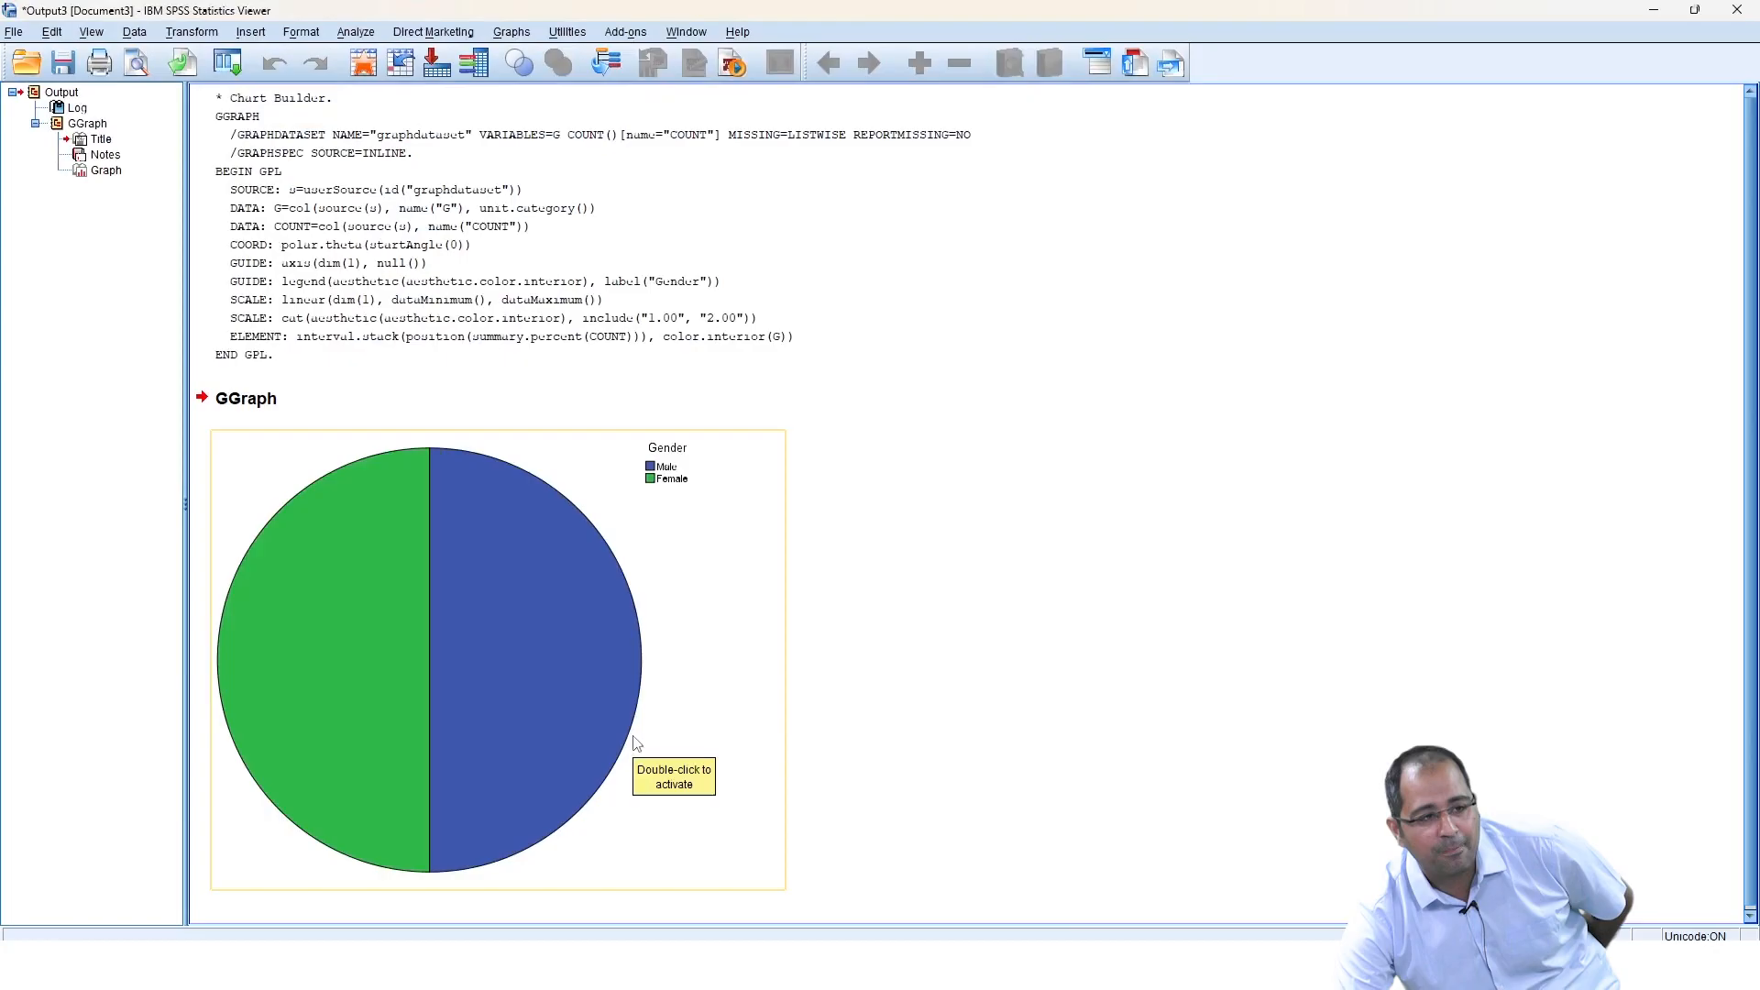
Open the Gender pie chart in the Chart Editor and show its data labels.
double_click(548, 678)
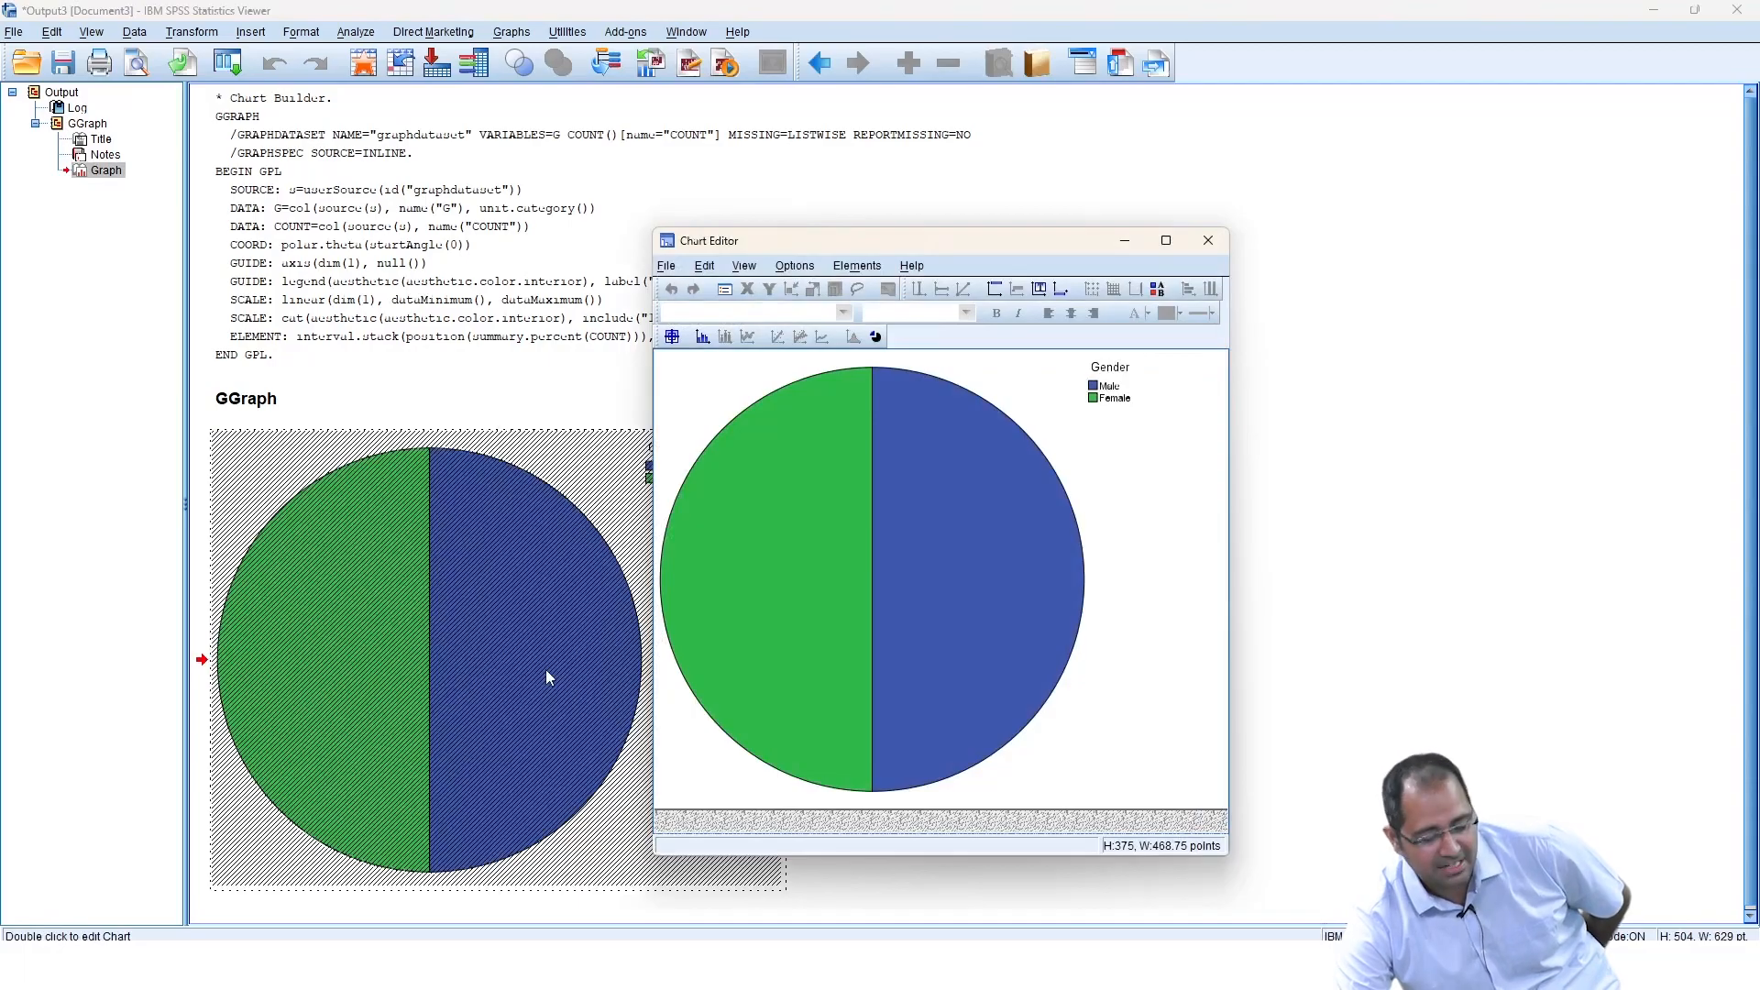
left_click(703, 338)
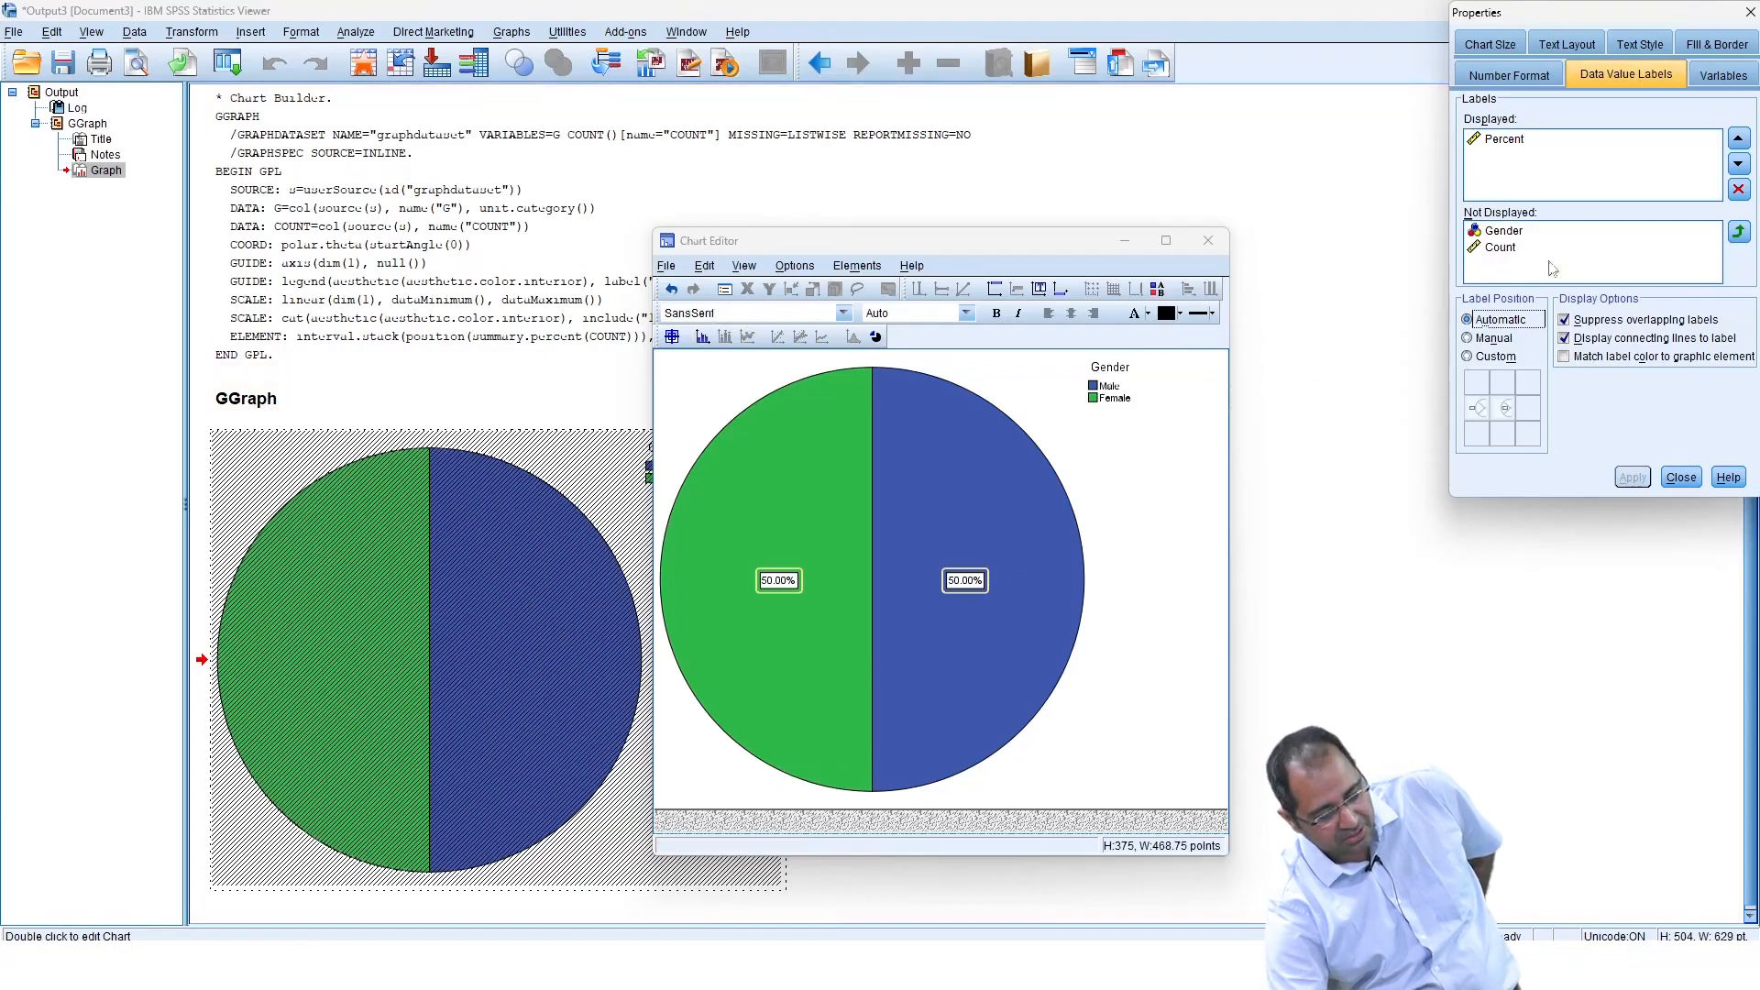
Add Count to the Gender chart's displayed labels, apply, and close the editor.
left_click(1501, 248)
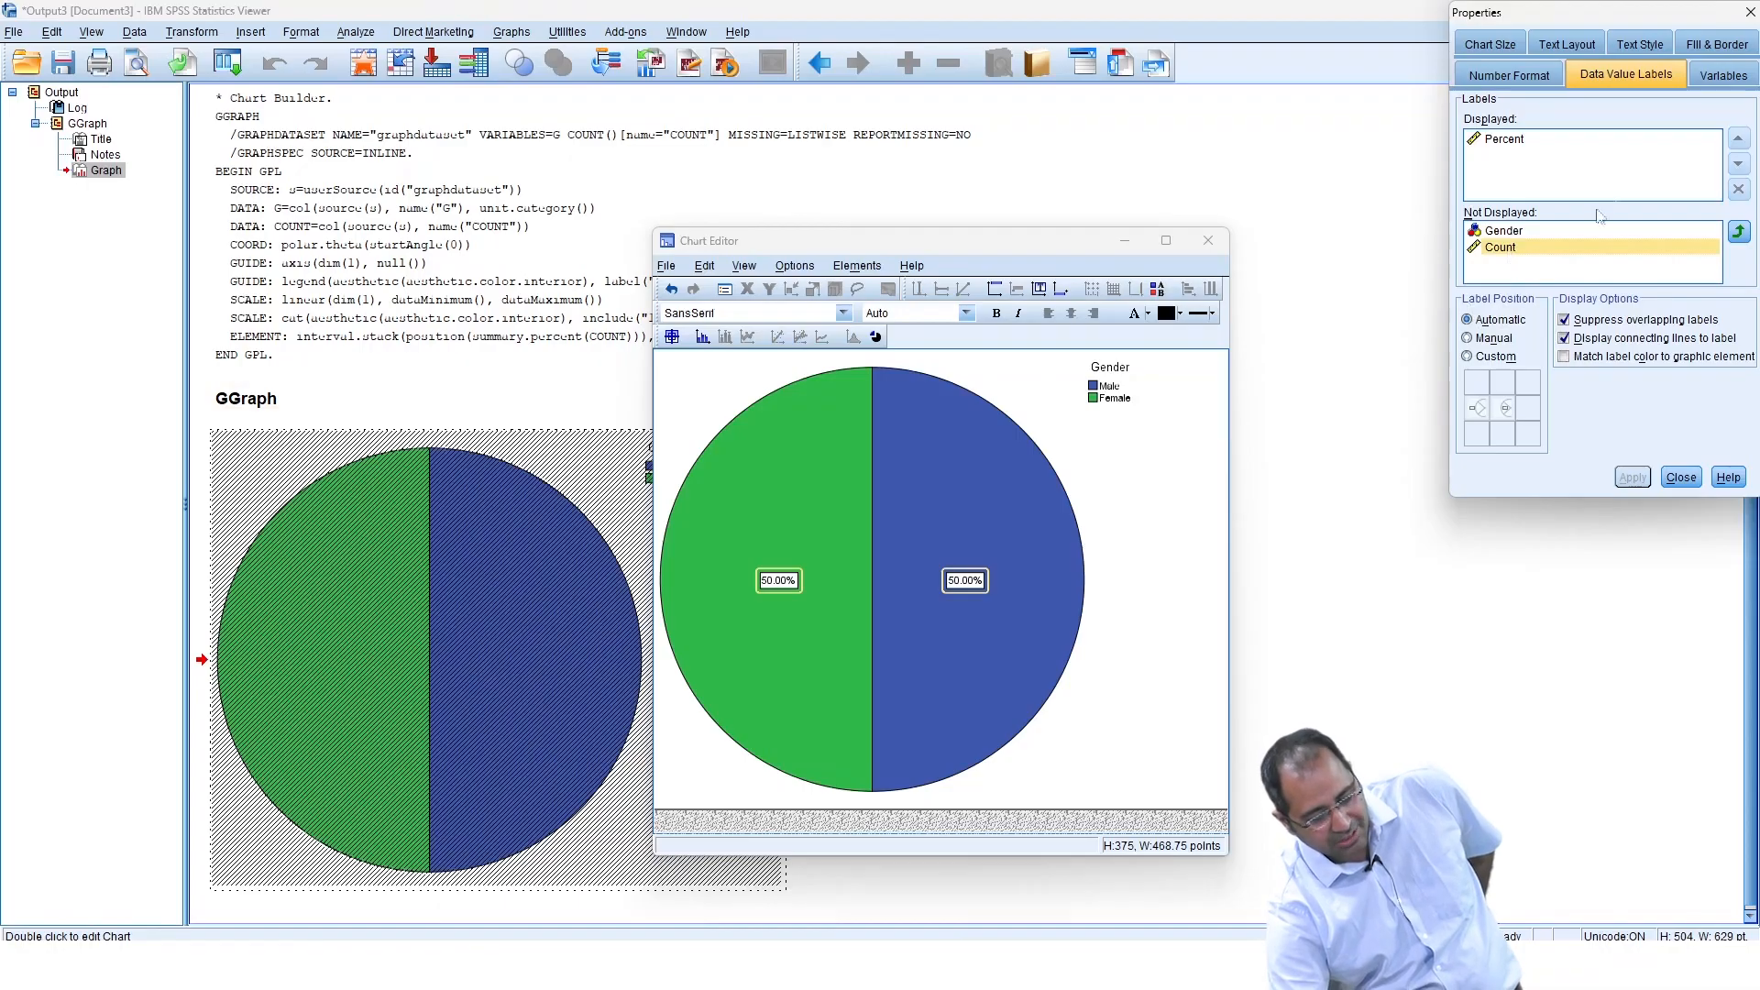
left_click(1739, 232)
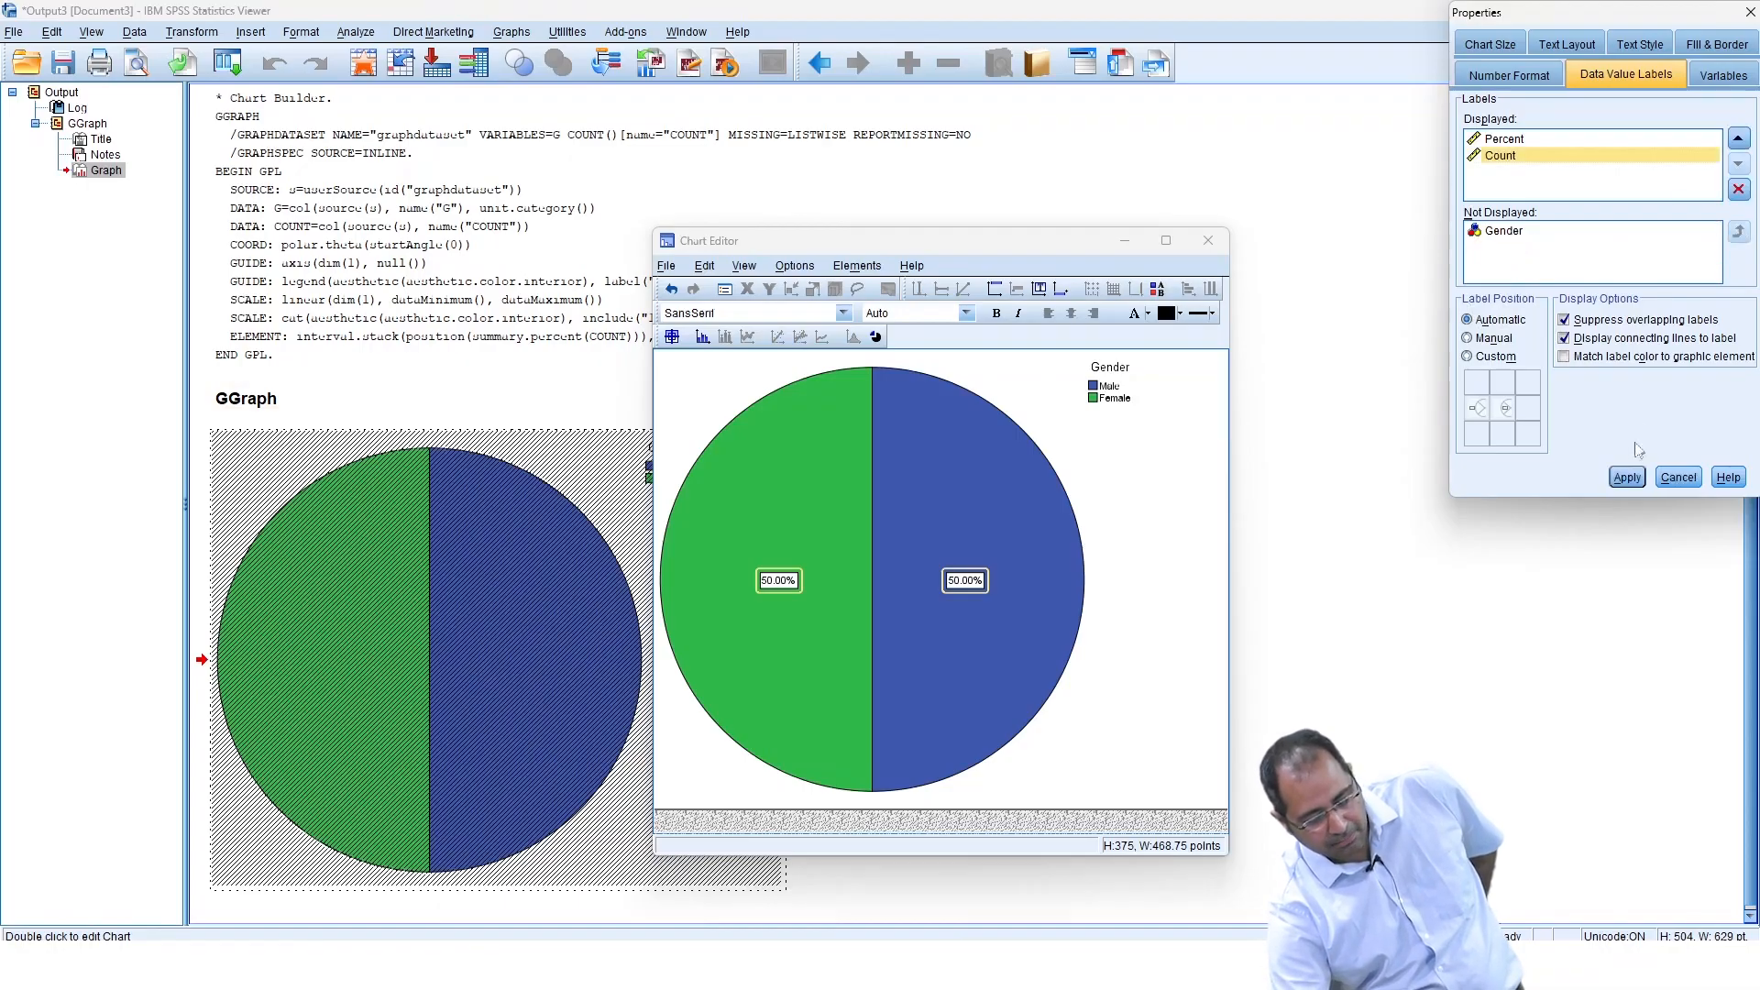
left_click(1628, 478)
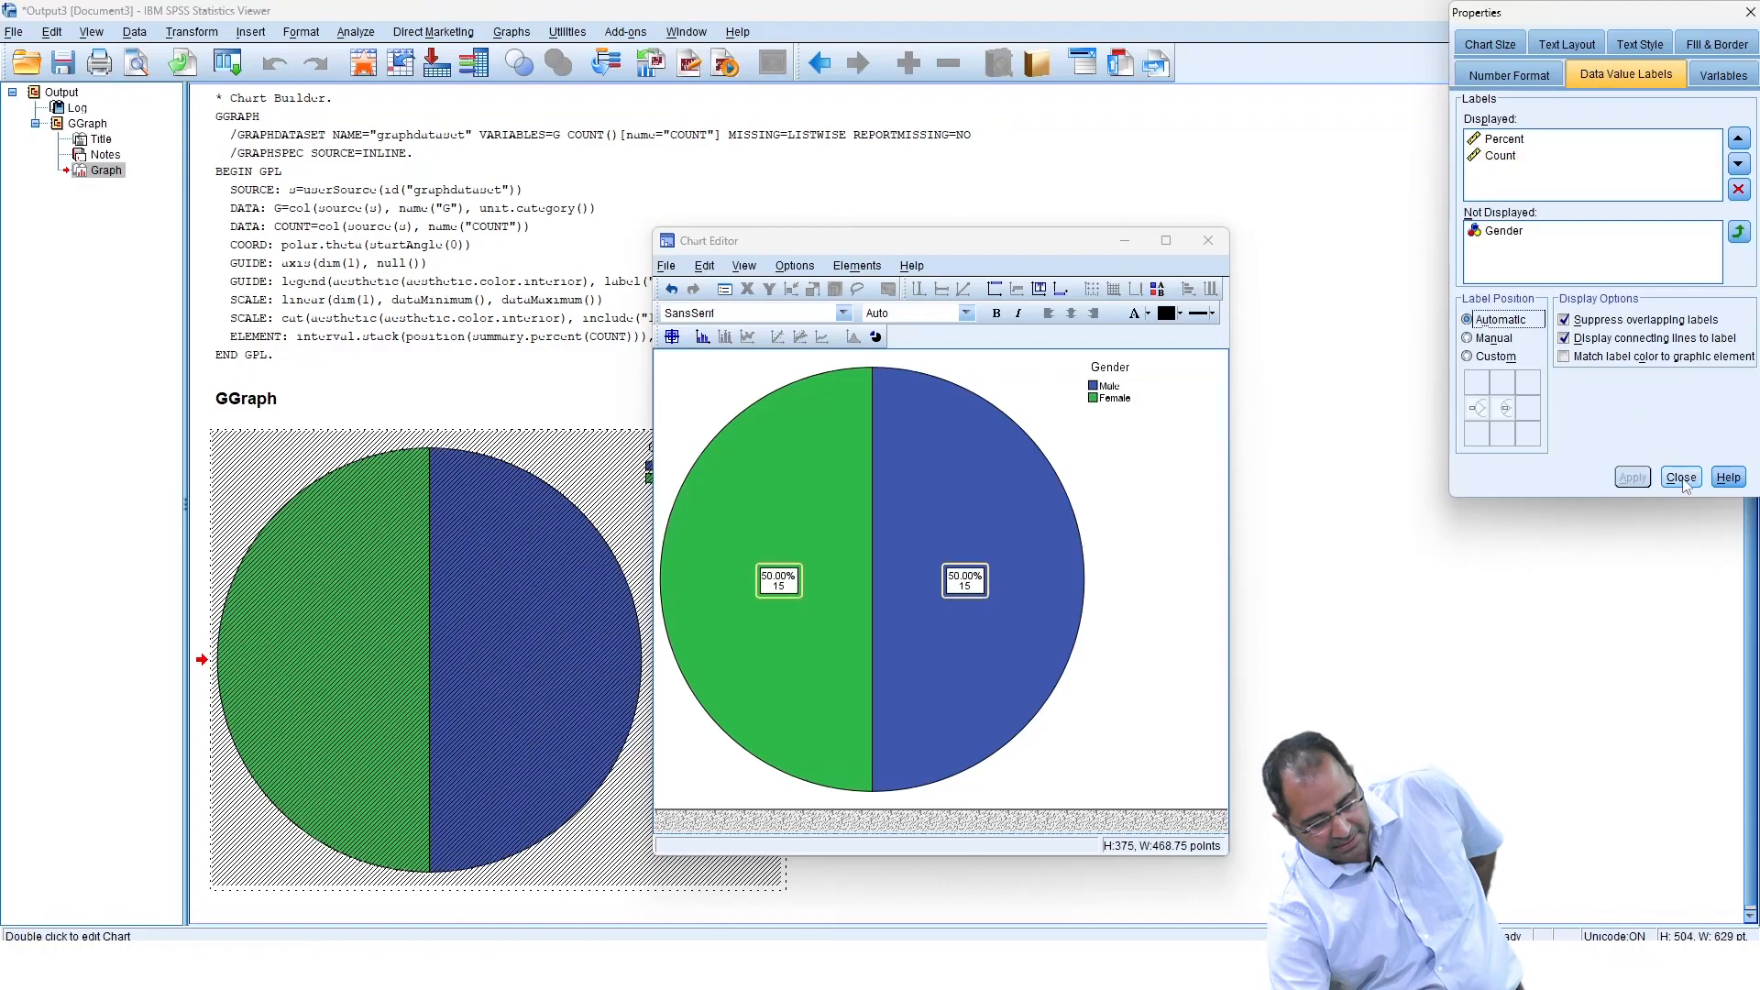
left_click(1679, 478)
left_click(1207, 241)
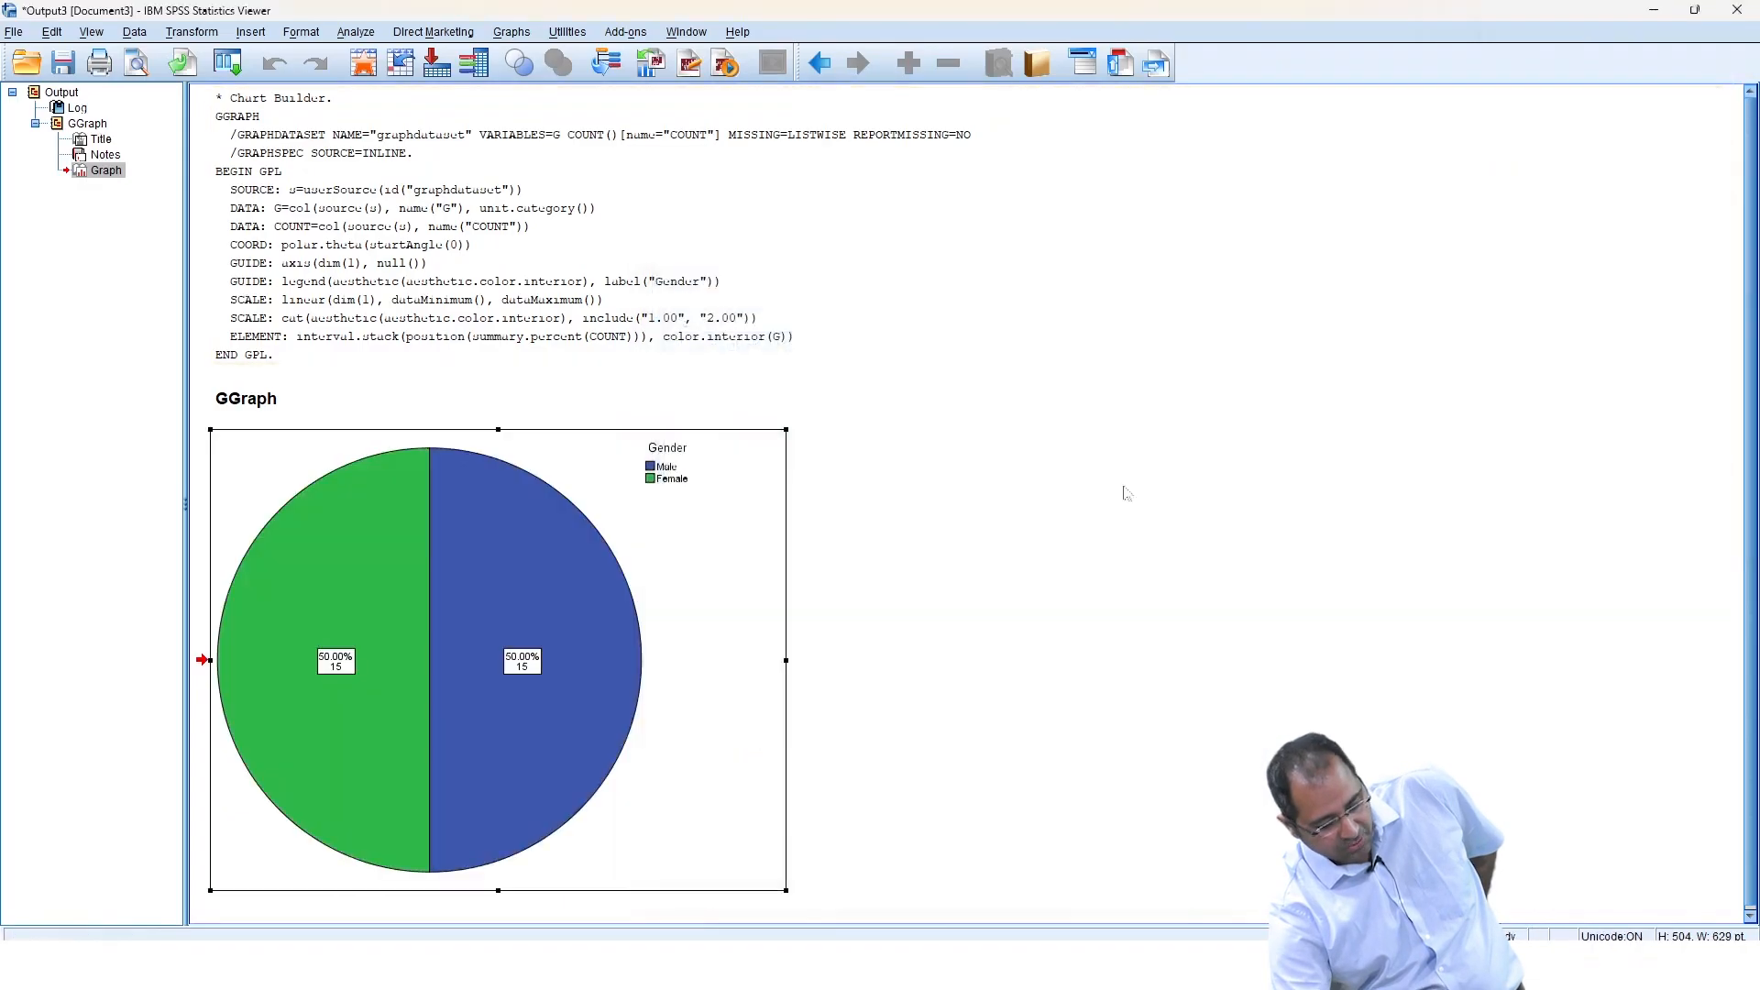